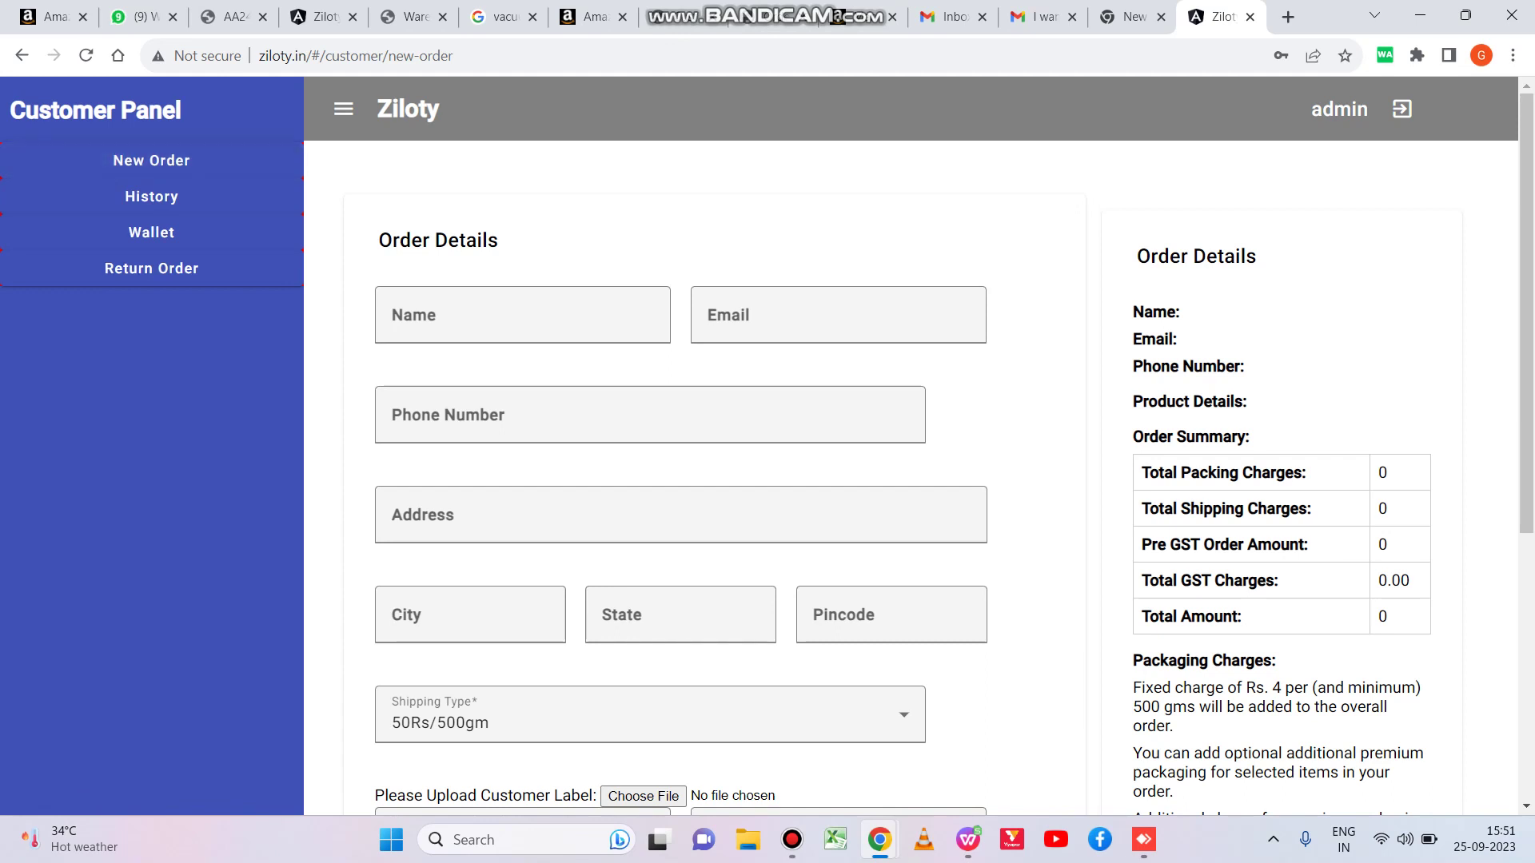
# Step: Fill the customer's name, email, phone and full address from the saved autofill entry
pyautogui.click(480, 320)
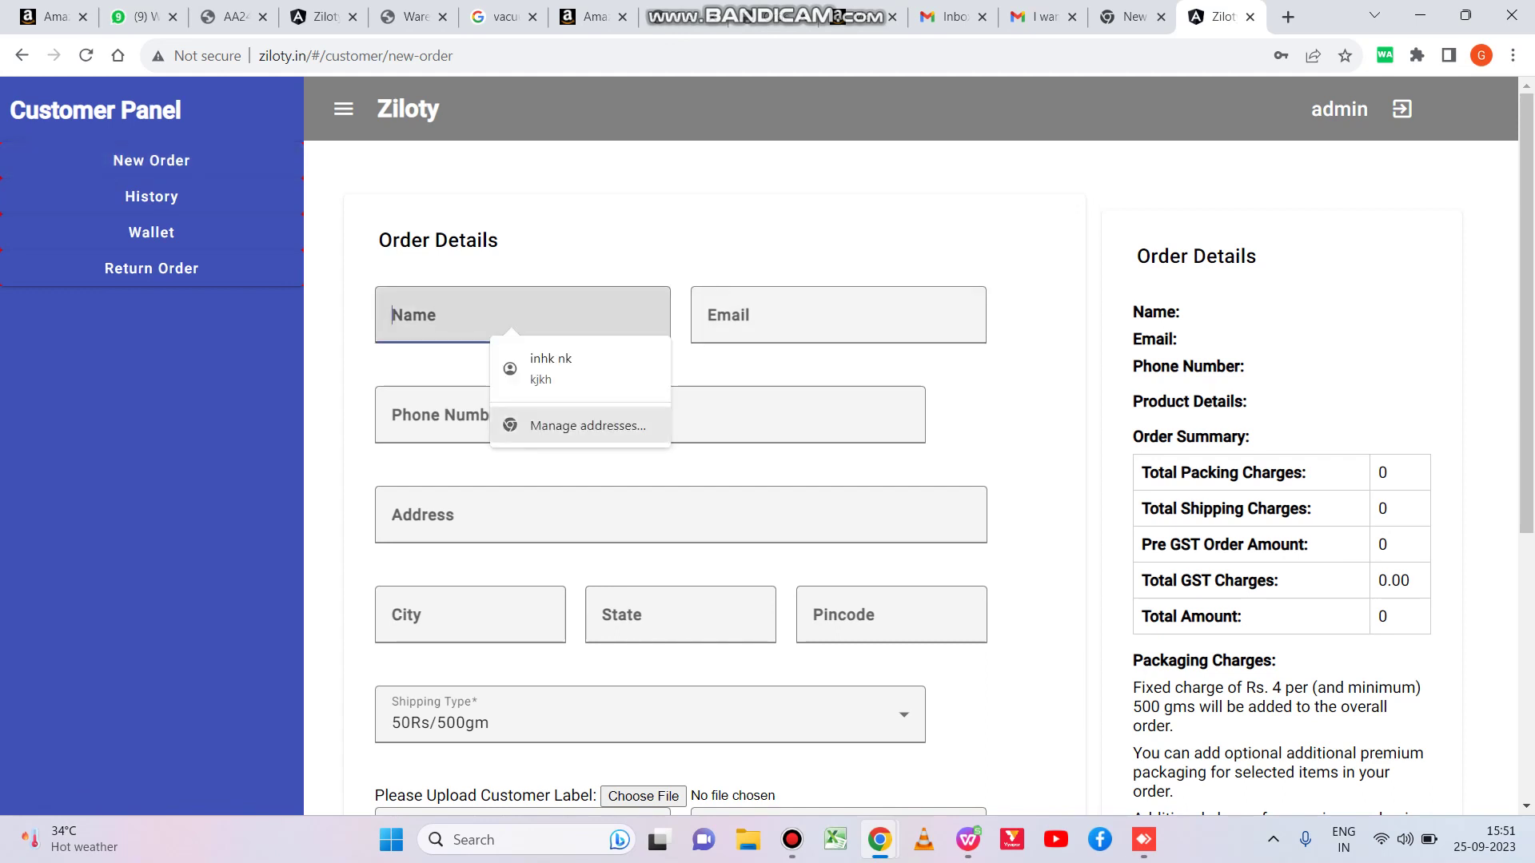
pyautogui.press('Escape')
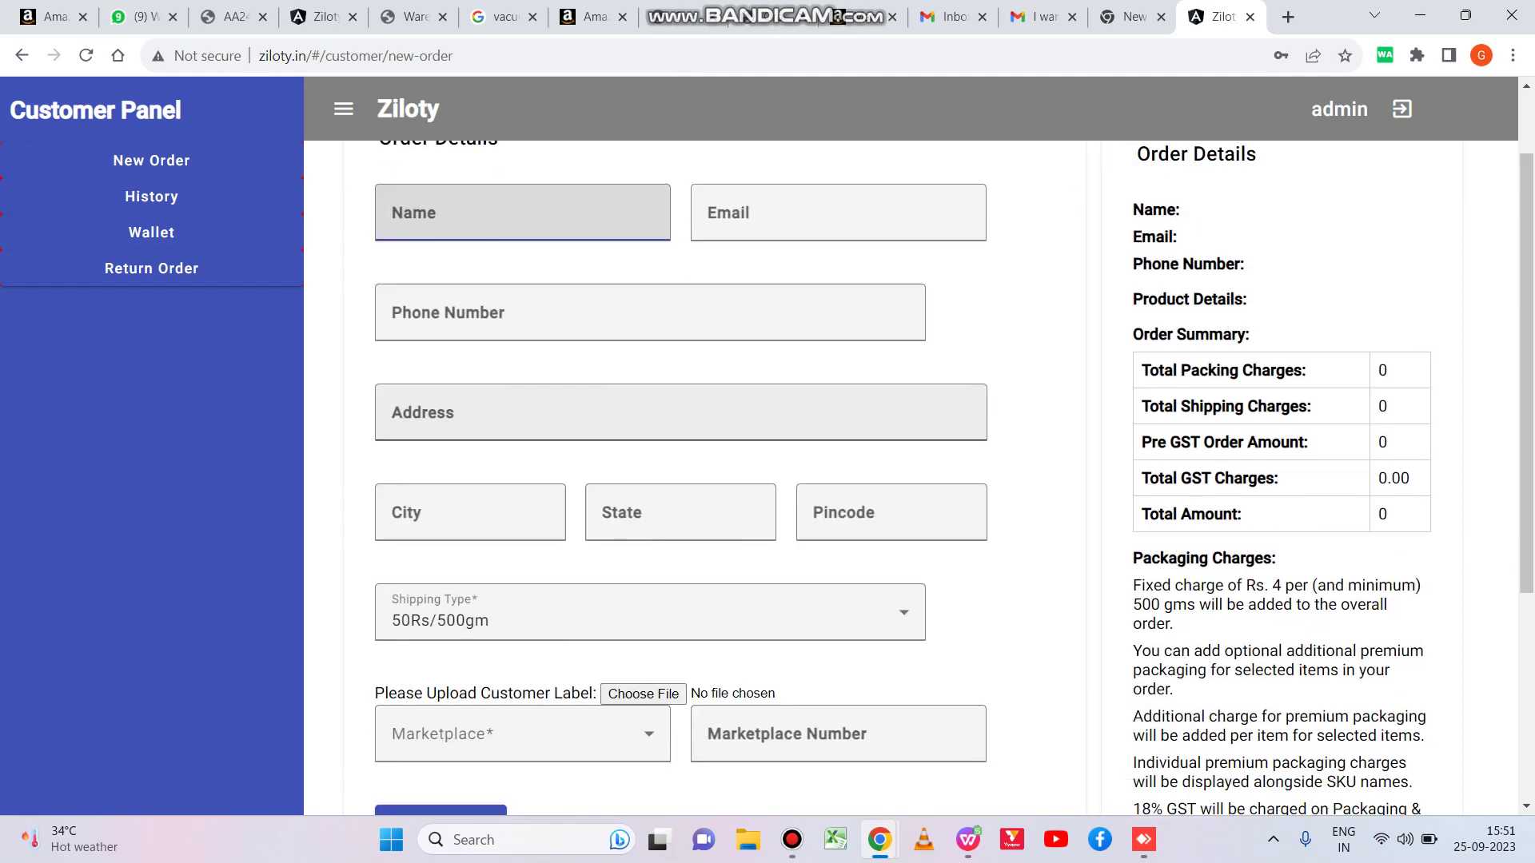
pyautogui.press('Down')
pyautogui.press('Down')
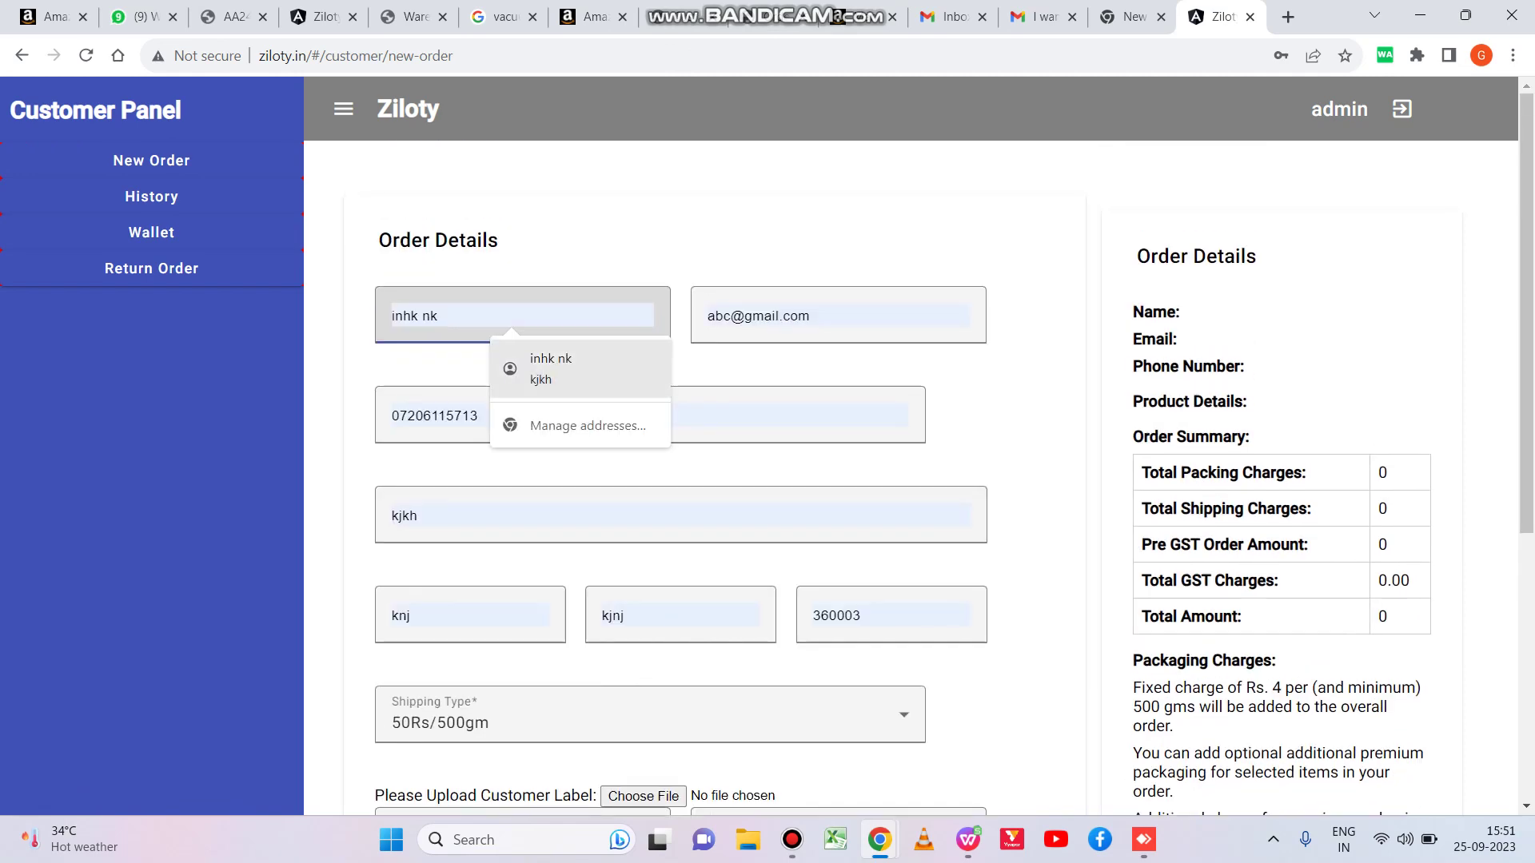
pyautogui.press('Return')
pyautogui.scroll(-1, 955, 454)
# Step: Keep 50Rs/500gm as the shipping type and add a product row to the order
pyautogui.scroll(-3, 955, 454)
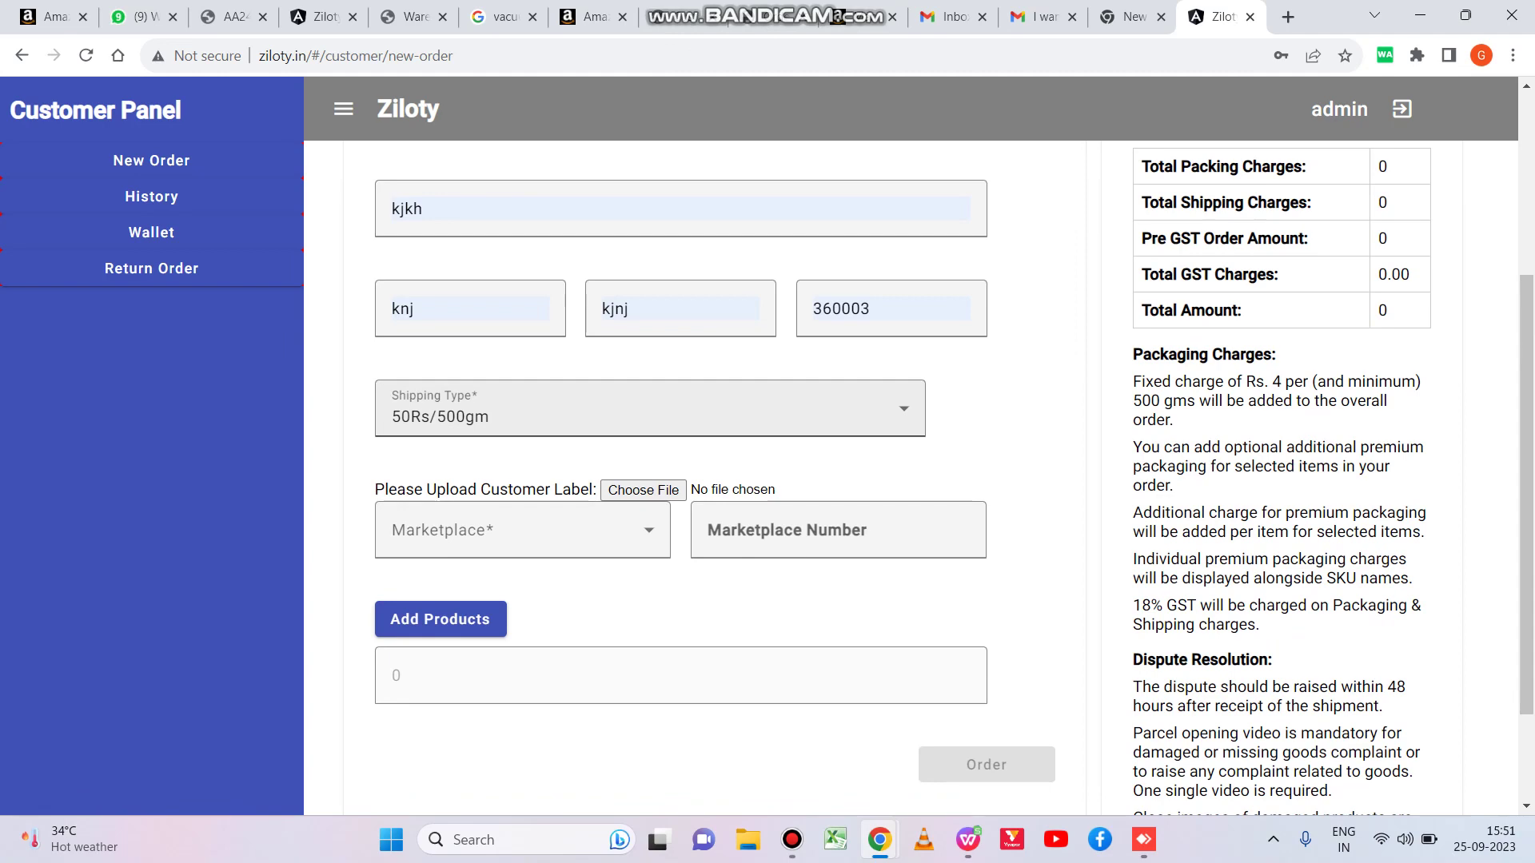
pyautogui.press('Tab')
pyautogui.press('space')
pyautogui.press('Escape')
pyautogui.scroll(-2, 680, 480)
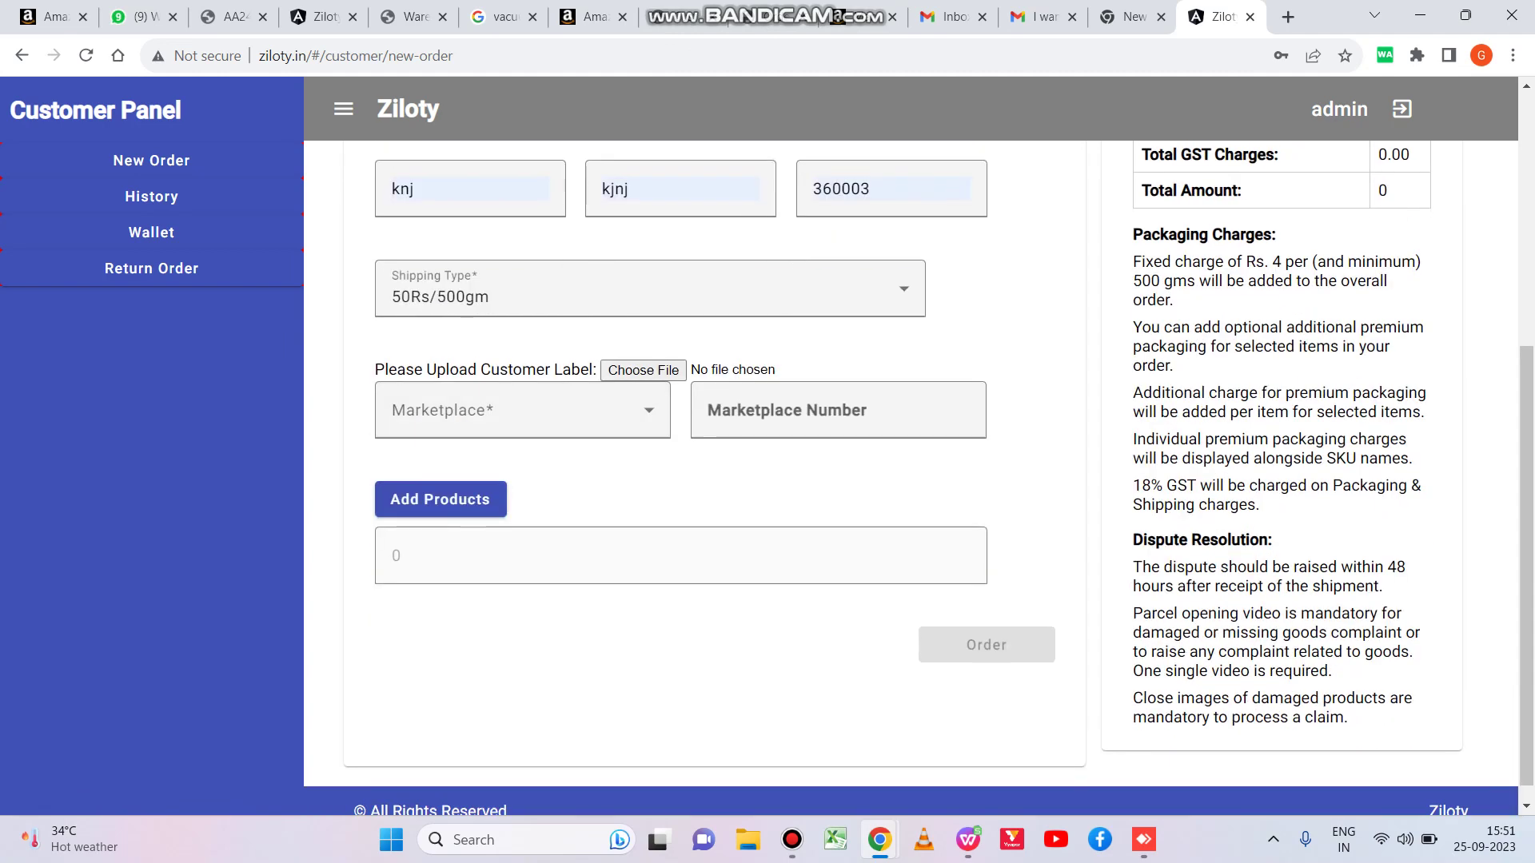
pyautogui.press('Return')
# Step: Set the marketplace to Amazon and enter the marketplace order number
pyautogui.hotkey('shift', 'Tab')
pyautogui.hotkey('shift', 'Tab')
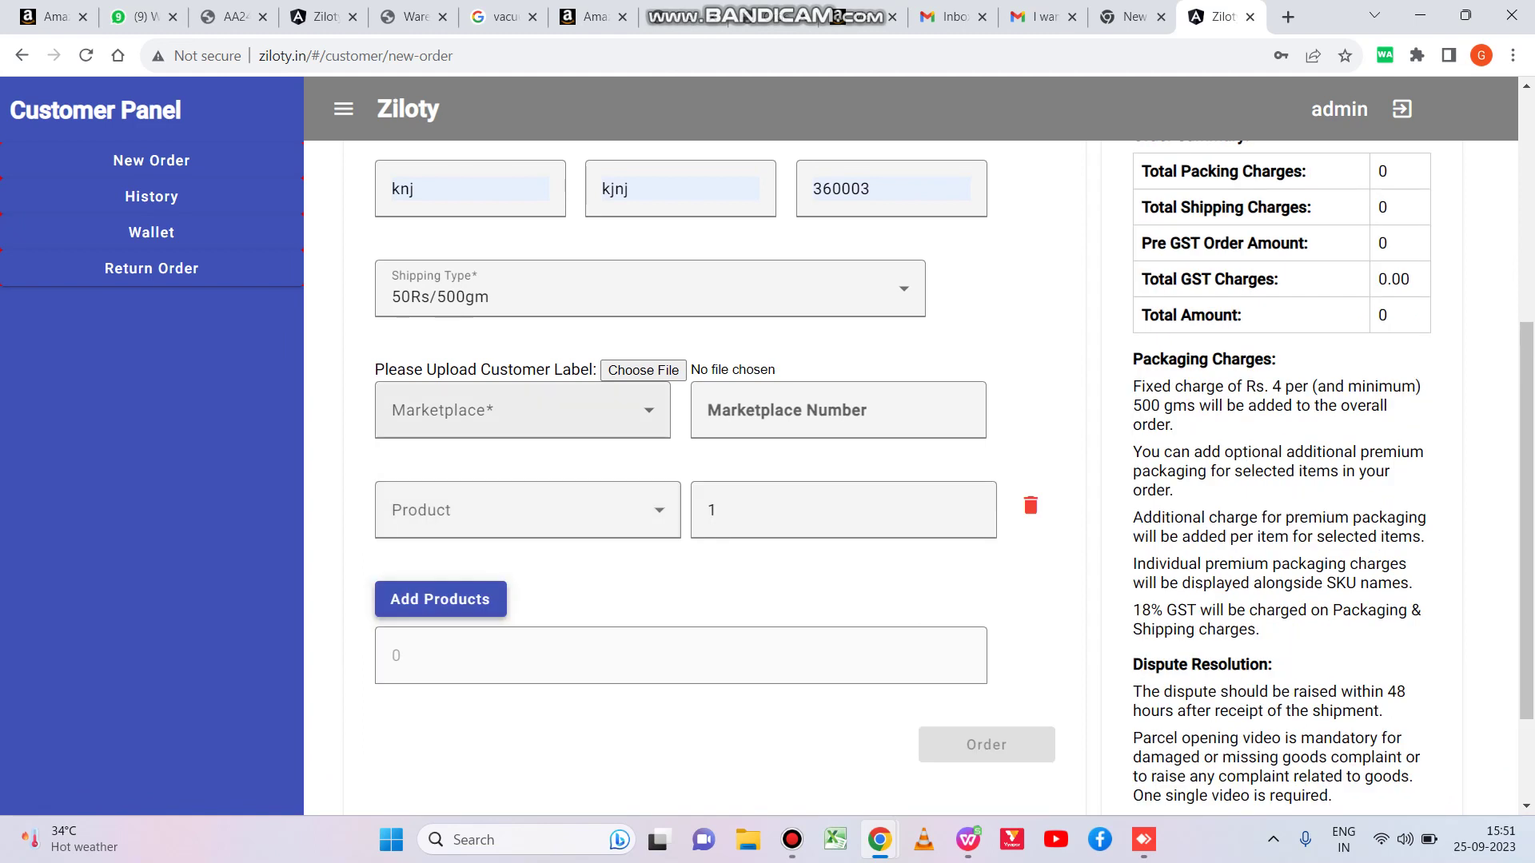
pyautogui.press('Down')
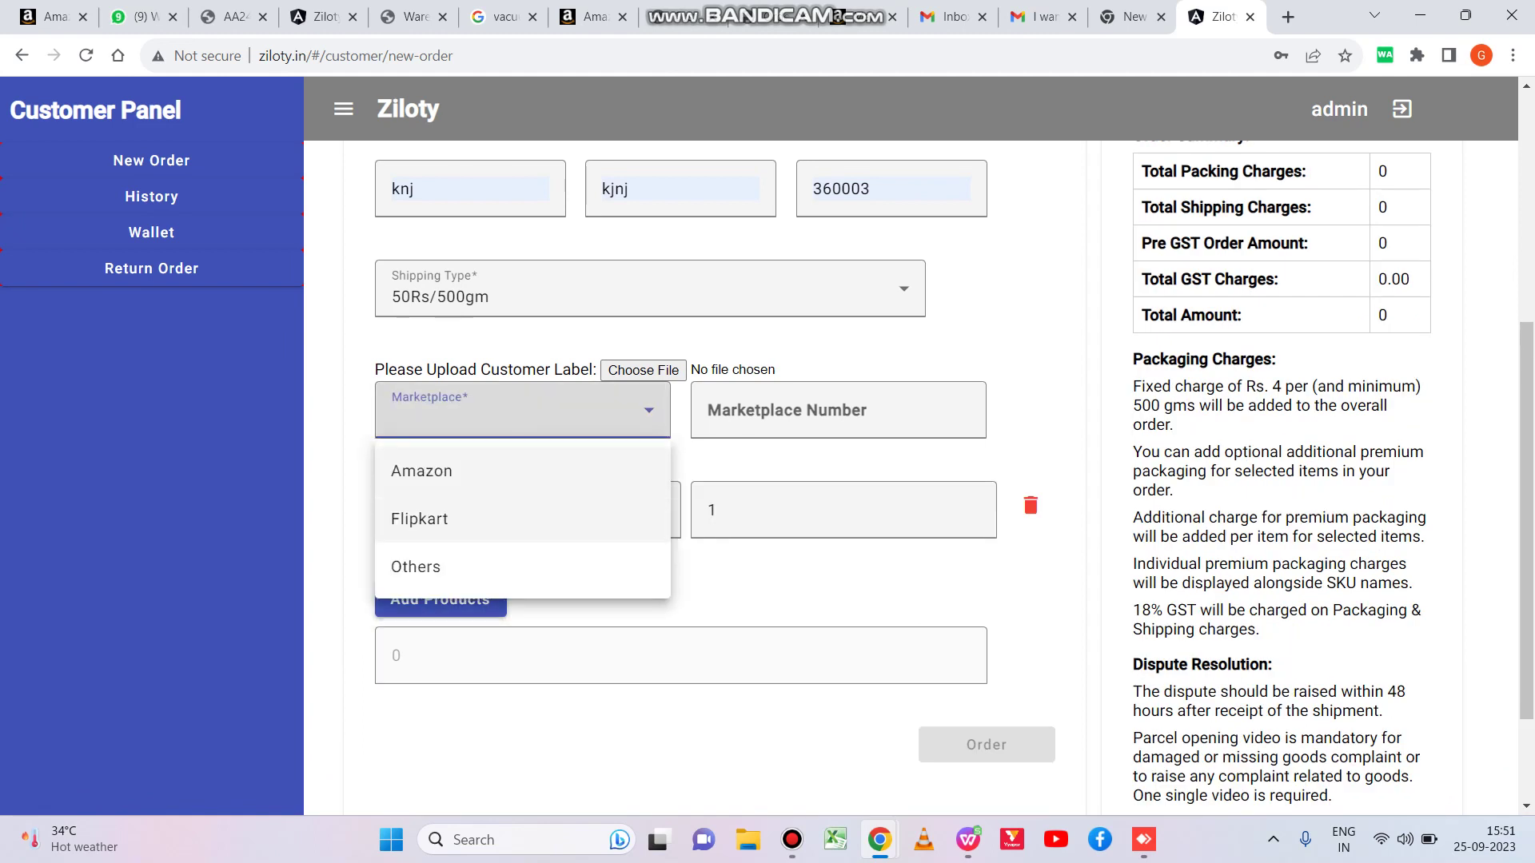
pyautogui.press('Down')
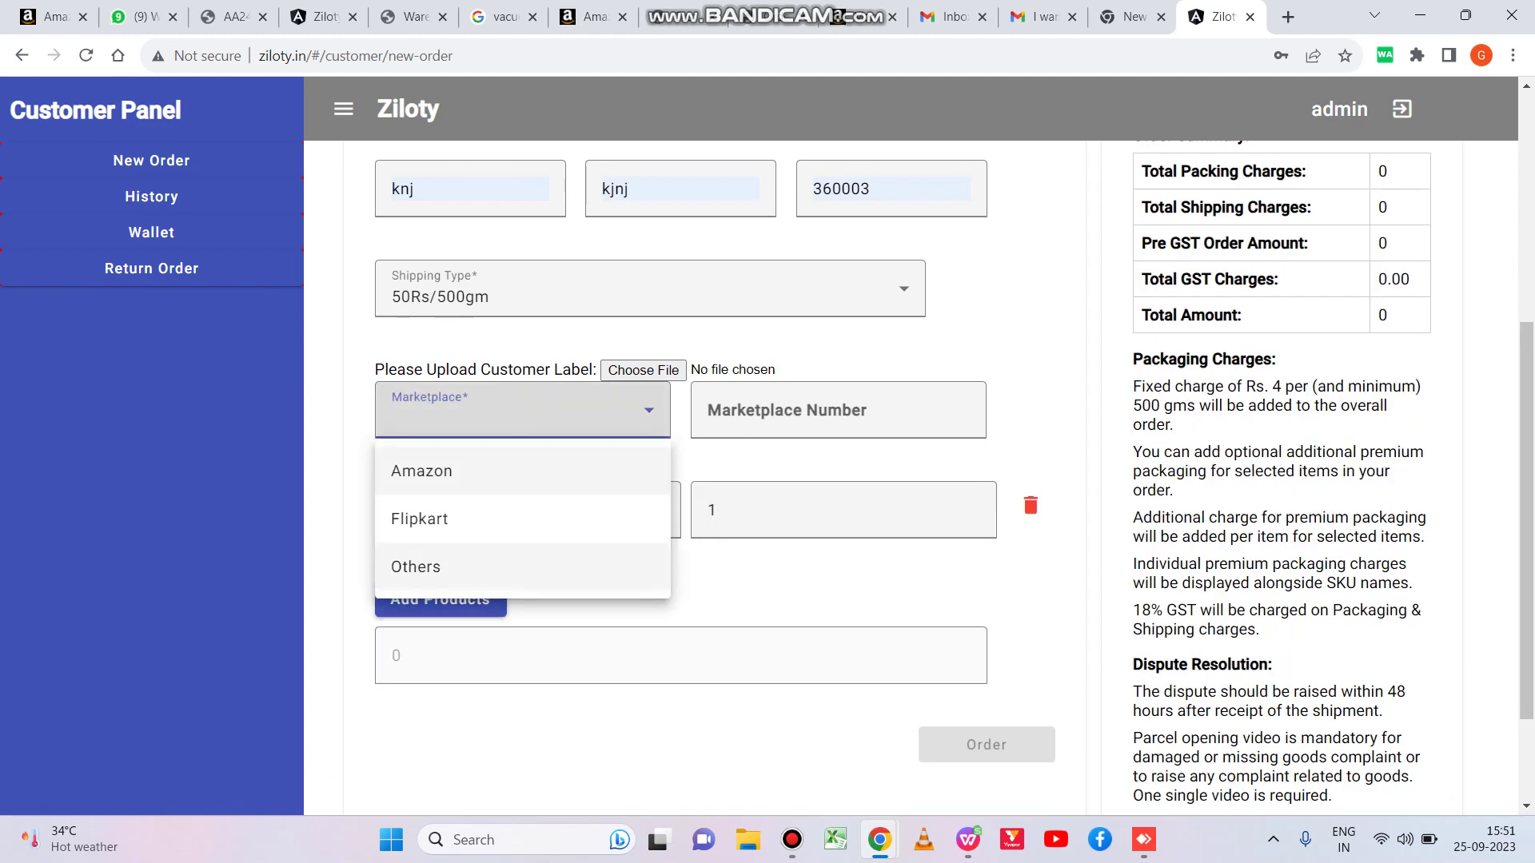
pyautogui.press('Down')
pyautogui.press('Return')
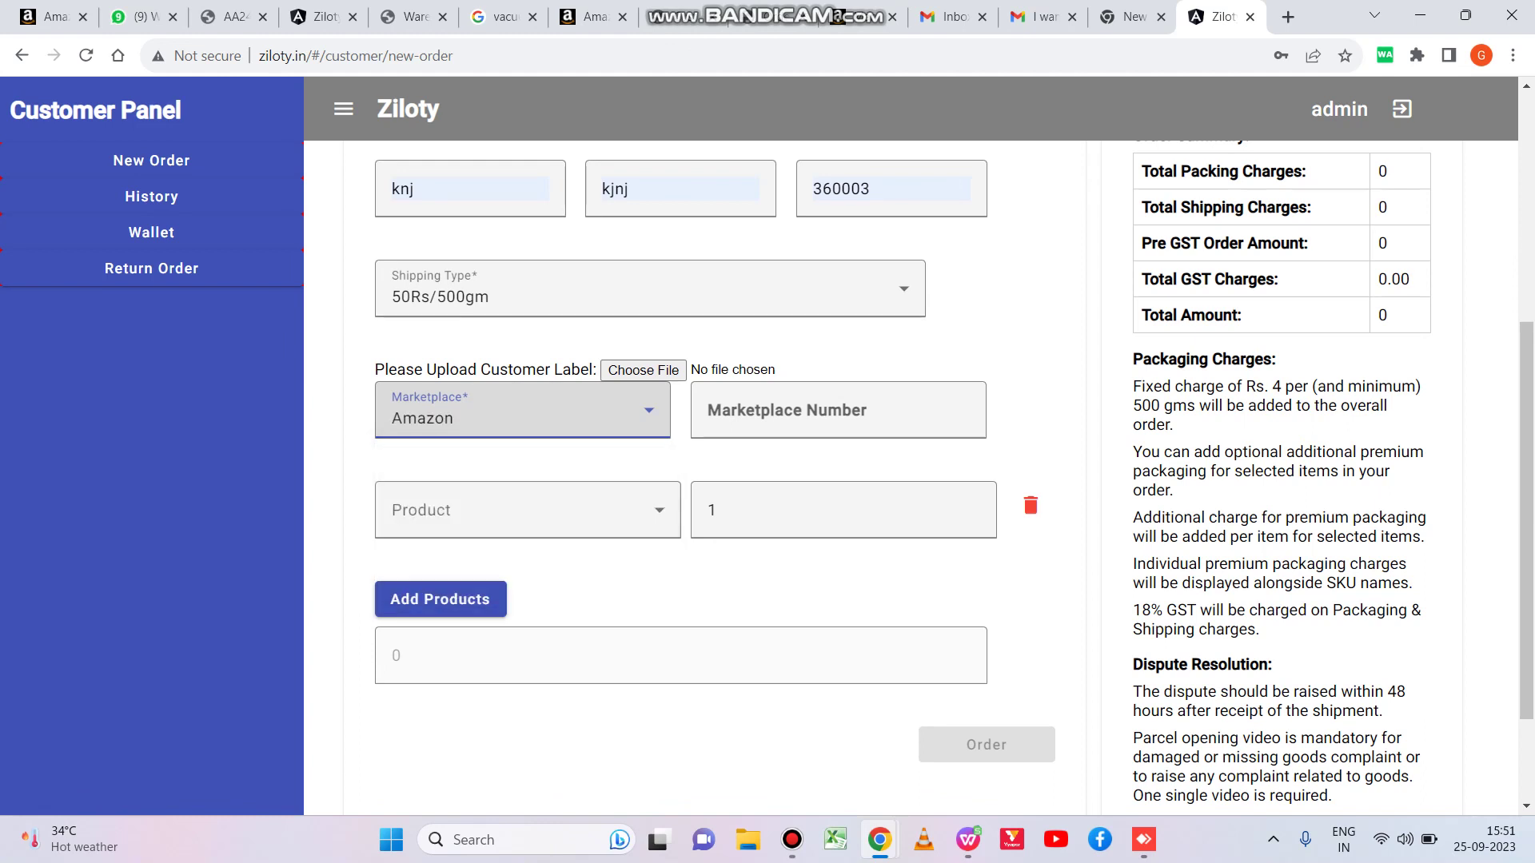
pyautogui.press('Tab')
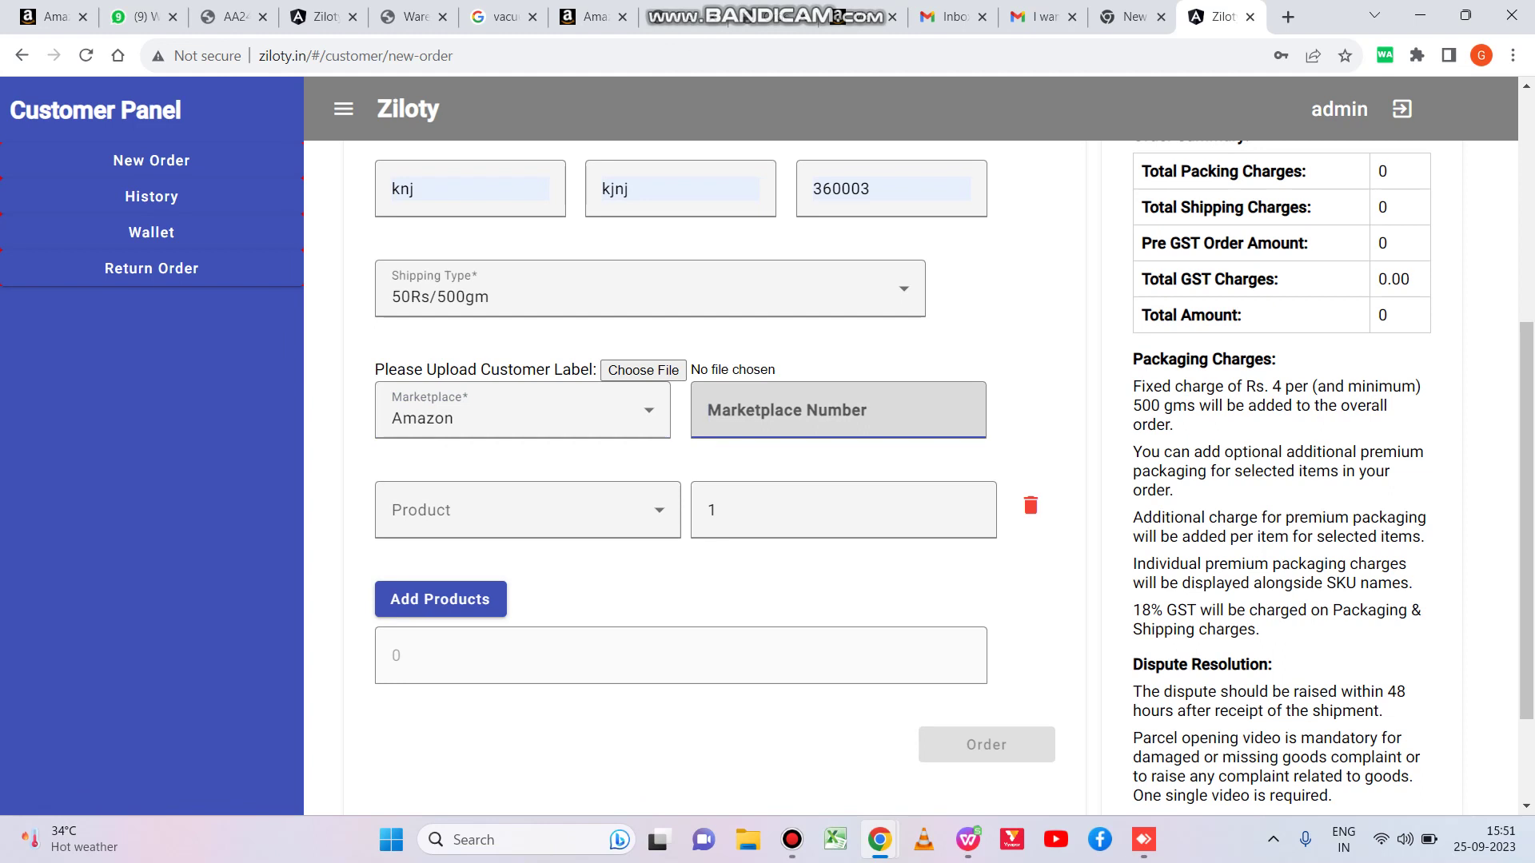
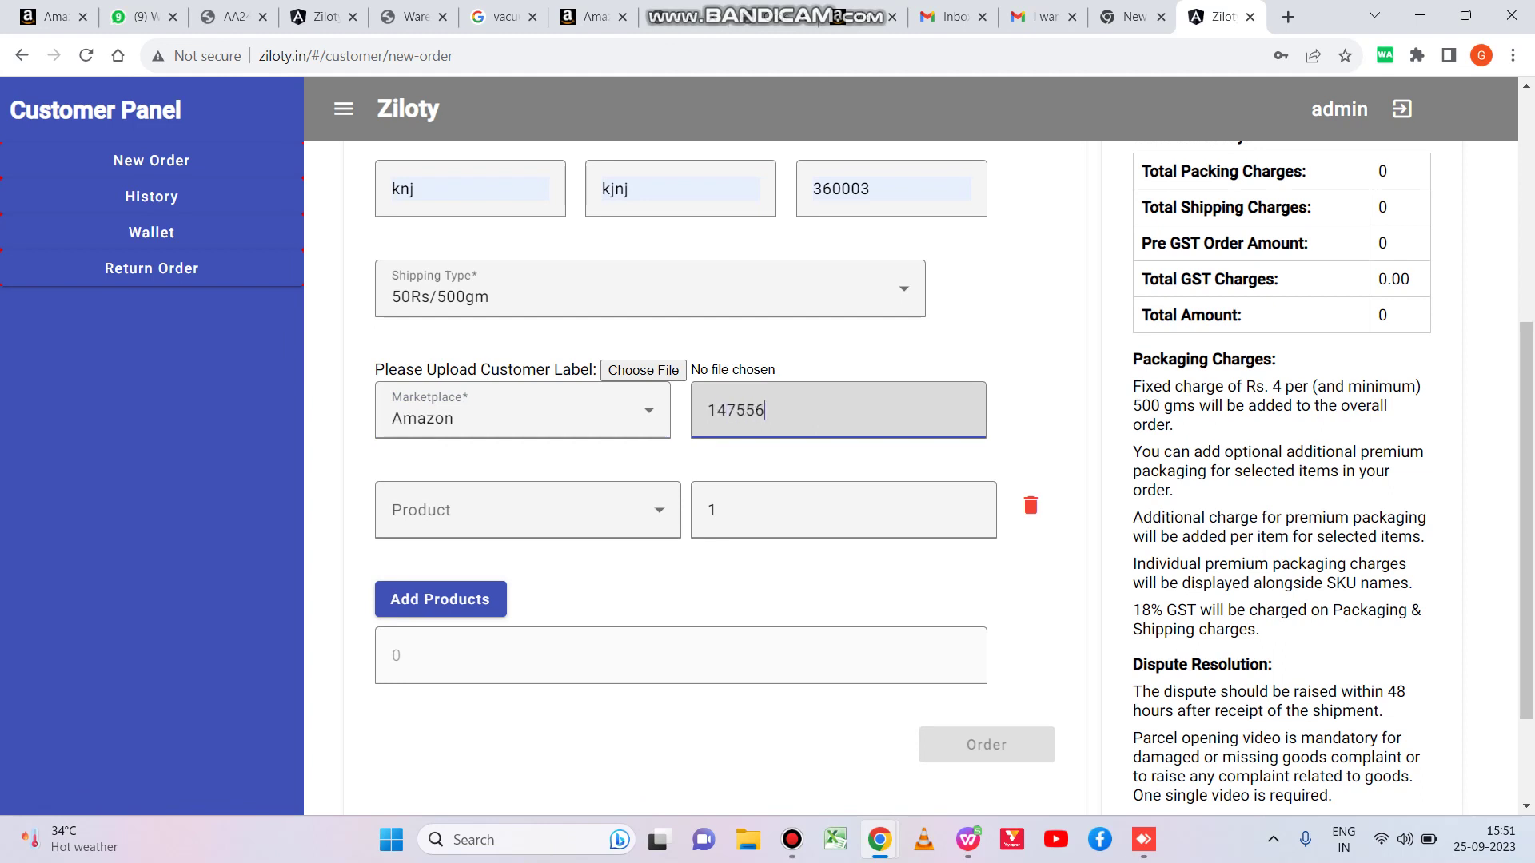
# Step: Open the Product dropdown and browse the listed products without choosing one
pyautogui.press('Tab')
pyautogui.press('Return')
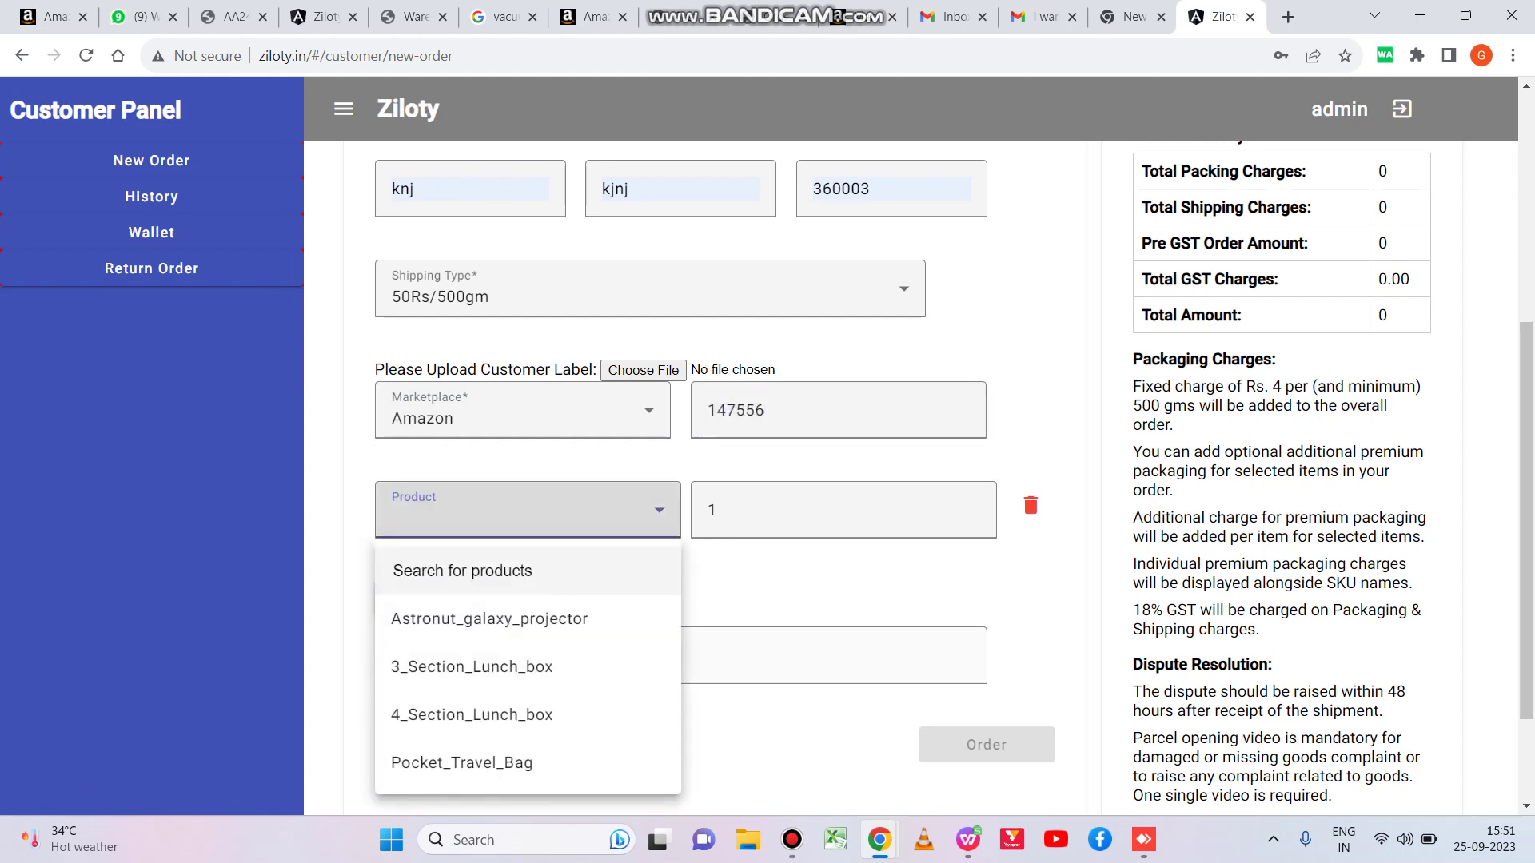
pyautogui.press('Down')
pyautogui.press('Down')
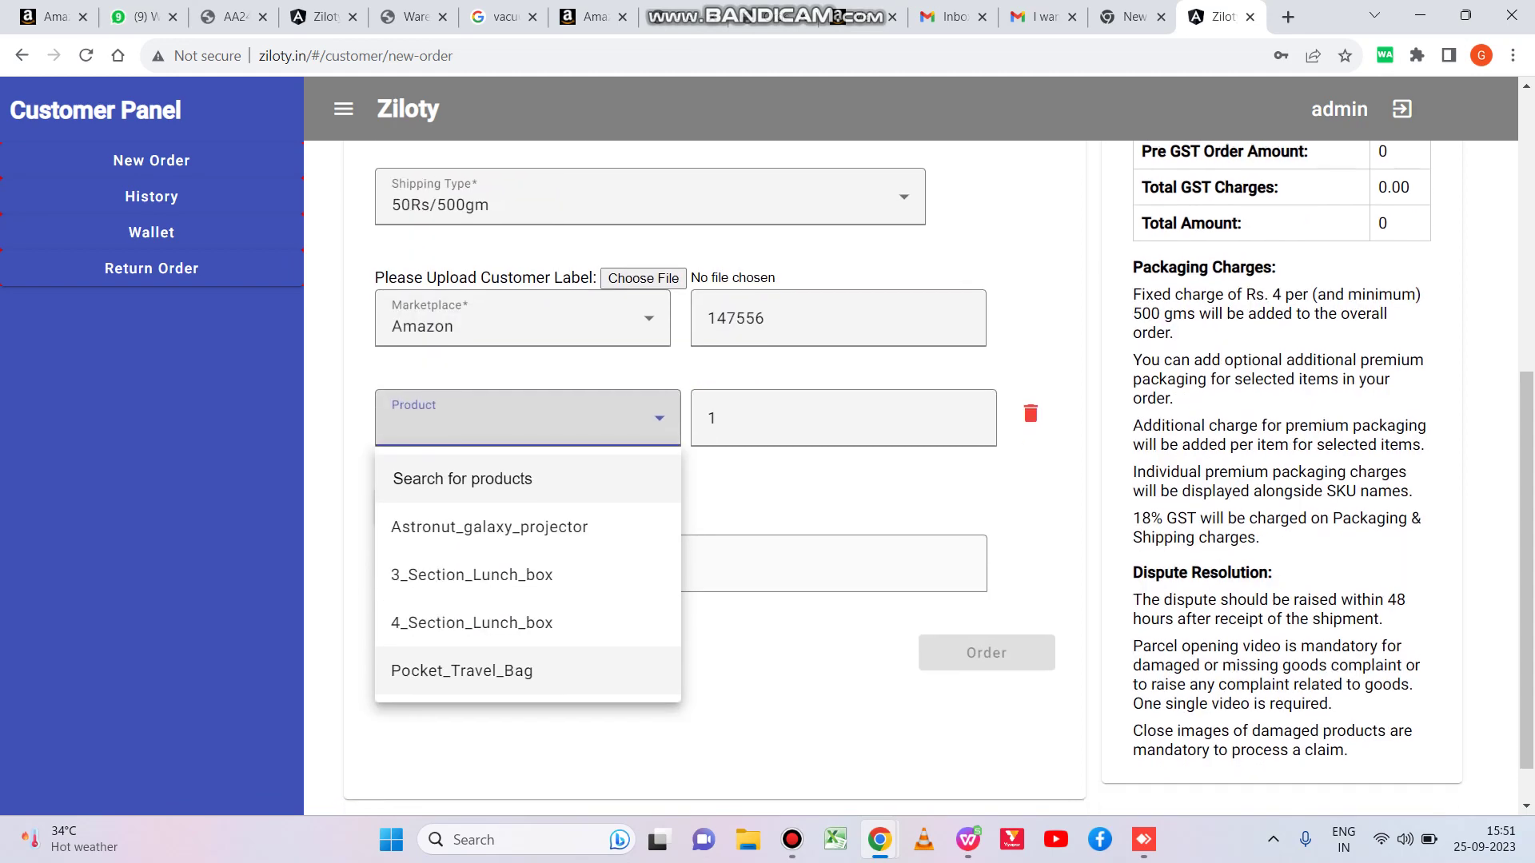
pyautogui.press('Down')
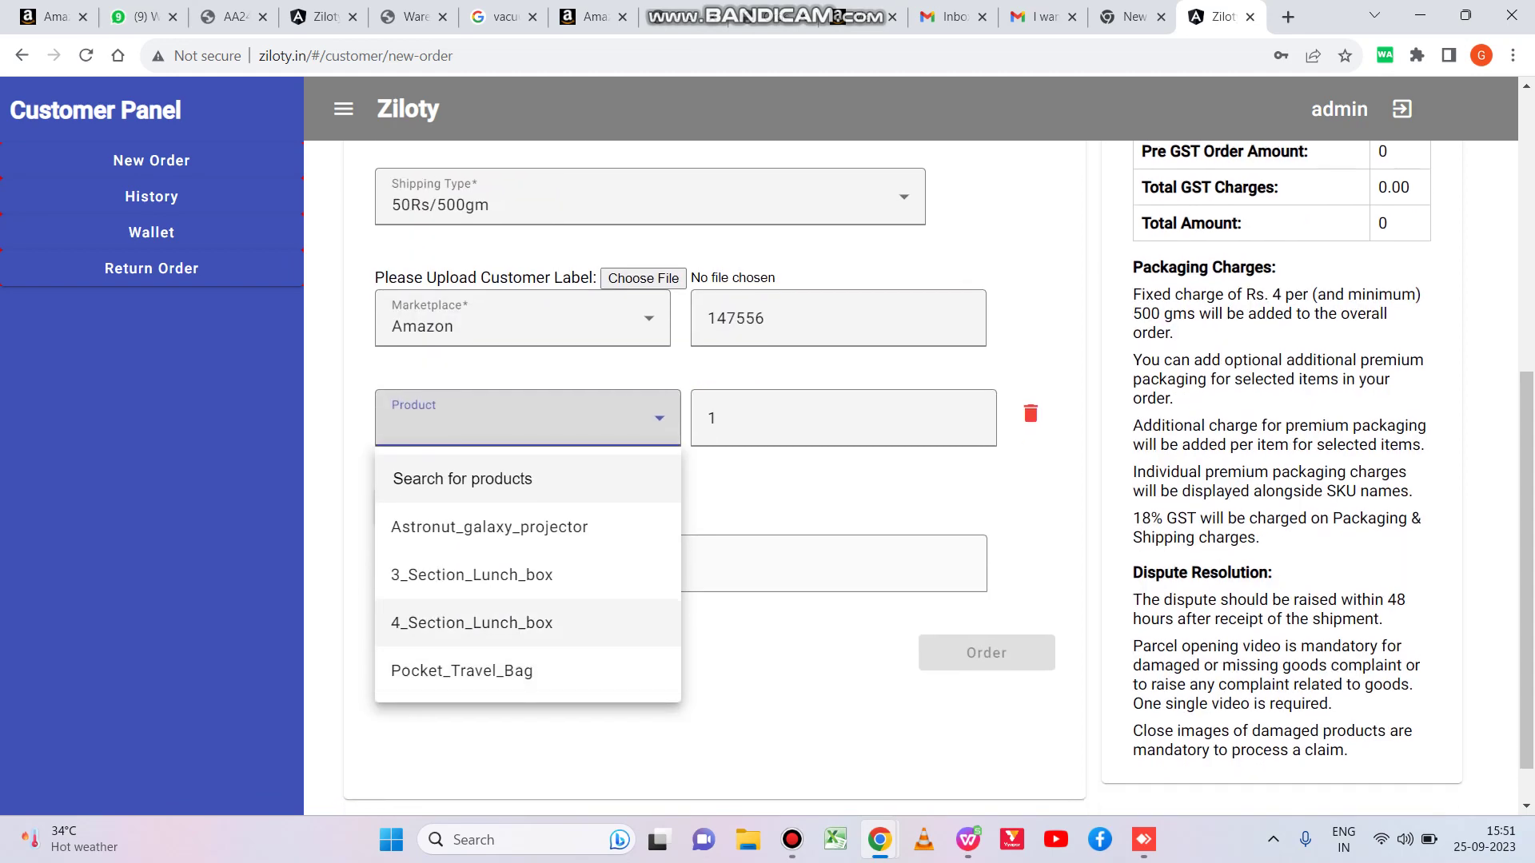
pyautogui.press('Up')
pyautogui.press('Down')
pyautogui.press('Up')
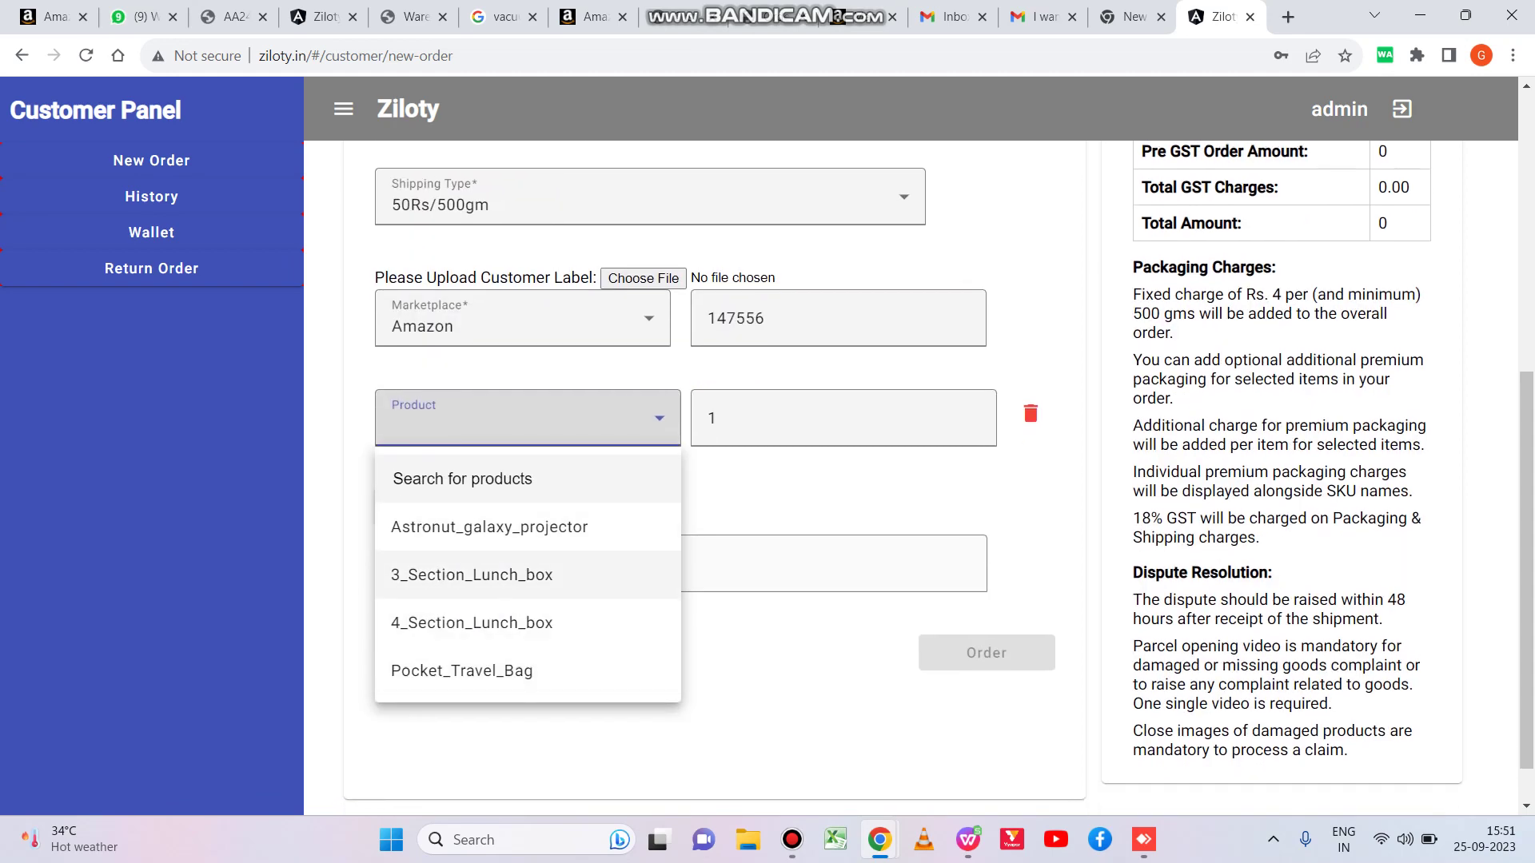
pyautogui.press('Down')
pyautogui.press('Up')
pyautogui.press('Up')
pyautogui.press('Down')
pyautogui.press('Down')
pyautogui.press('Up')
pyautogui.press('Down')
pyautogui.press('Down')
pyautogui.press('Up')
pyautogui.press('Up')
pyautogui.press('Up')
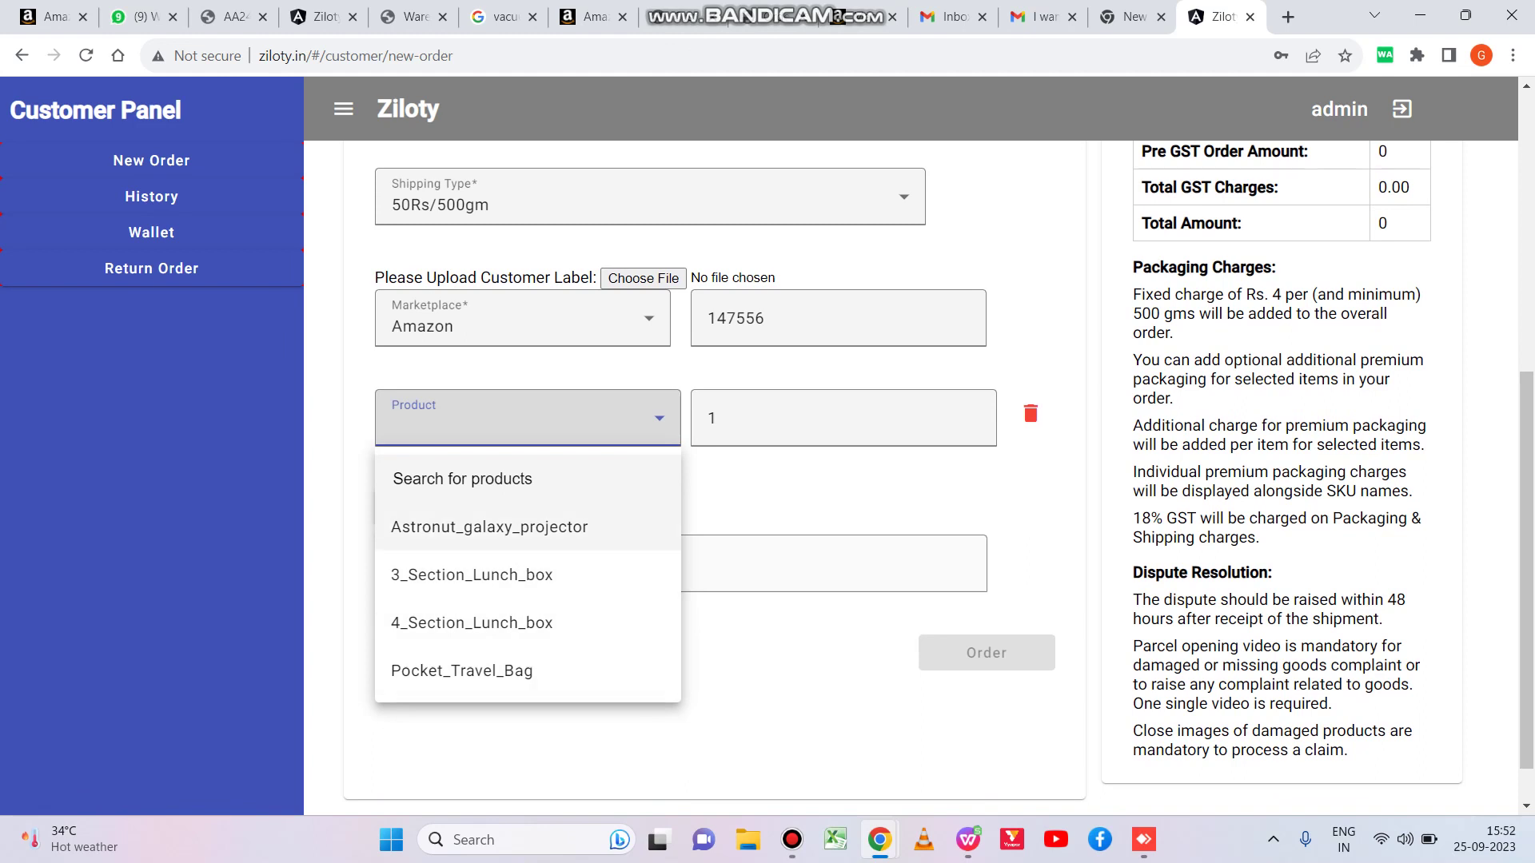
pyautogui.press('Down')
pyautogui.press('Down')
pyautogui.press('Down')
pyautogui.press('Up')
pyautogui.press('Up')
pyautogui.press('Up')
pyautogui.press('Up')
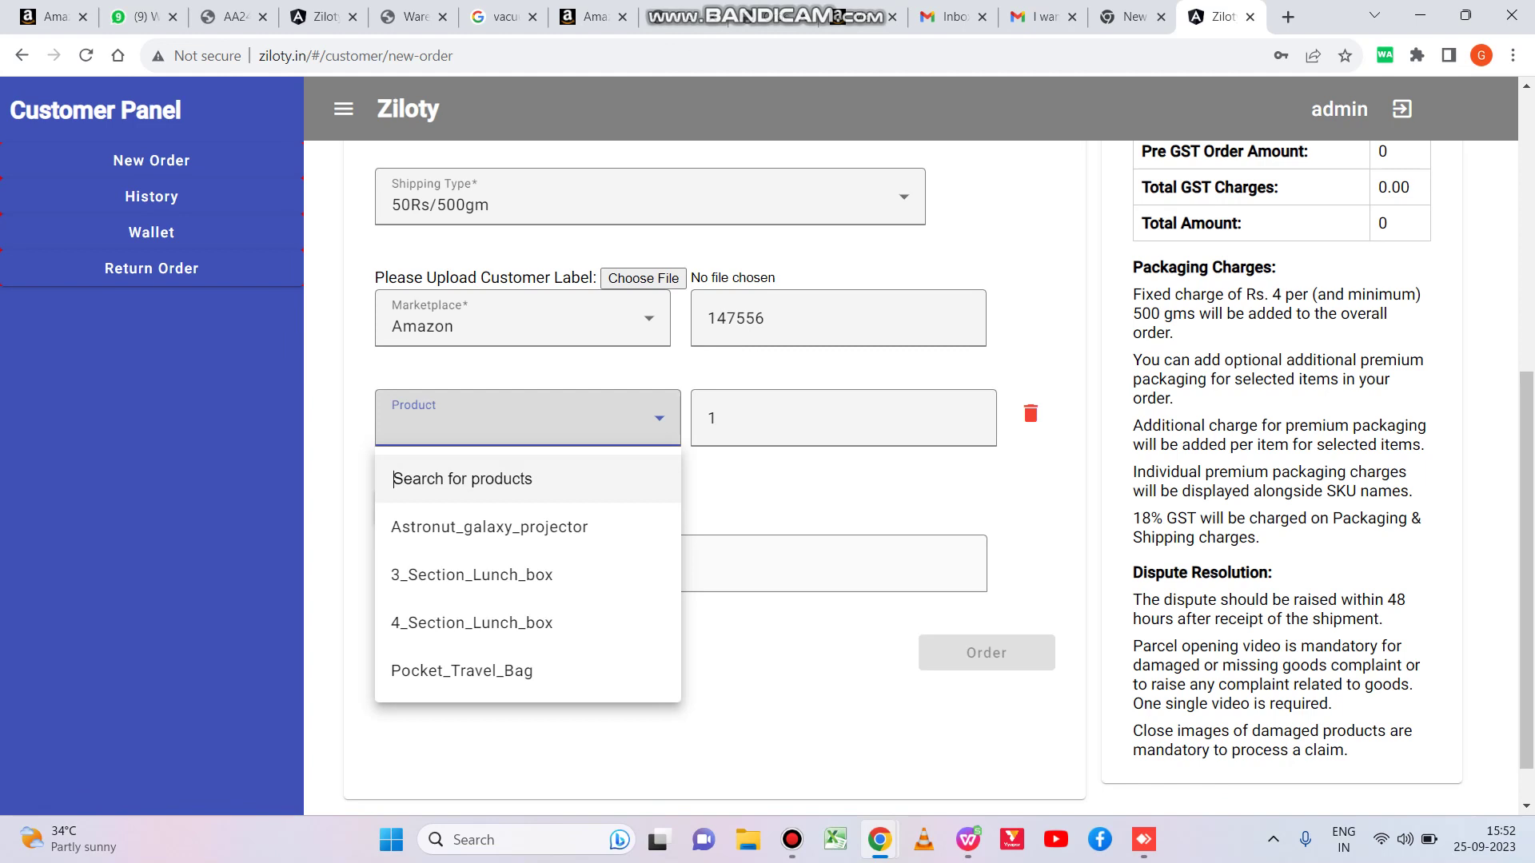
# Step: Search the products for 'bin', then 'mili', and clear the search again
pyautogui.write('bin')
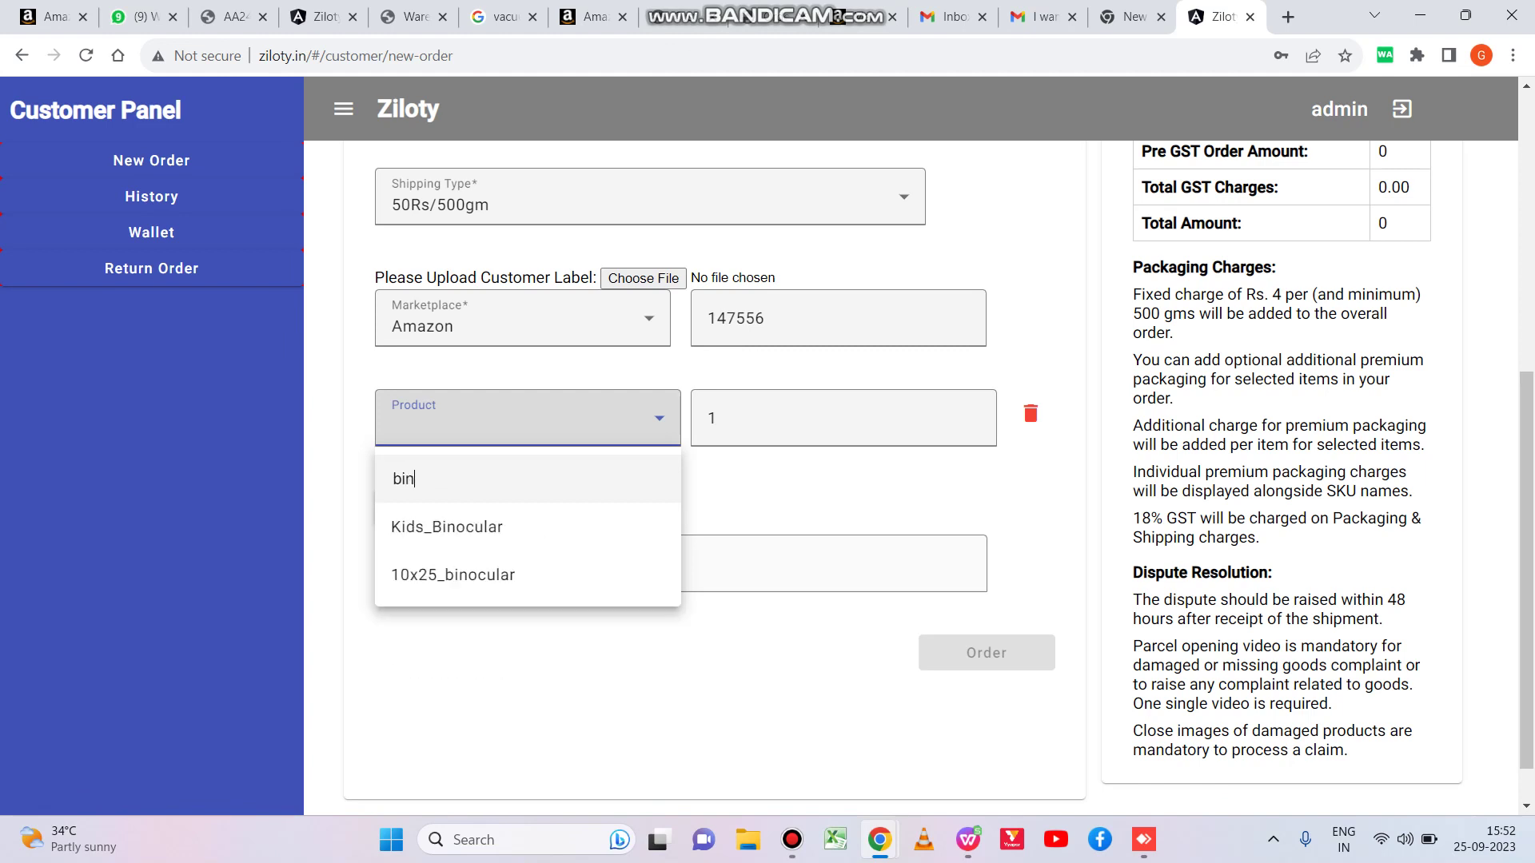
pyautogui.press('Down')
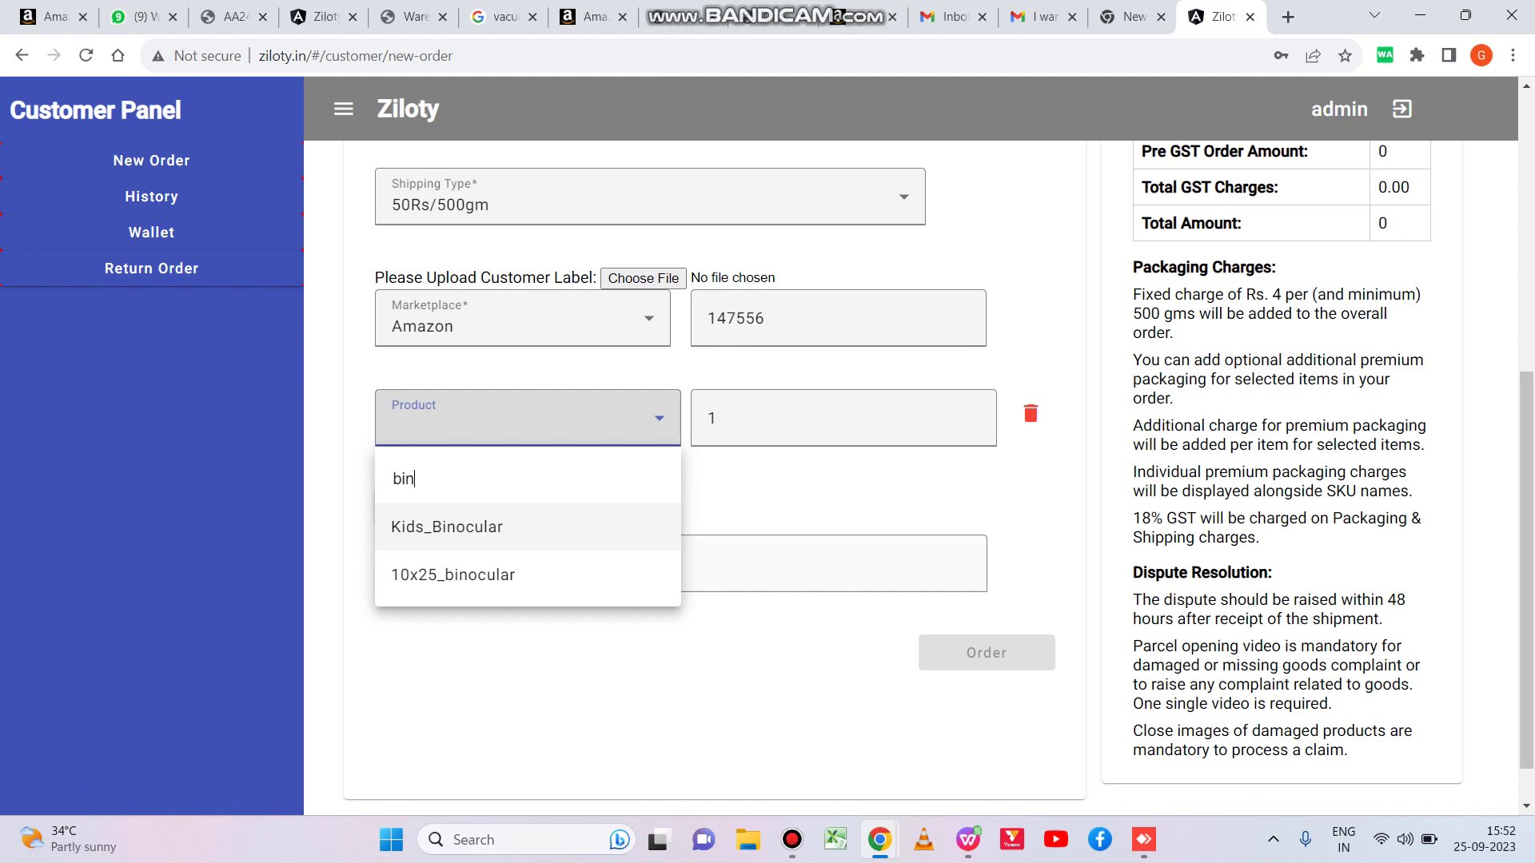
pyautogui.press('Down')
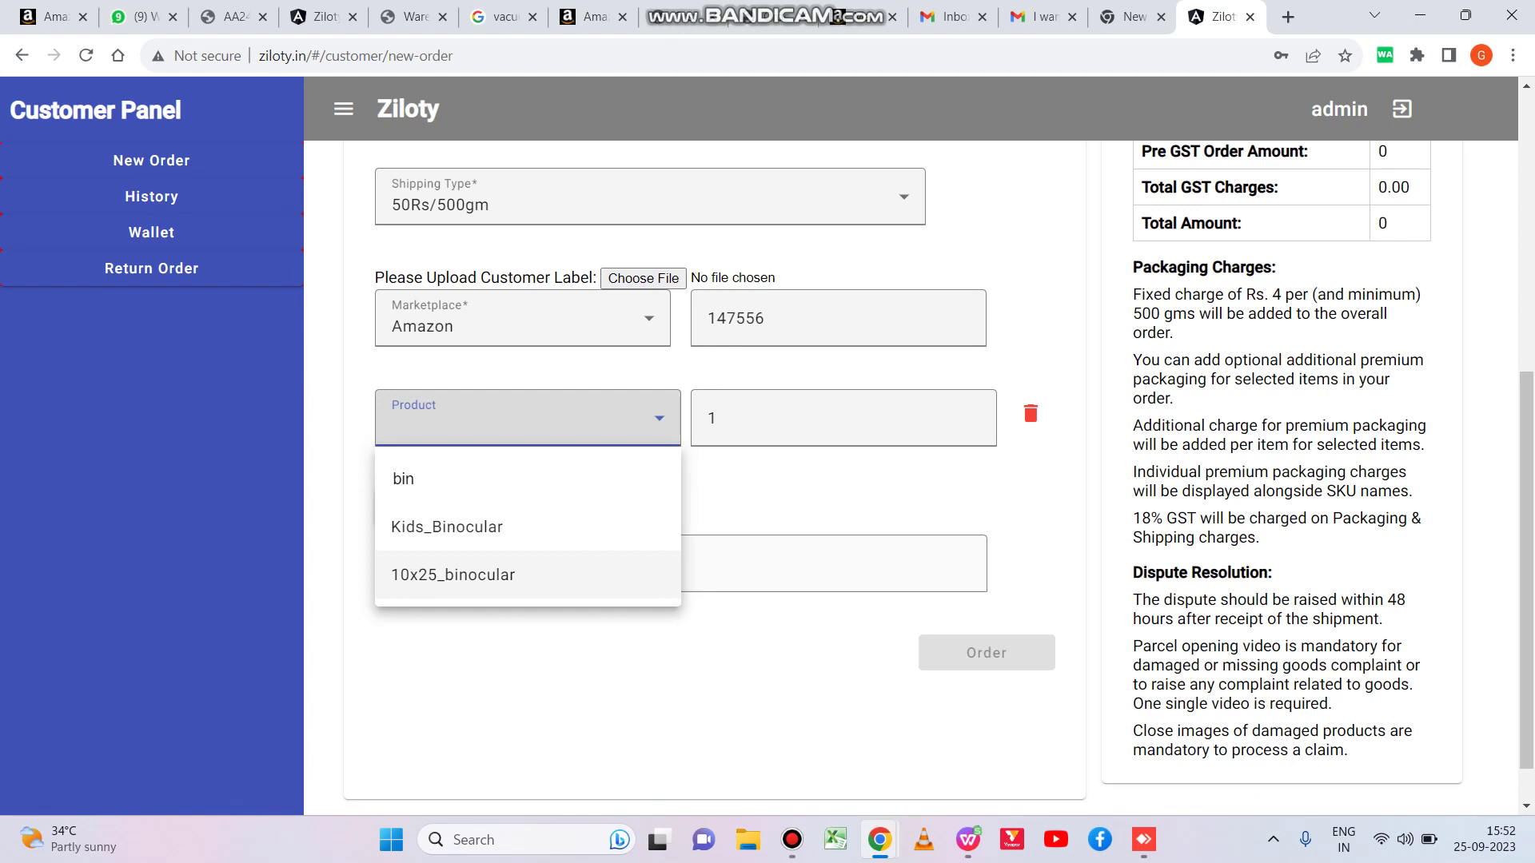
pyautogui.press('Up')
pyautogui.press('Up')
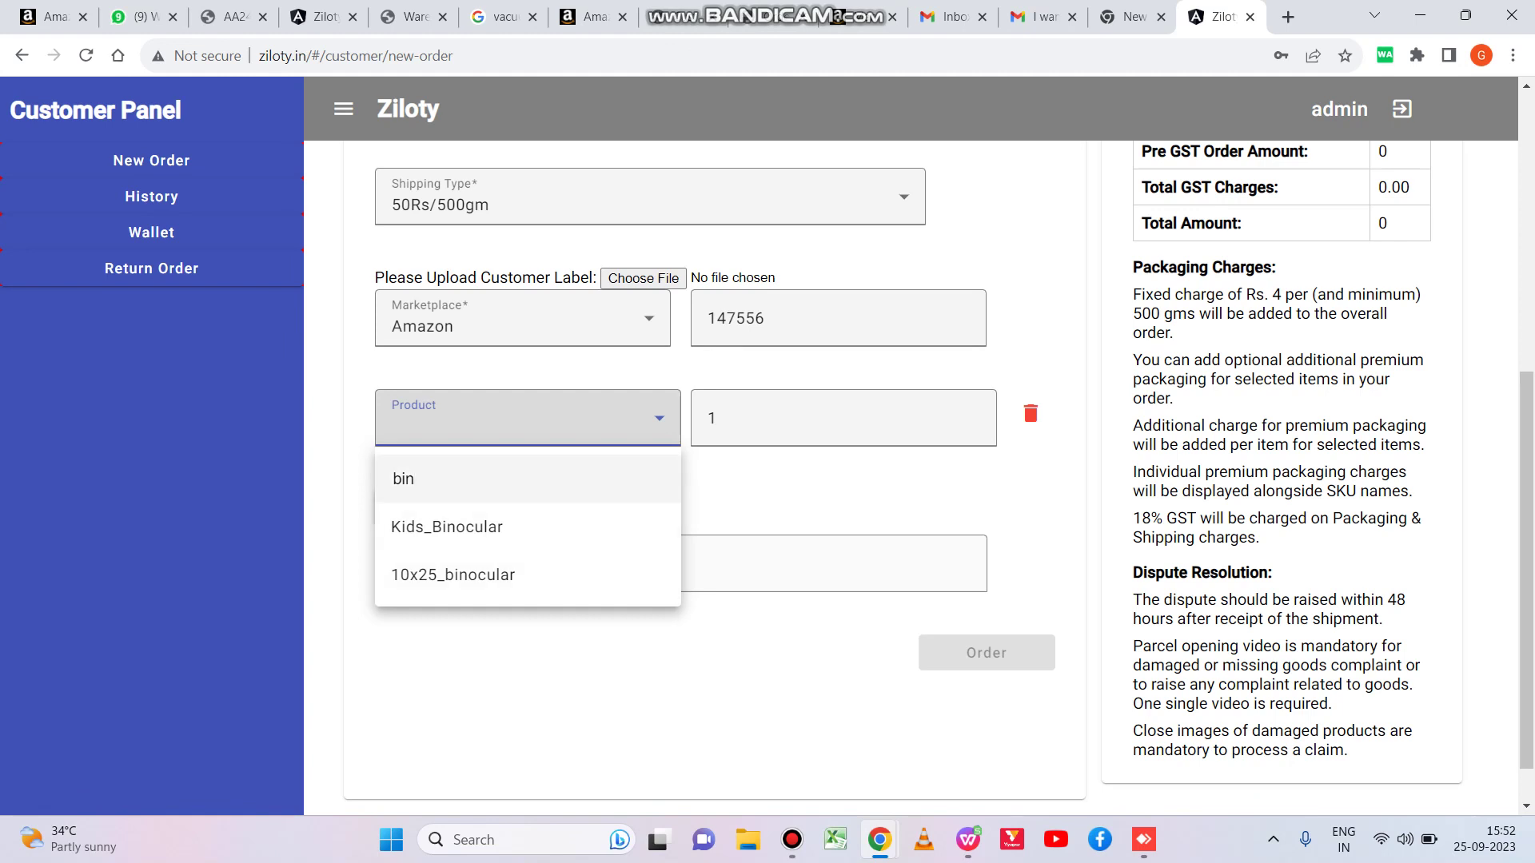
pyautogui.hotkey('ctrl', 'a')
pyautogui.write('mili')
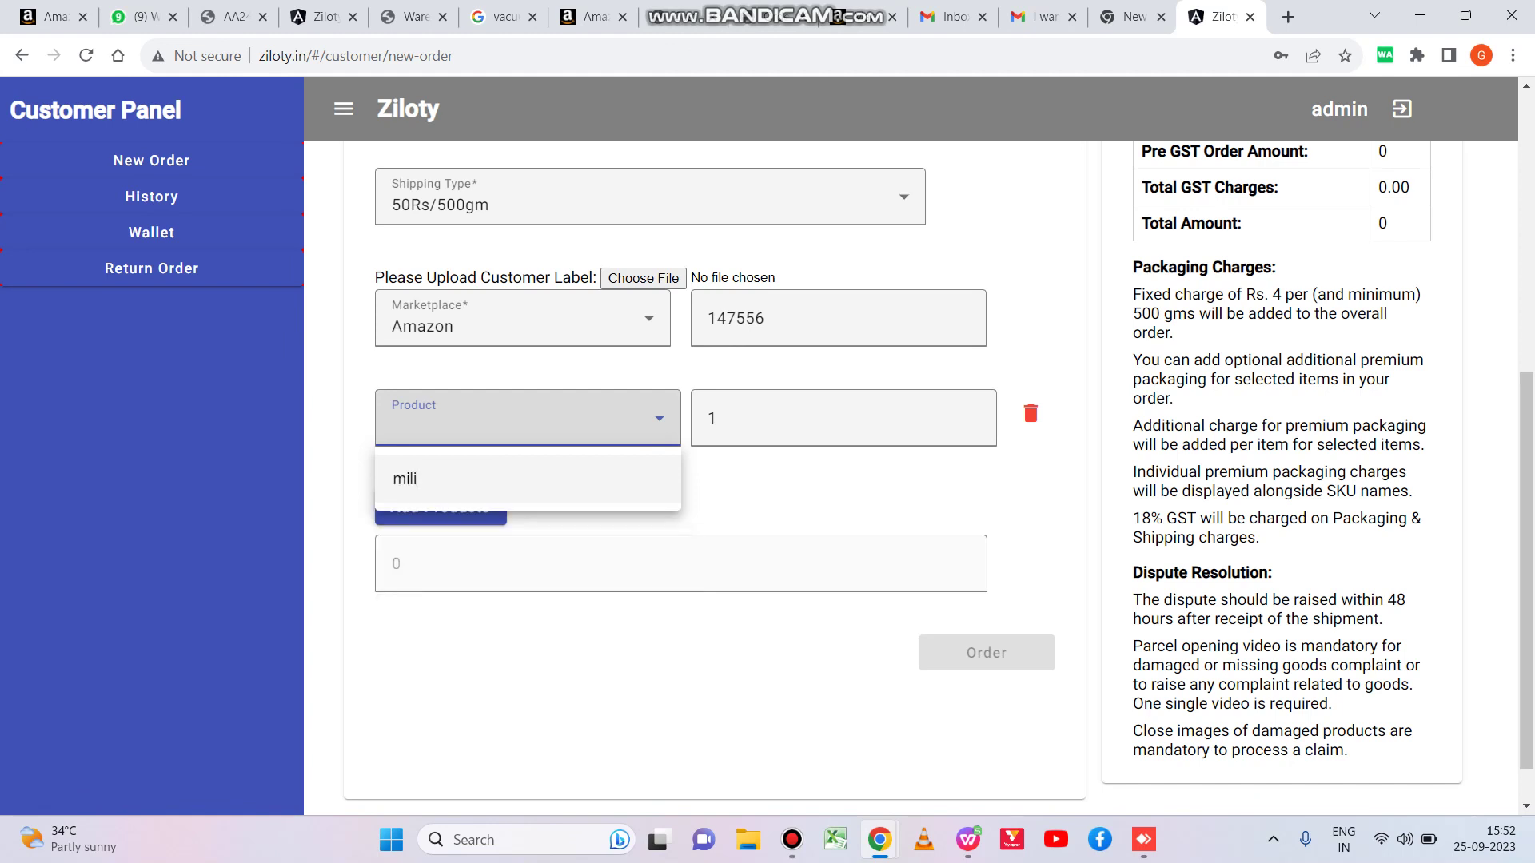
pyautogui.press('BackSpace')
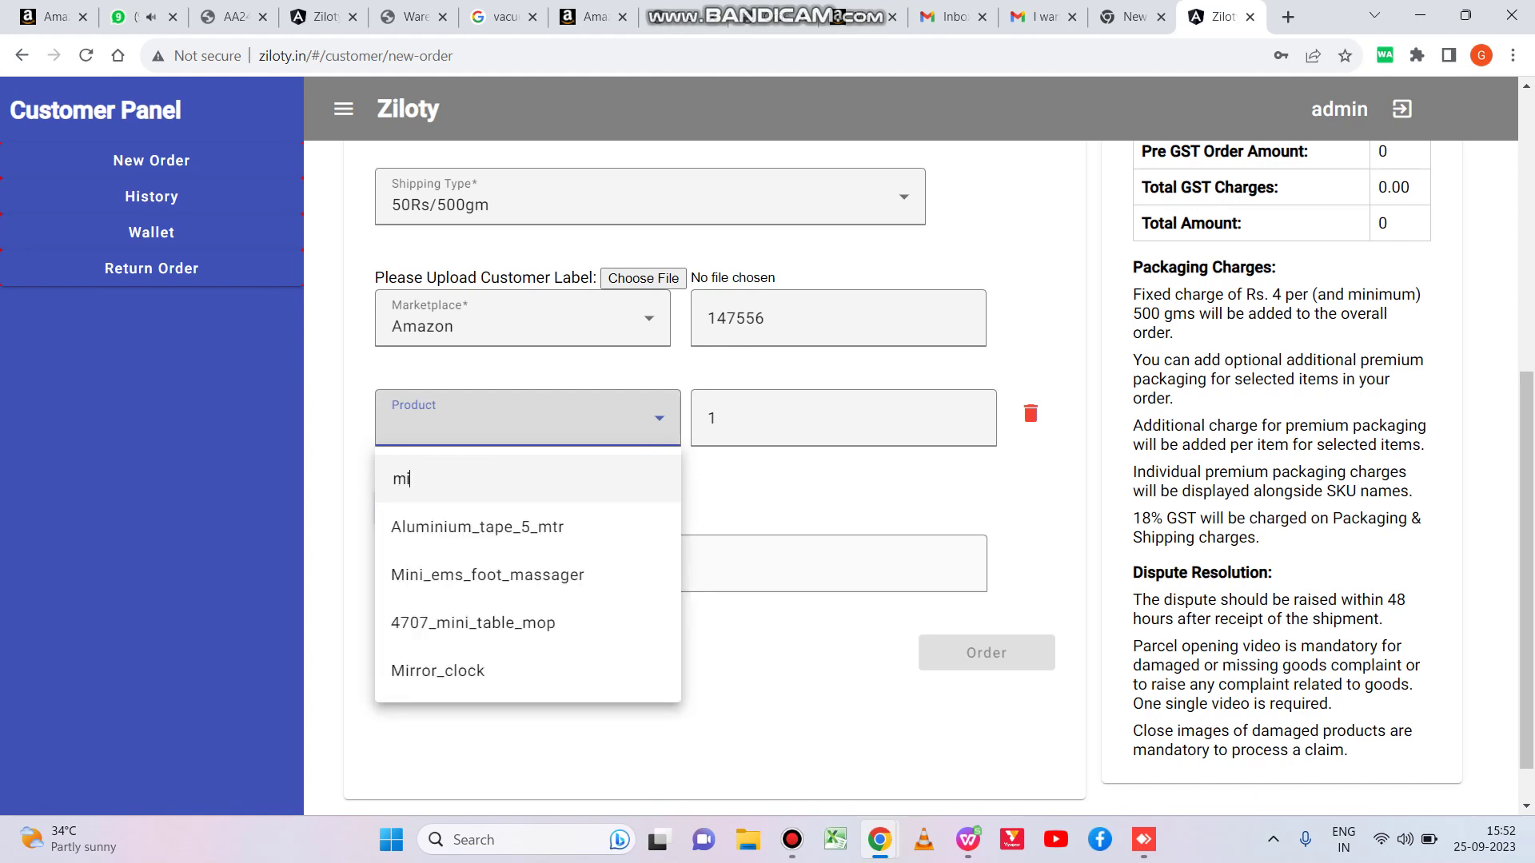
pyautogui.press('BackSpace')
pyautogui.press('BackSpace')
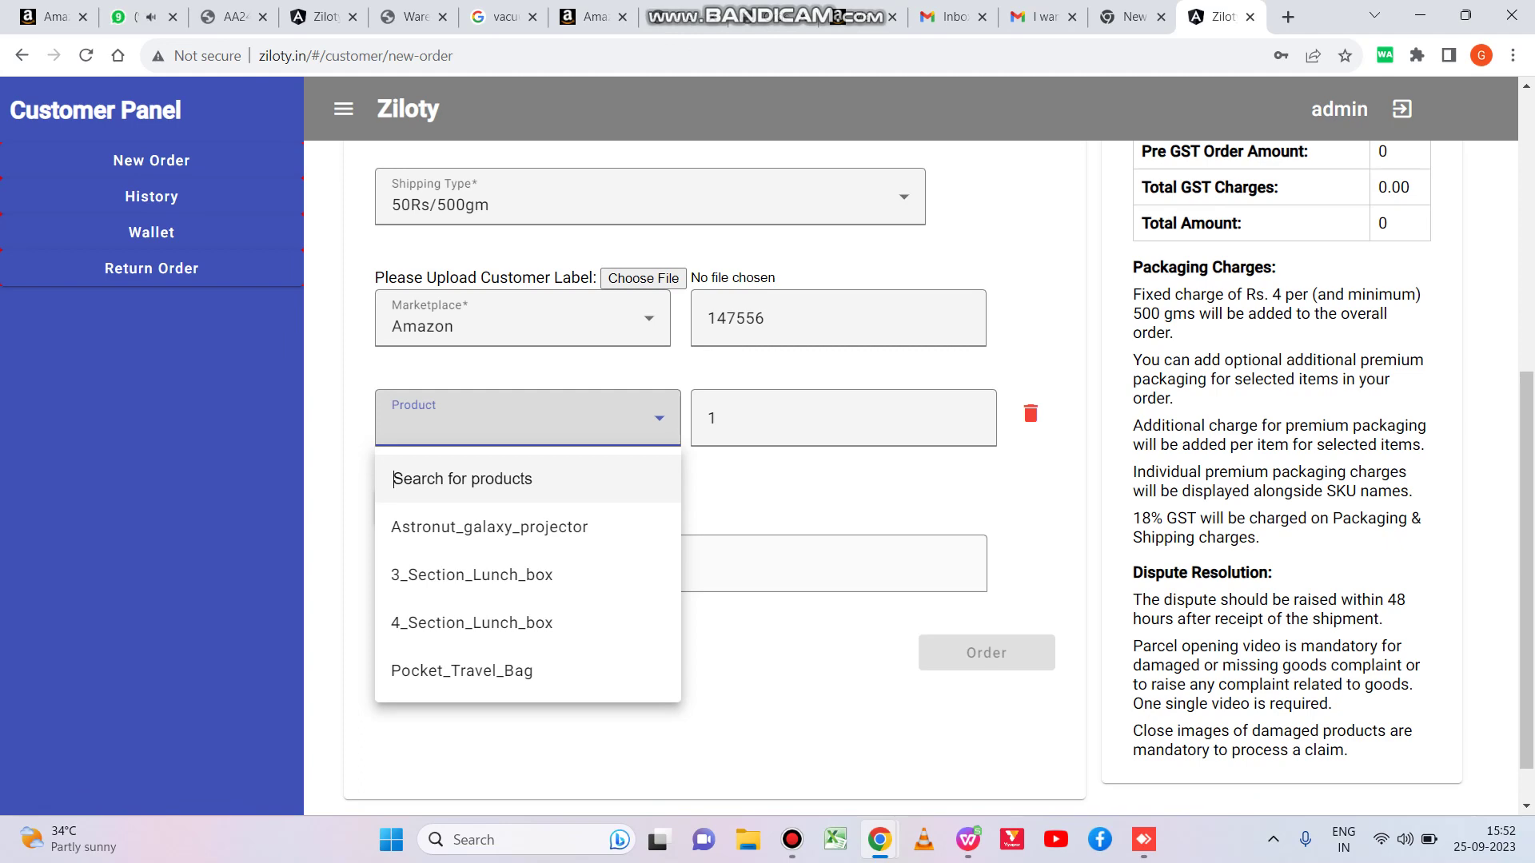
# Step: Browse product SKUs in products (5).xlsx from cell B2, briefly returning to Ziloty
pyautogui.moveTo(968, 840)
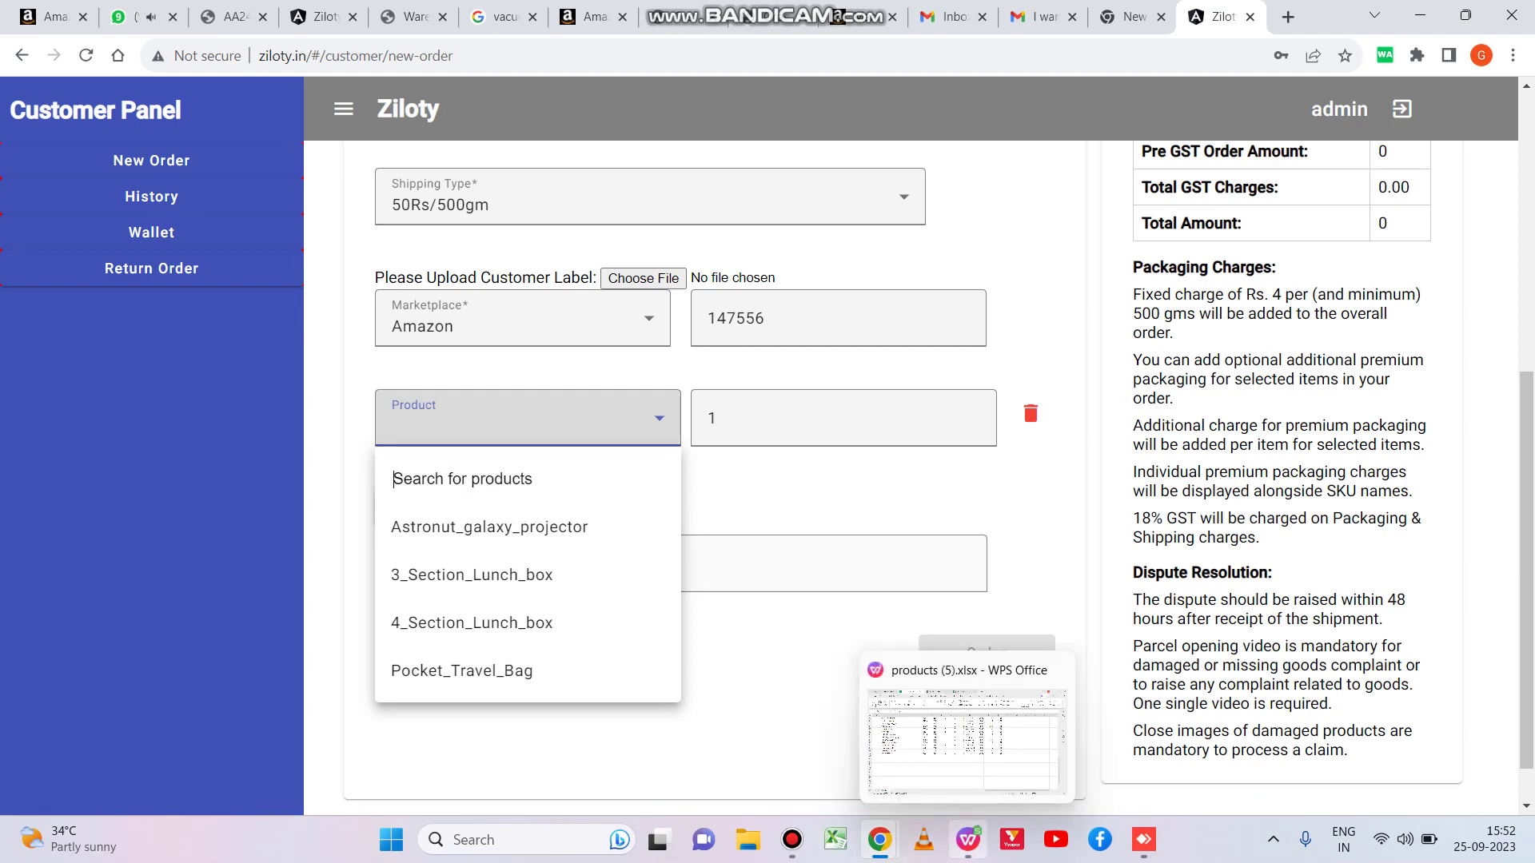
pyautogui.click(967, 735)
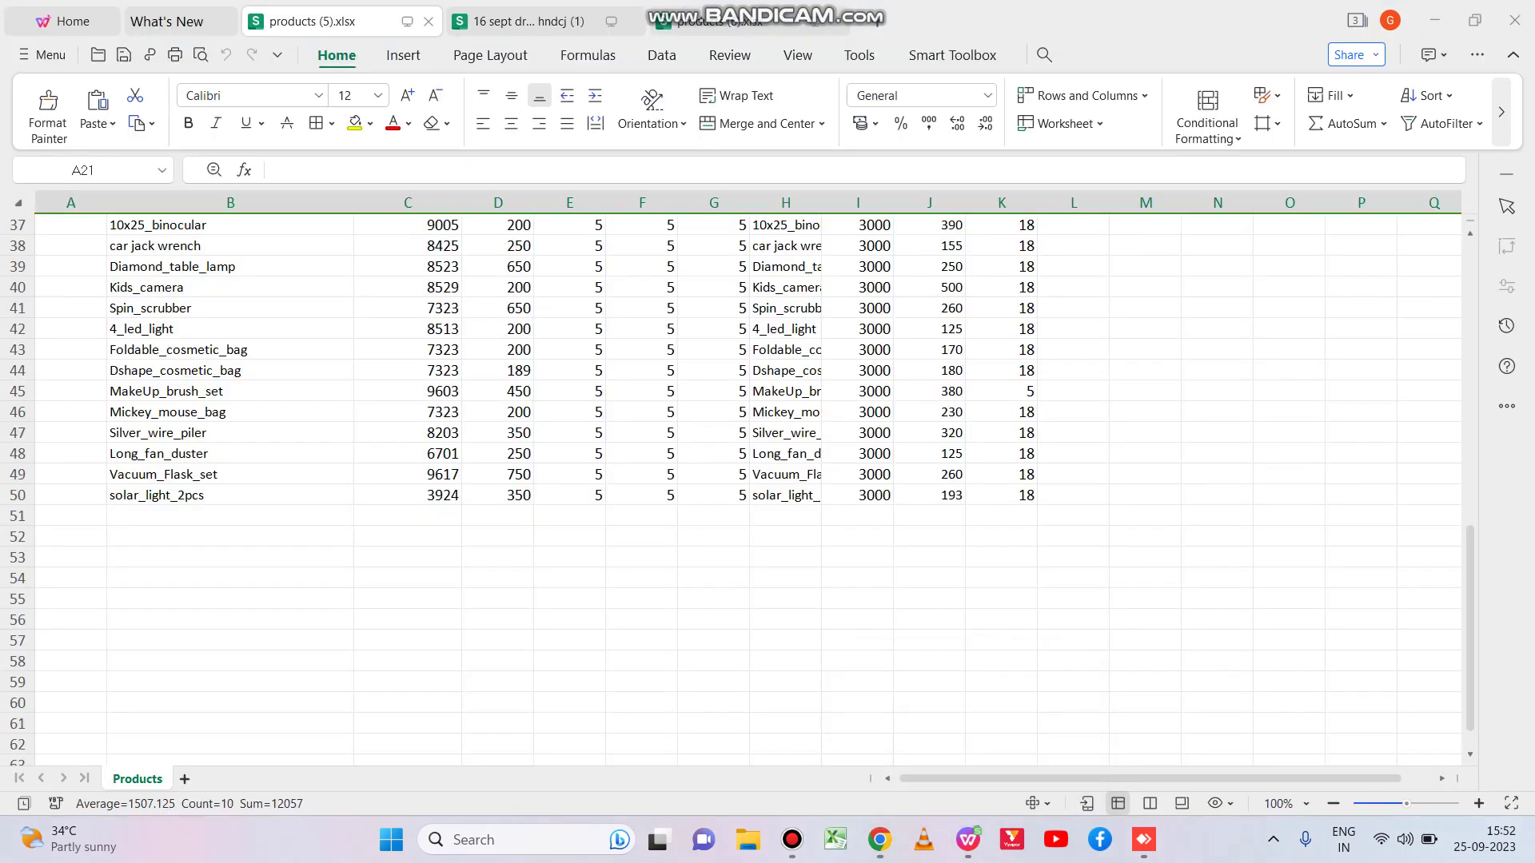
pyautogui.scroll(12, 720, 480)
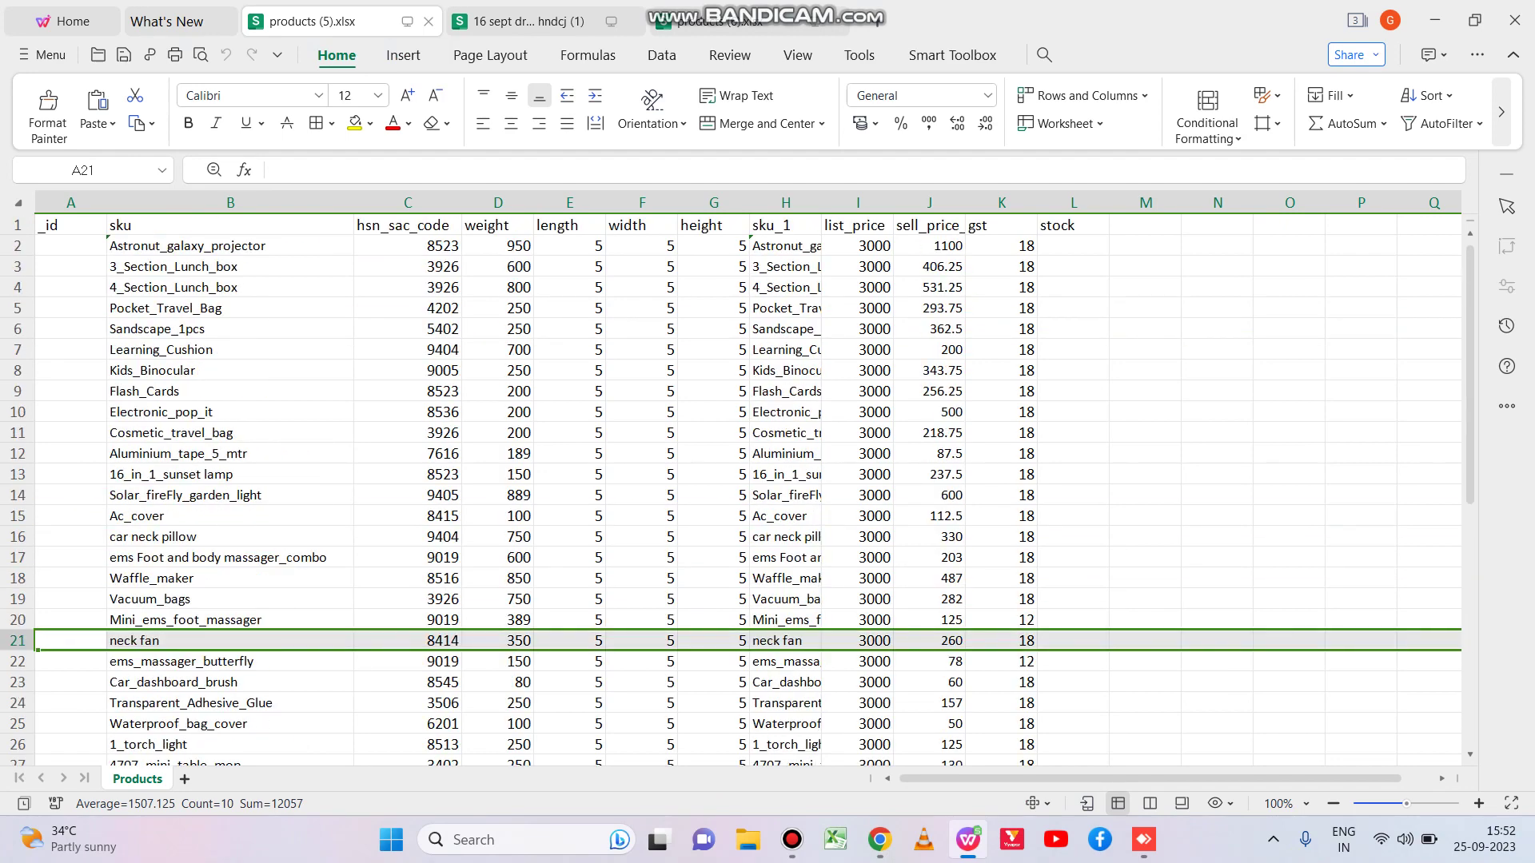
pyautogui.click(230, 245)
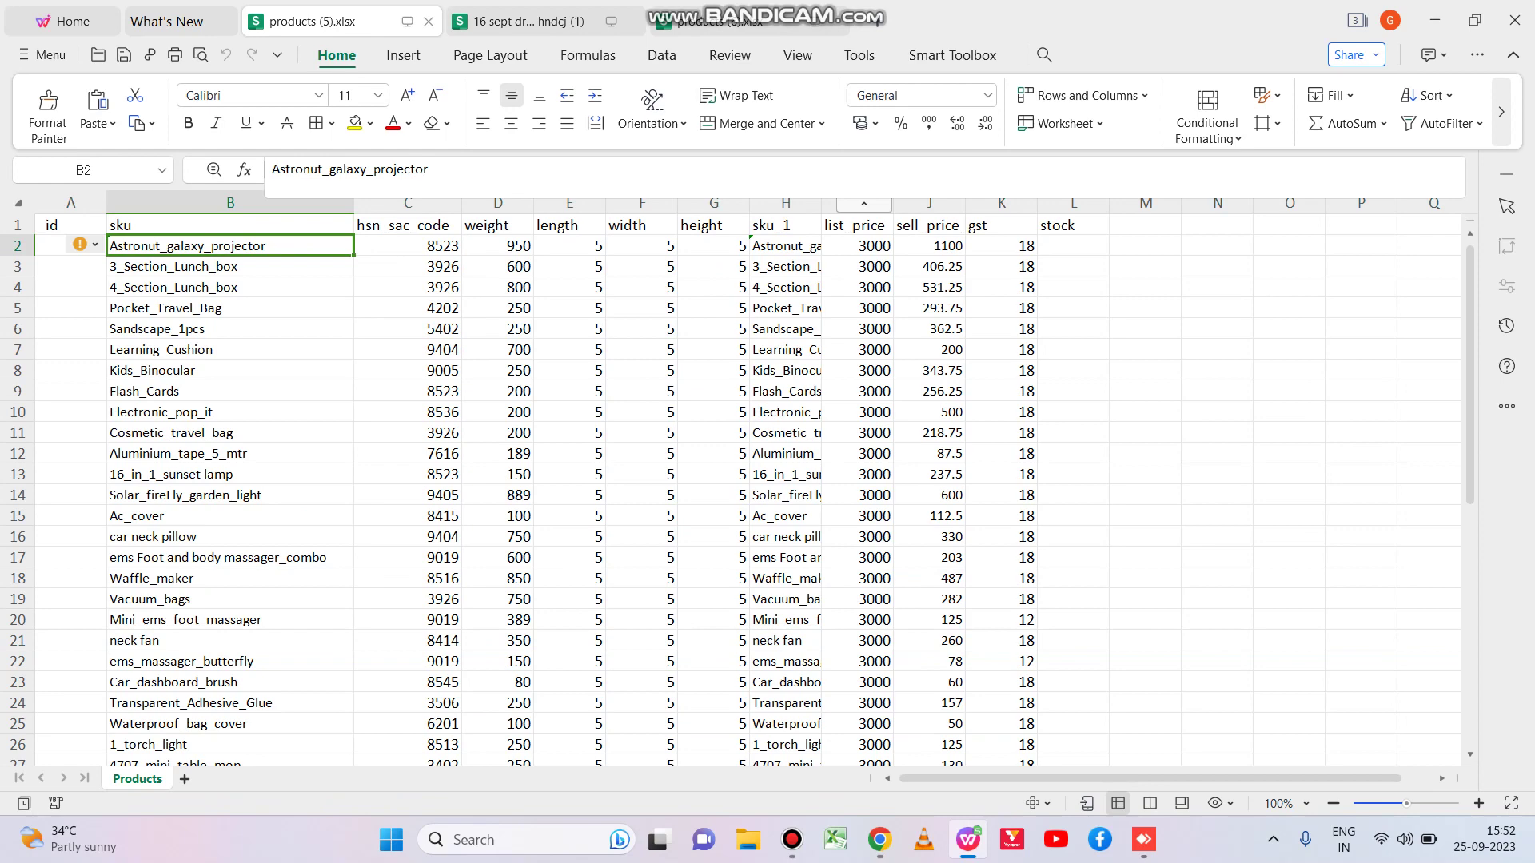
pyautogui.scroll(-6, 720, 480)
pyautogui.scroll(-5, 720, 480)
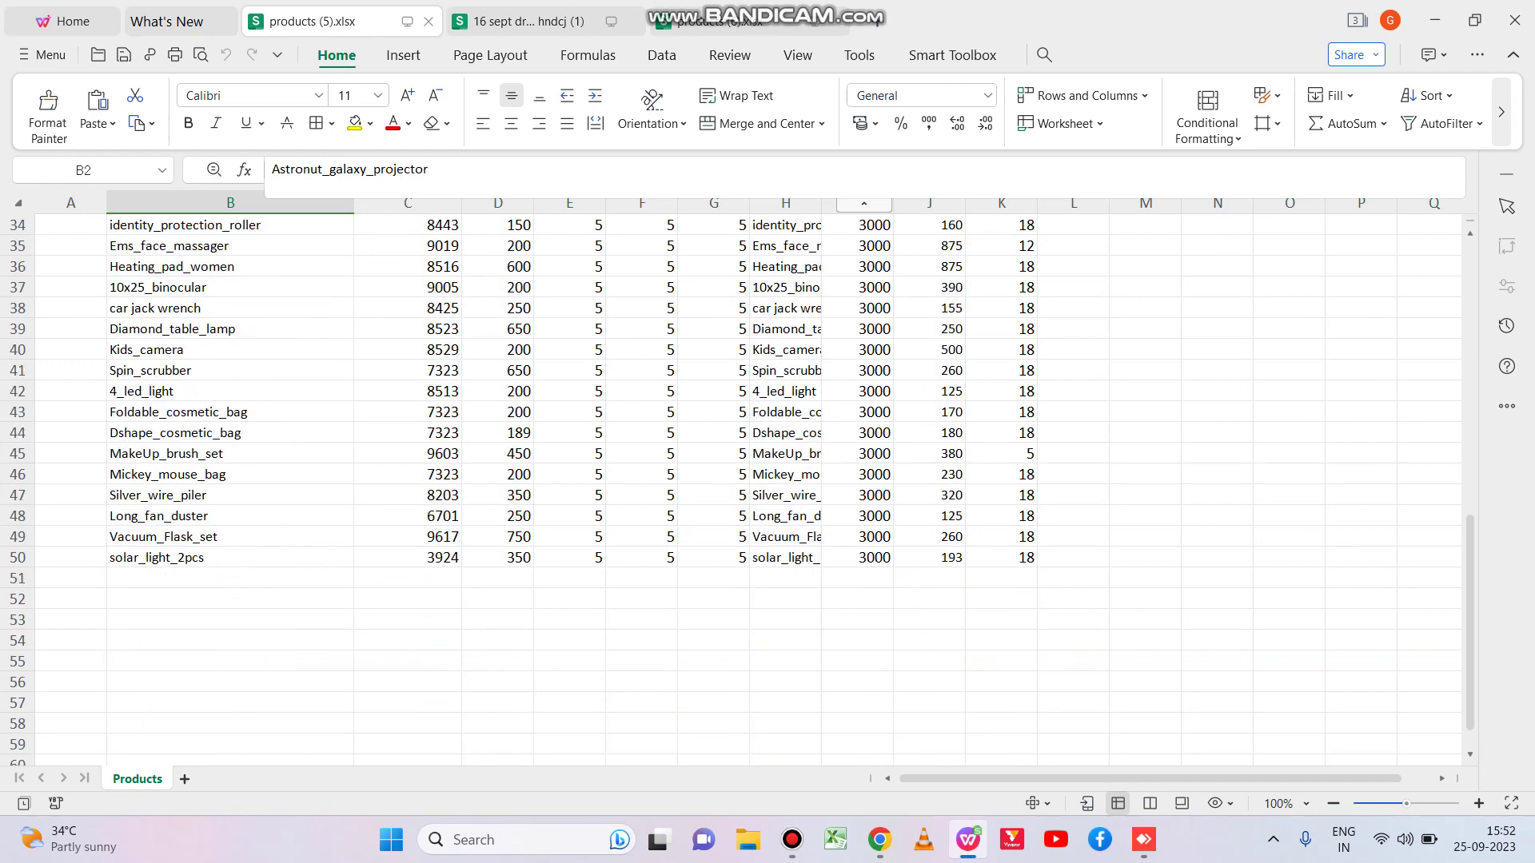
pyautogui.scroll(11, 719, 480)
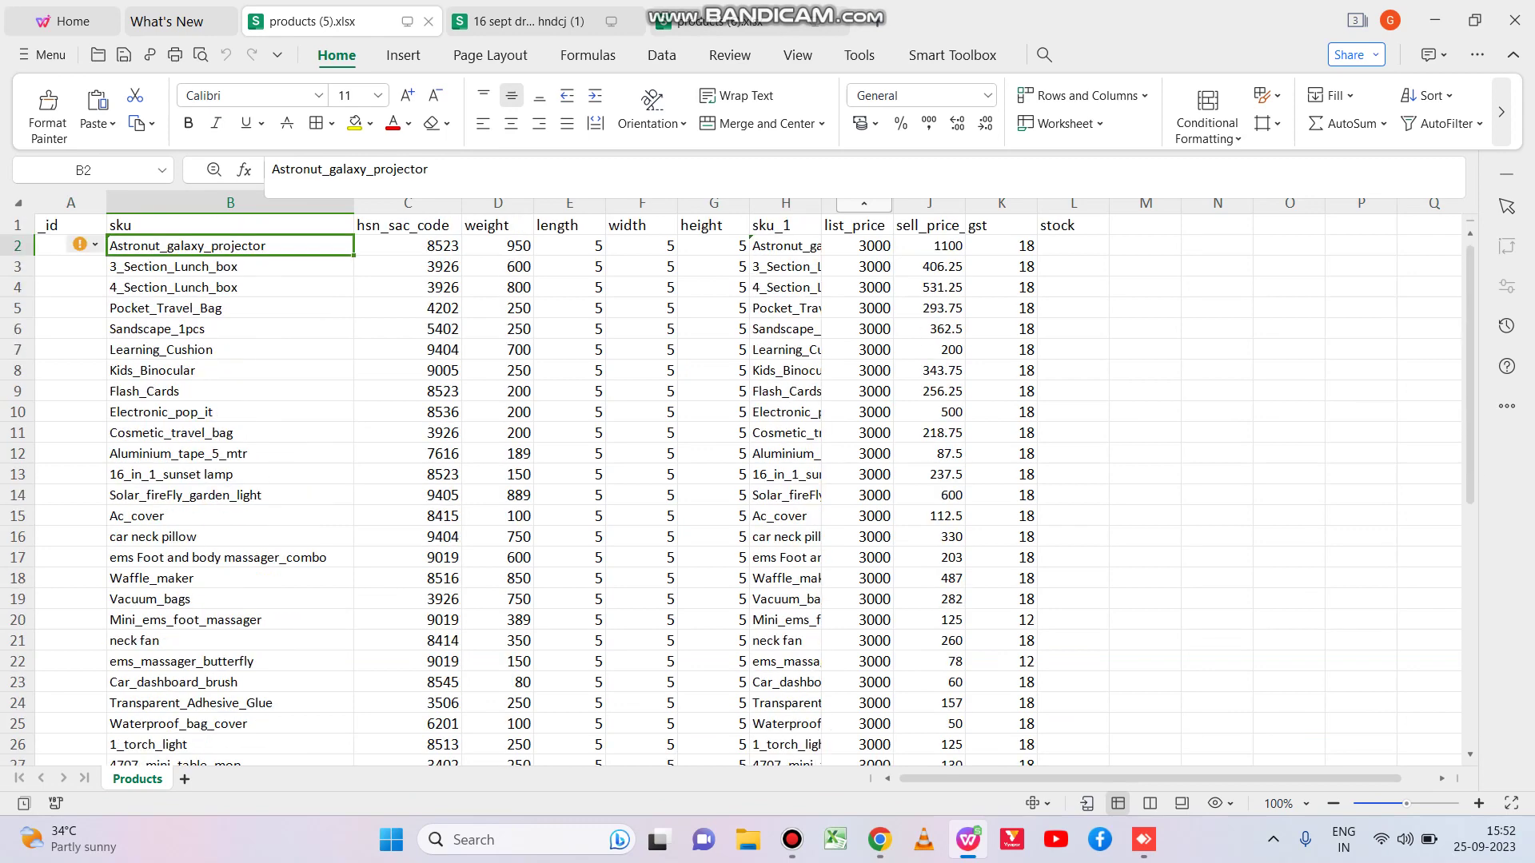
pyautogui.moveTo(879, 840)
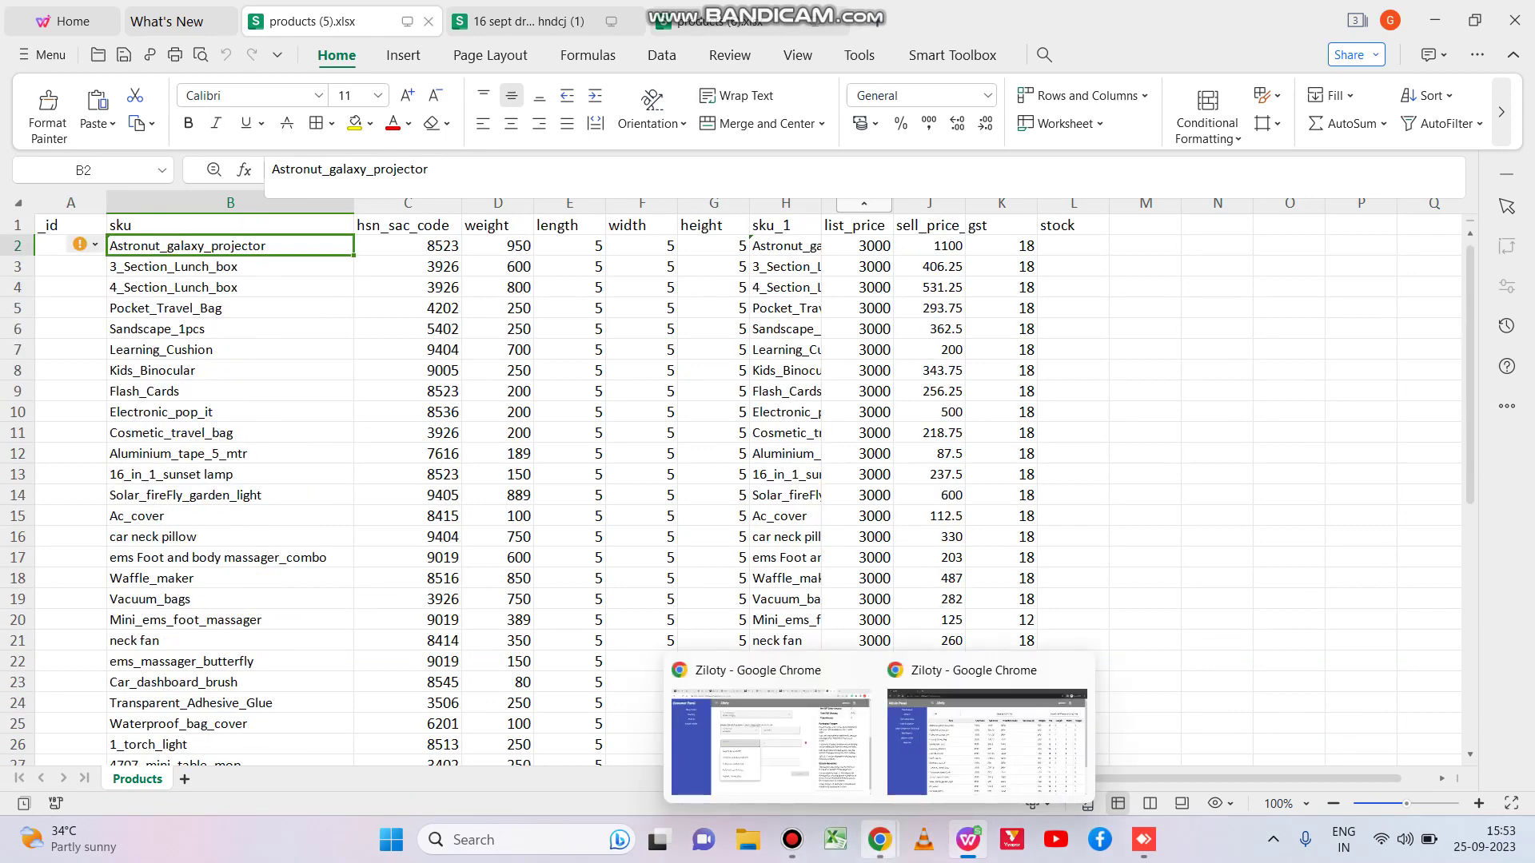
pyautogui.click(770, 742)
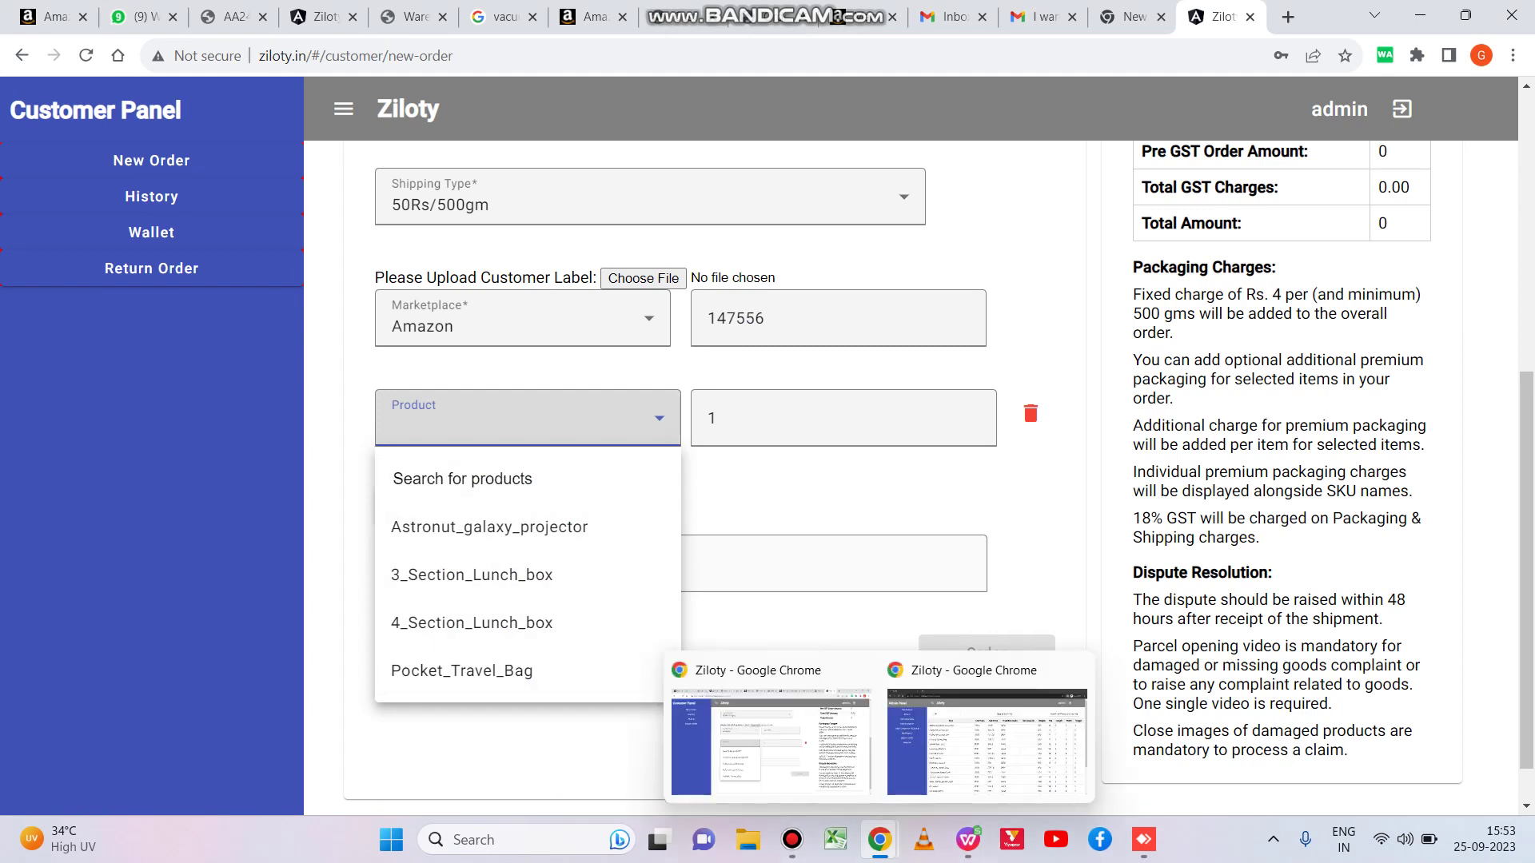
# Step: Select the Fidget_pen row in cell B30, then return to the Ziloty order form
pyautogui.click(968, 840)
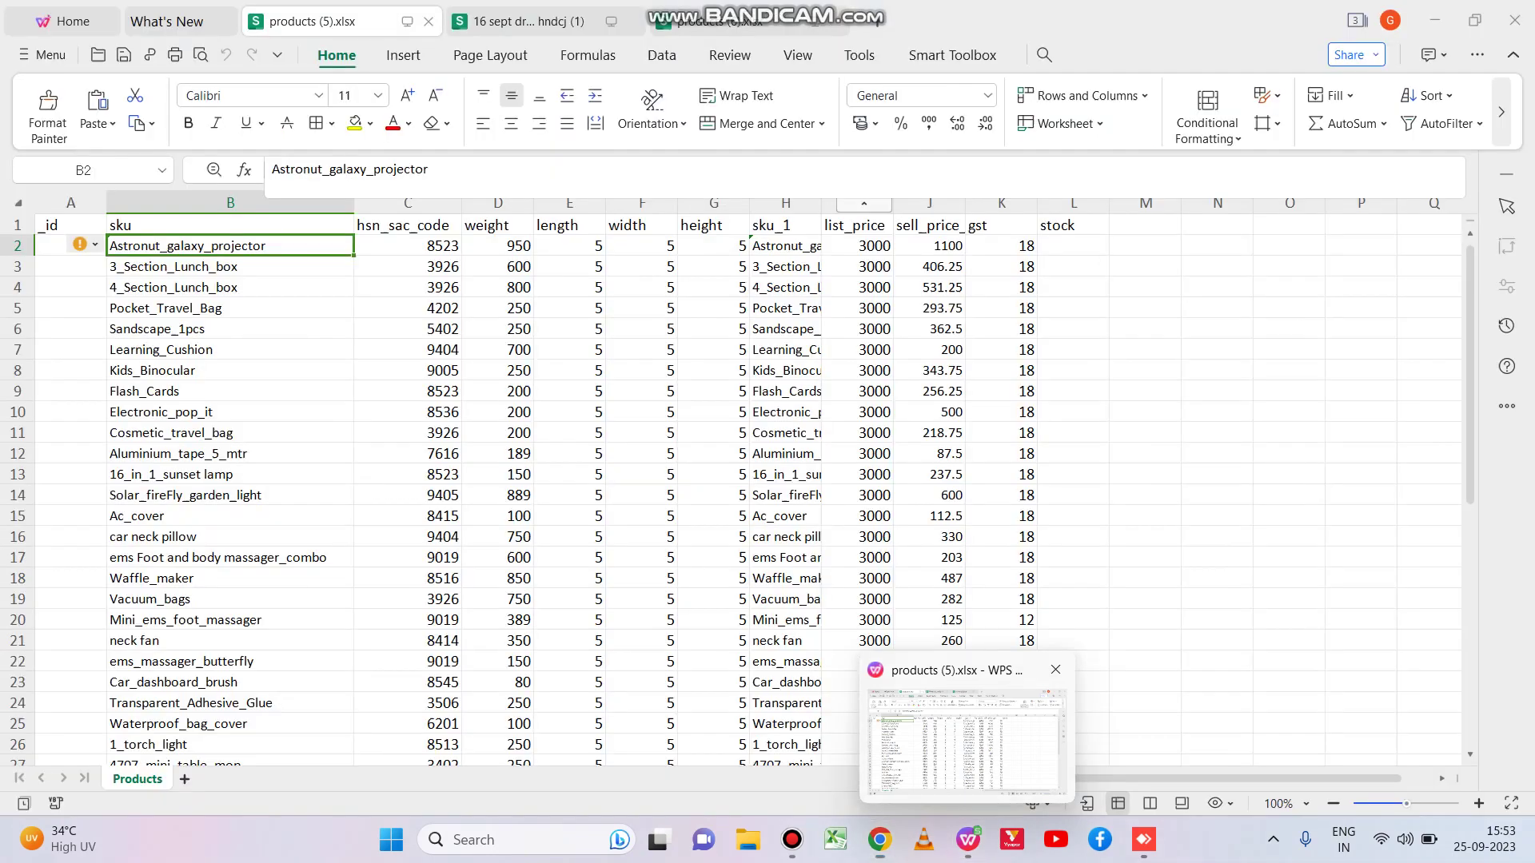
pyautogui.scroll(-4, 719, 480)
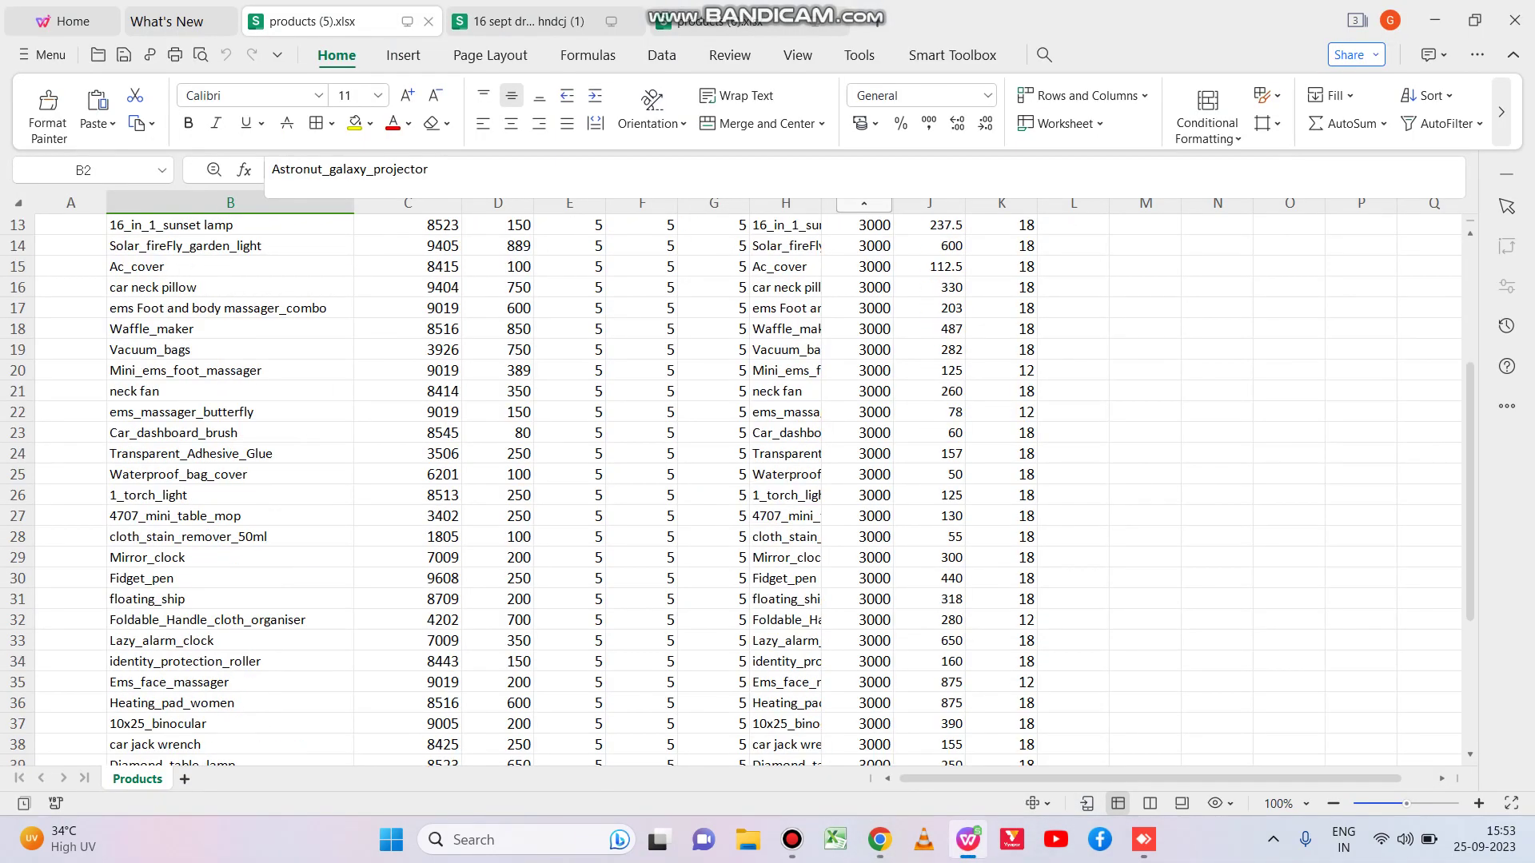
pyautogui.click(230, 578)
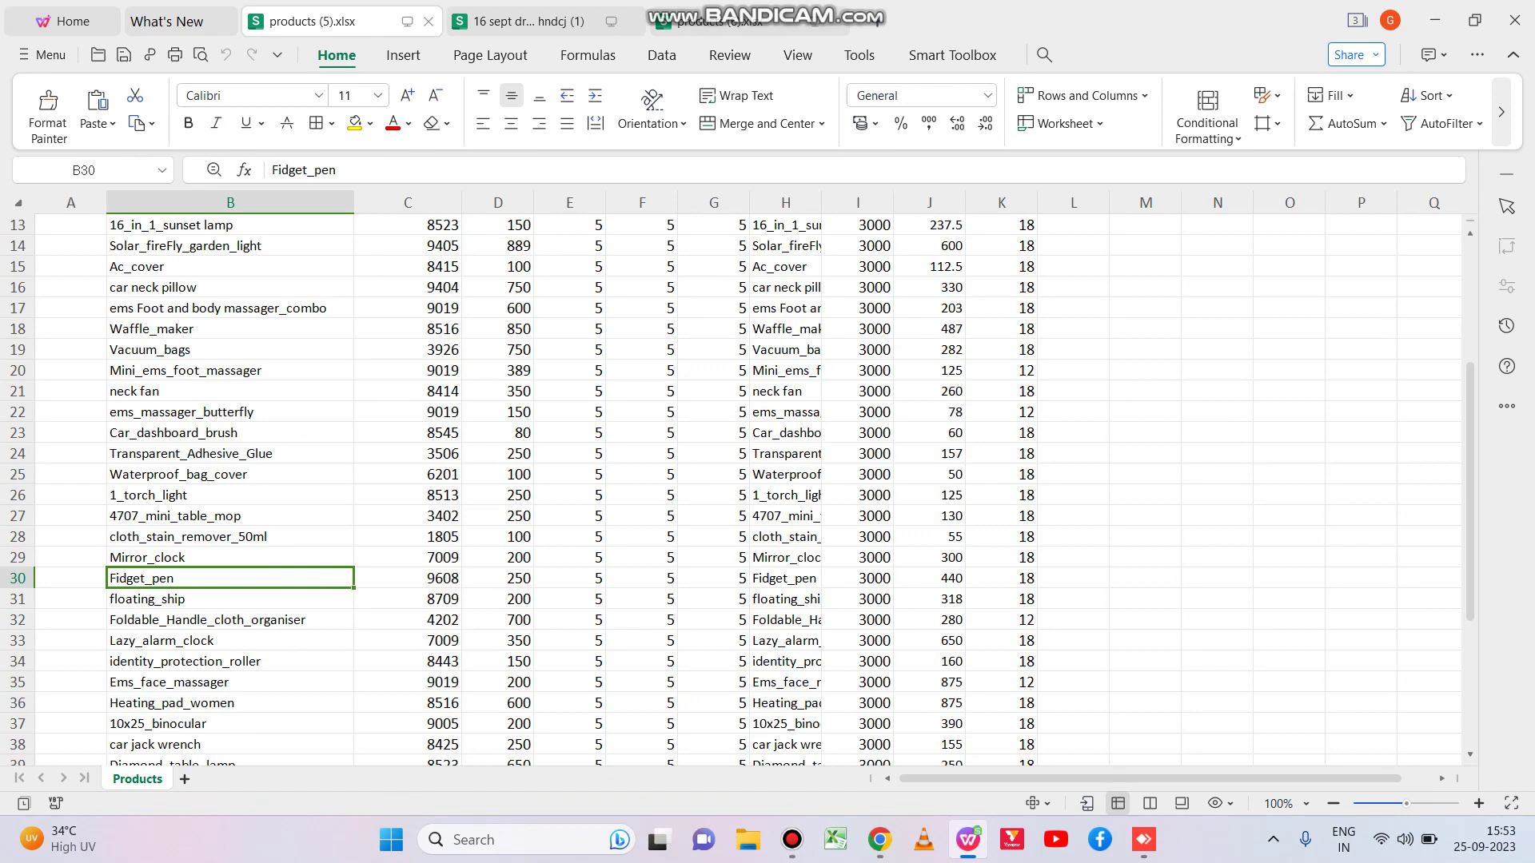
pyautogui.moveTo(880, 839)
pyautogui.click(860, 672)
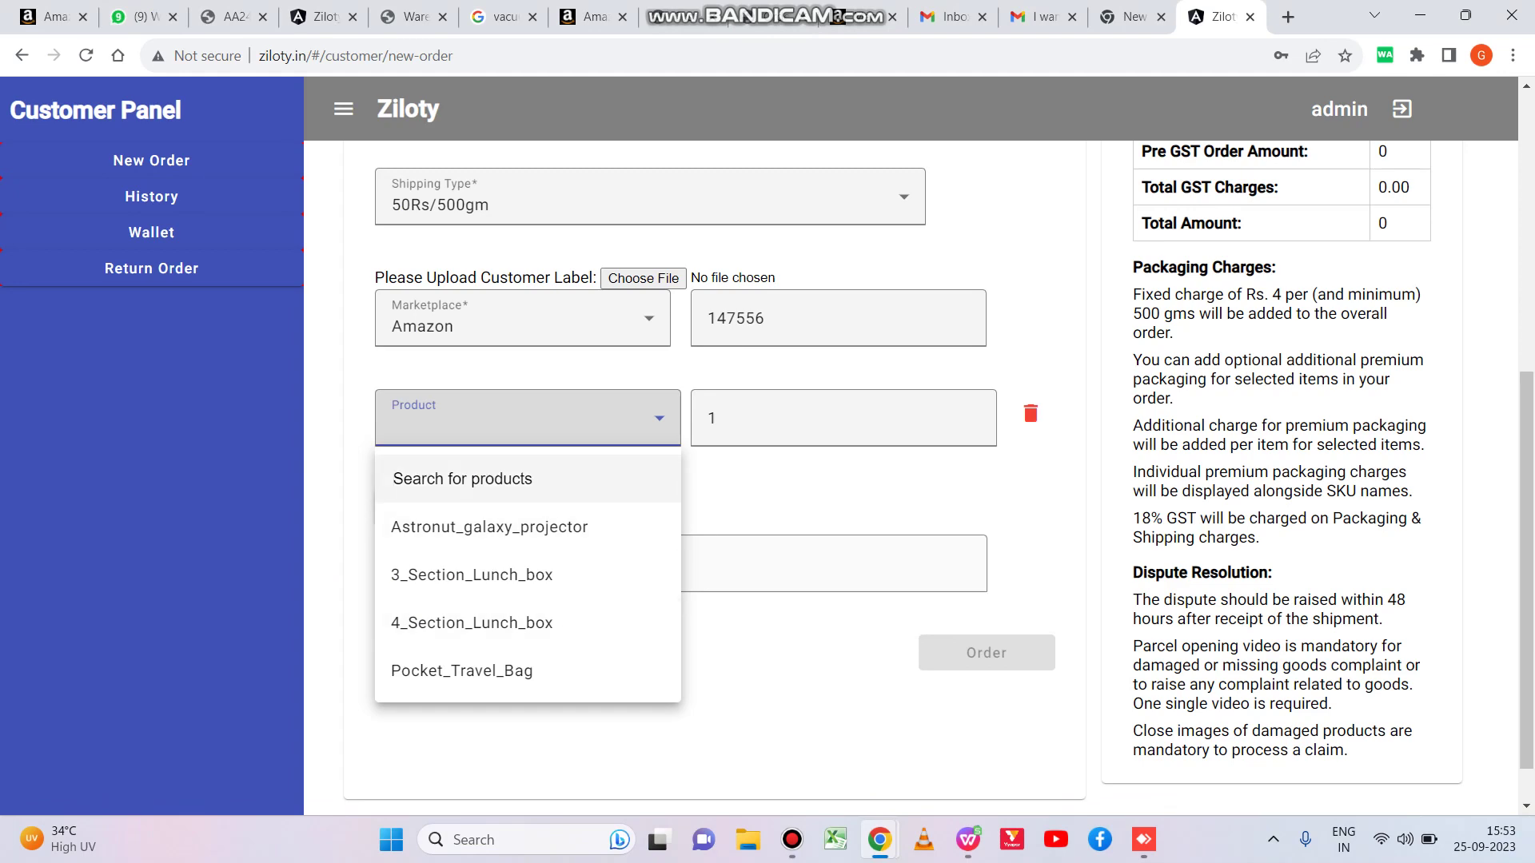
# Step: Pick Fidget_pen via a 'fid' search and check the 582.92 total with 88.92 GST
pyautogui.write('fid')
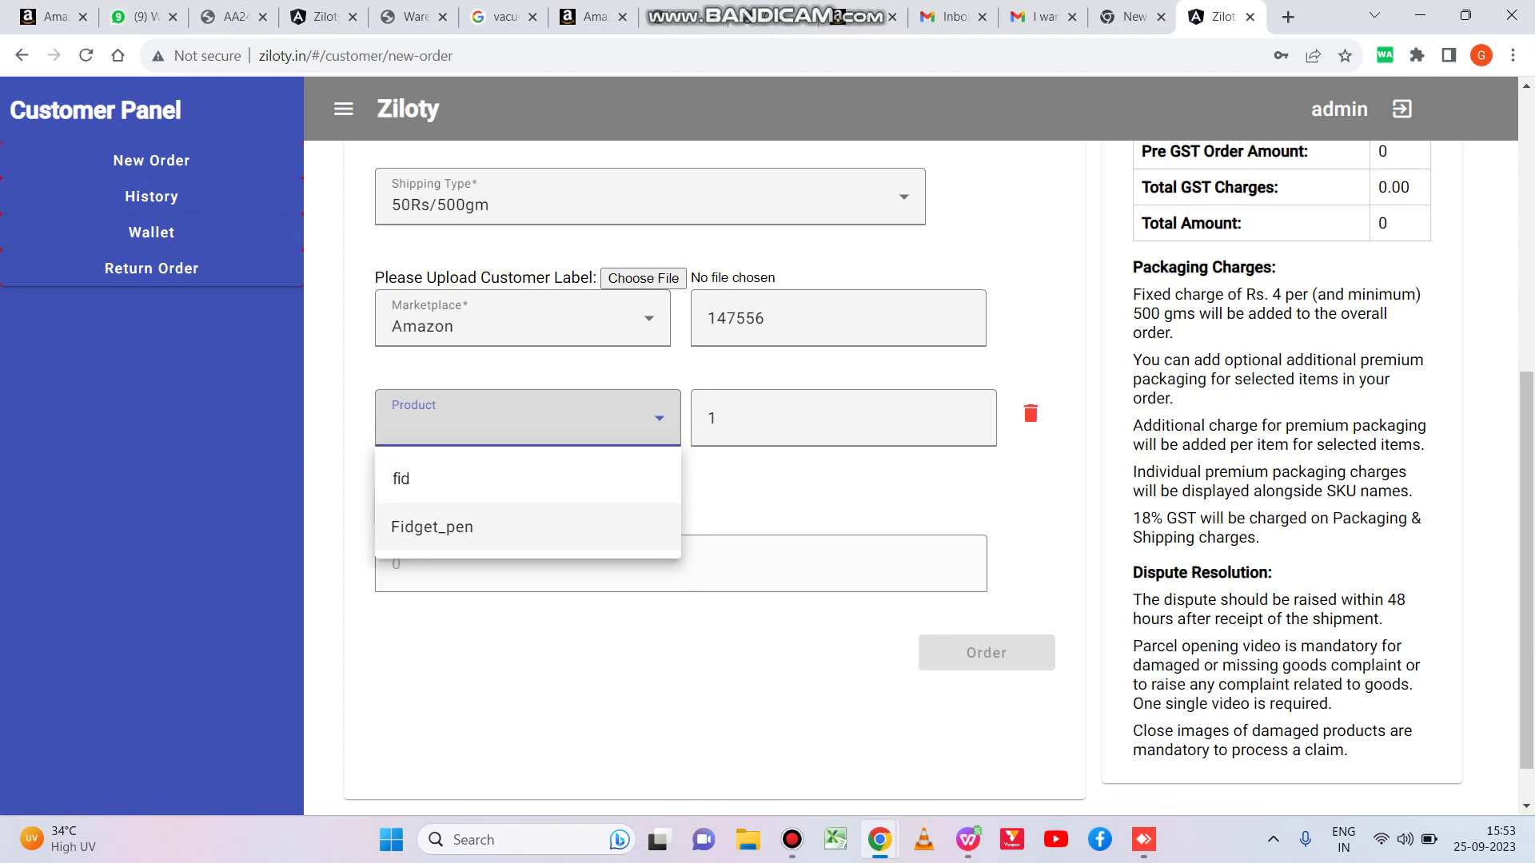
pyautogui.press('Return')
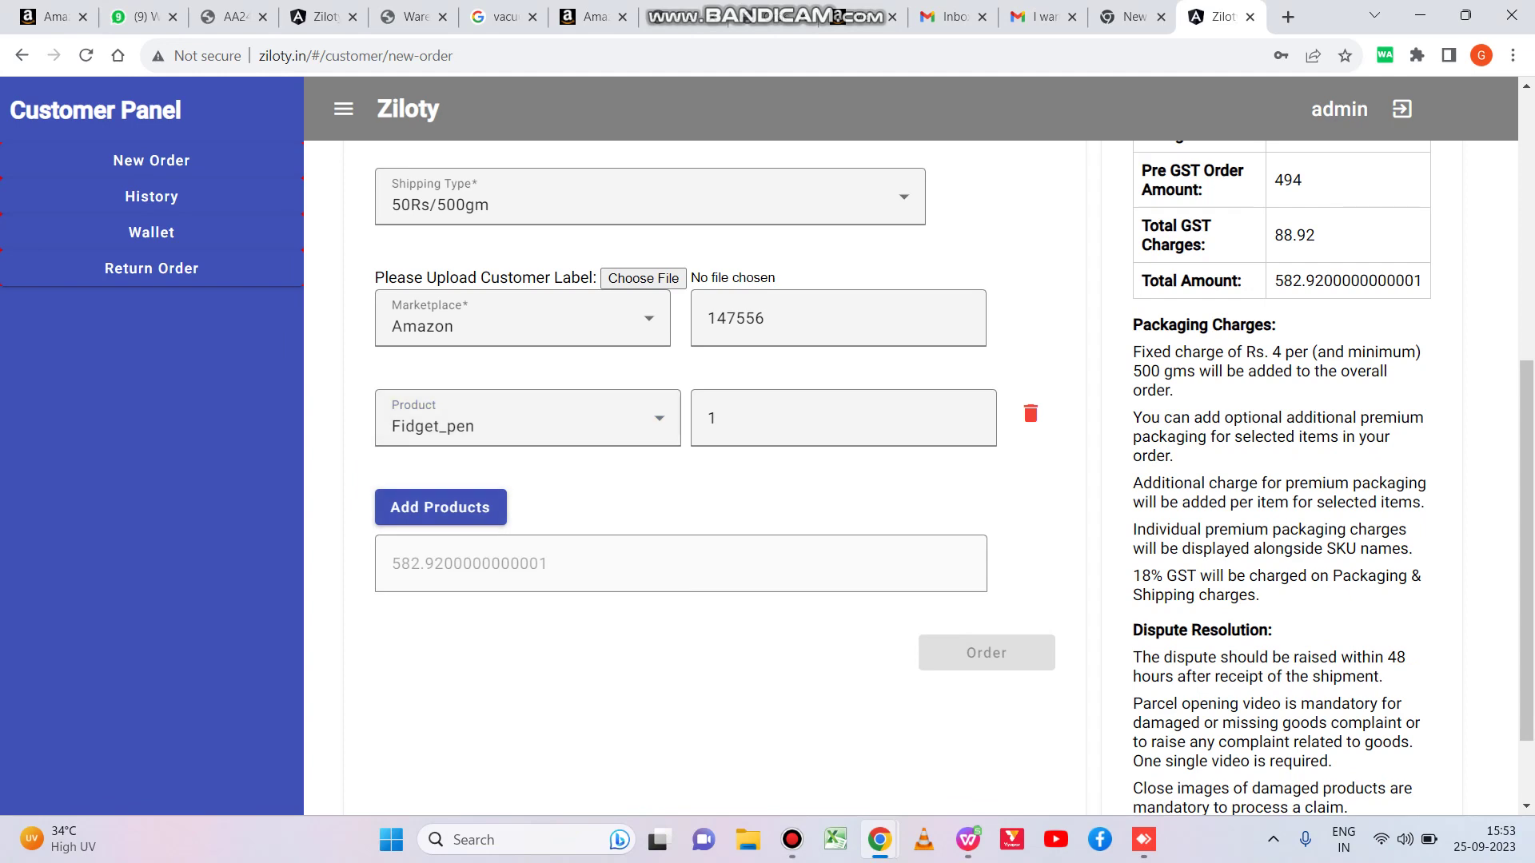
pyautogui.scroll(5, 919, 480)
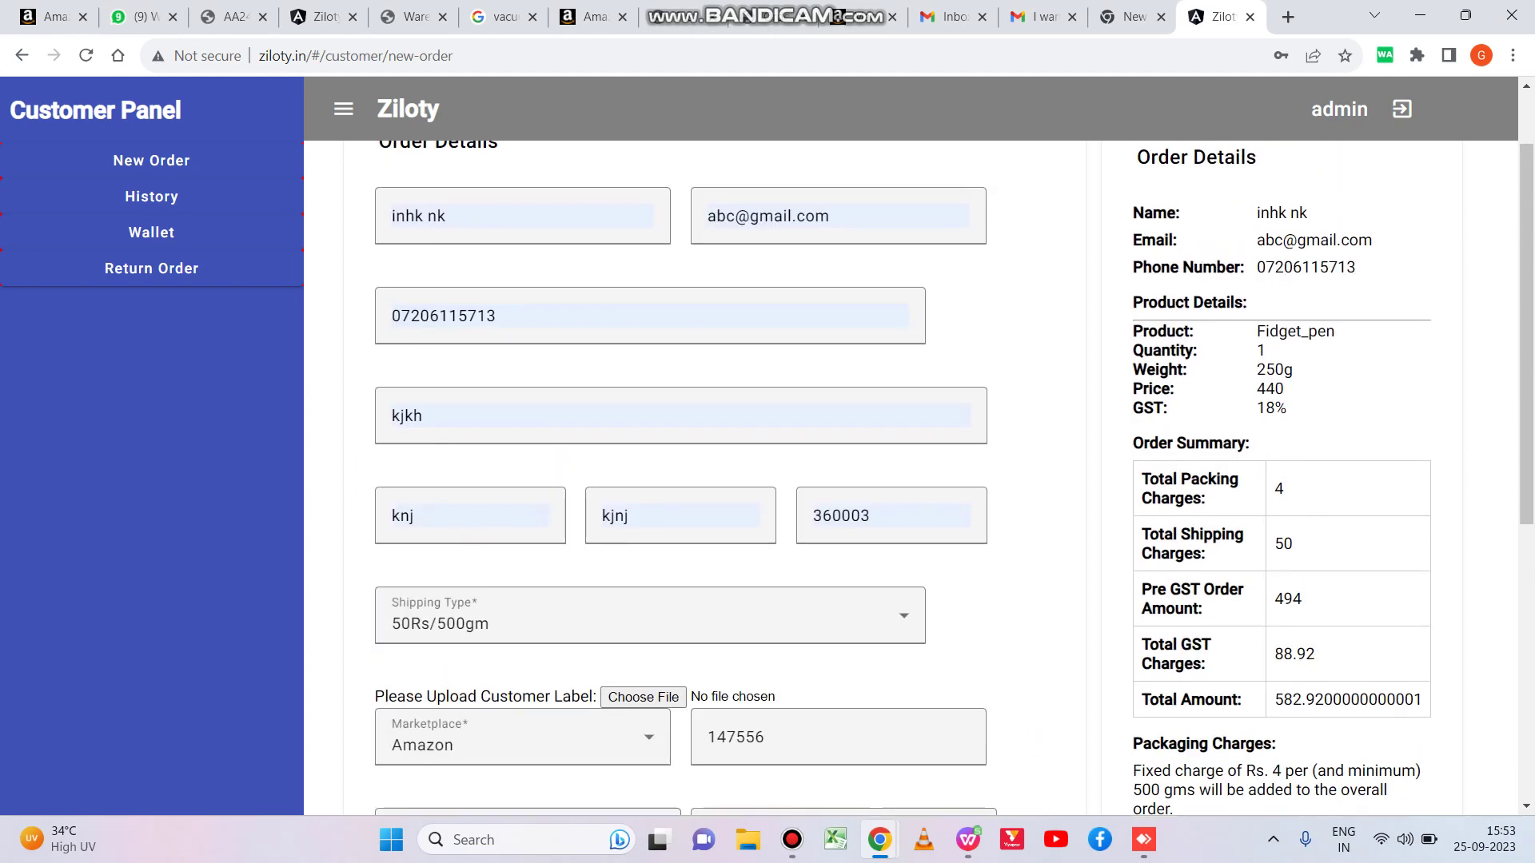
pyautogui.scroll(-1, 920, 479)
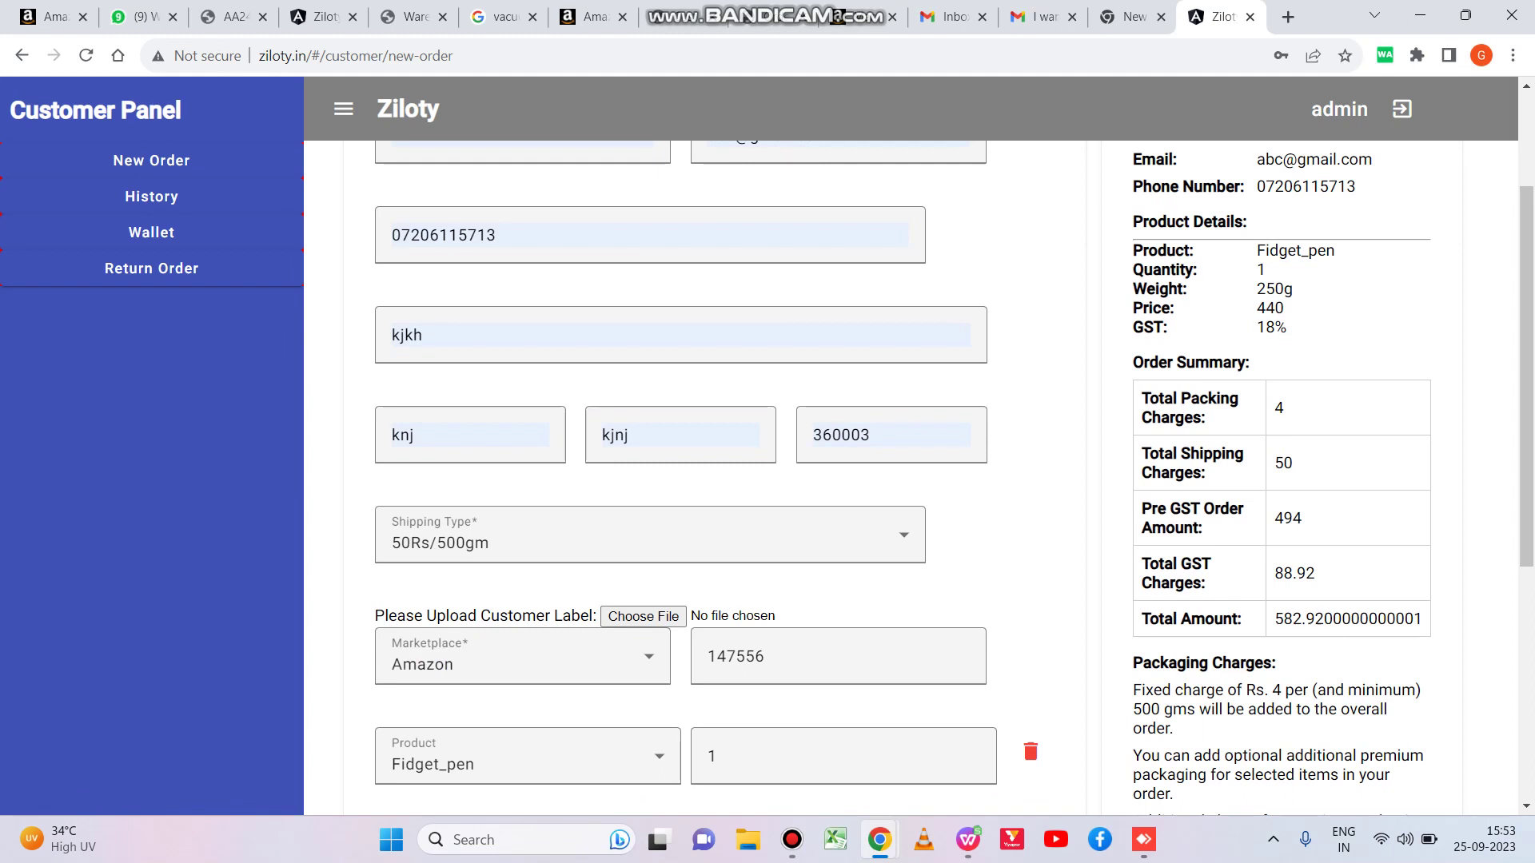
pyautogui.scroll(-3, 767, 480)
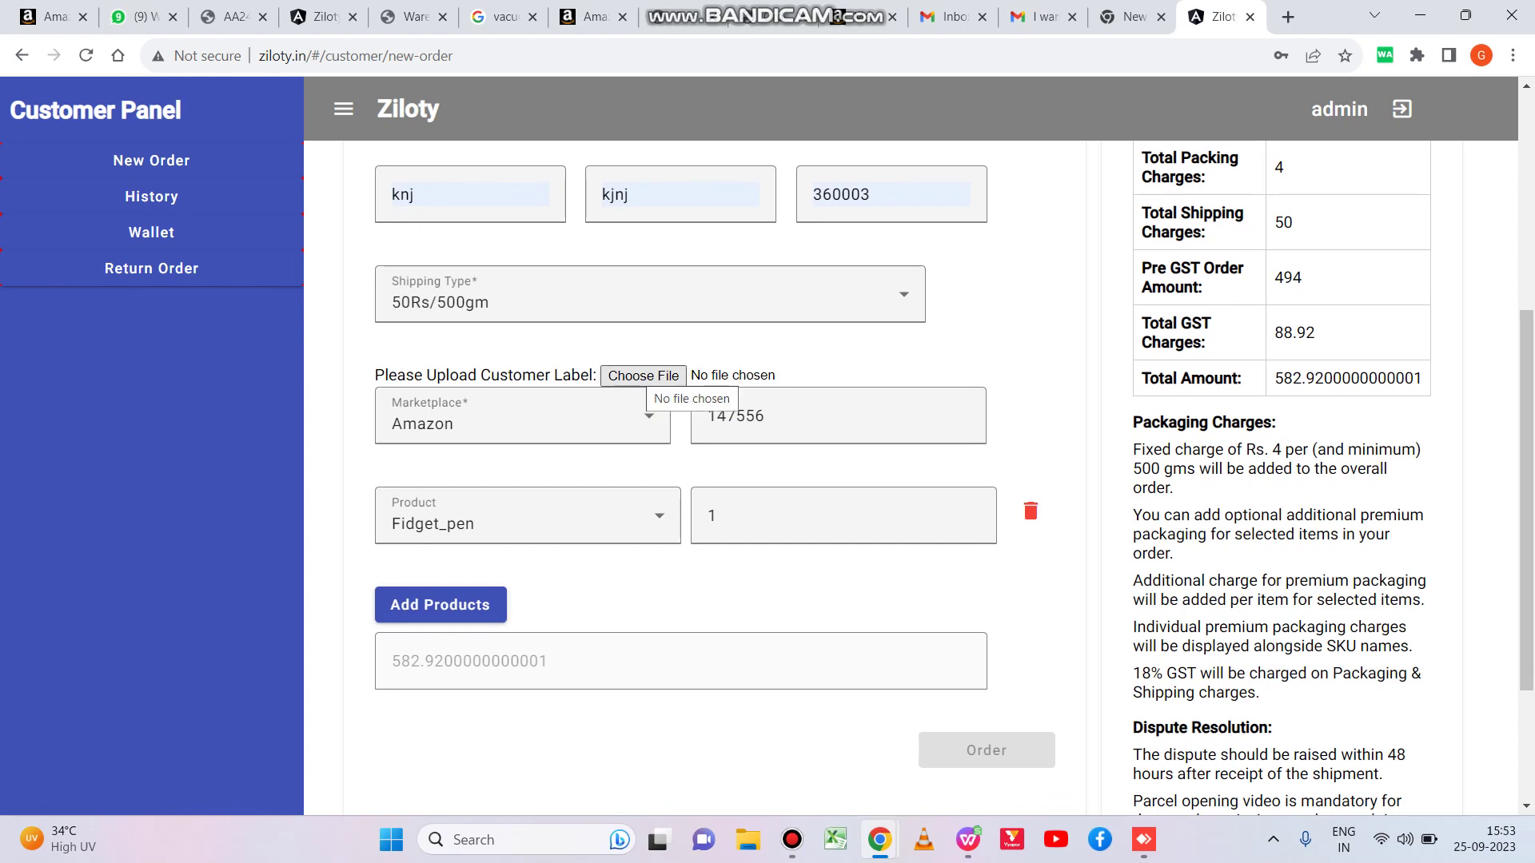
# Step: Go to Seller Central's Self Ship unshipped orders page and reload it
pyautogui.click(591, 16)
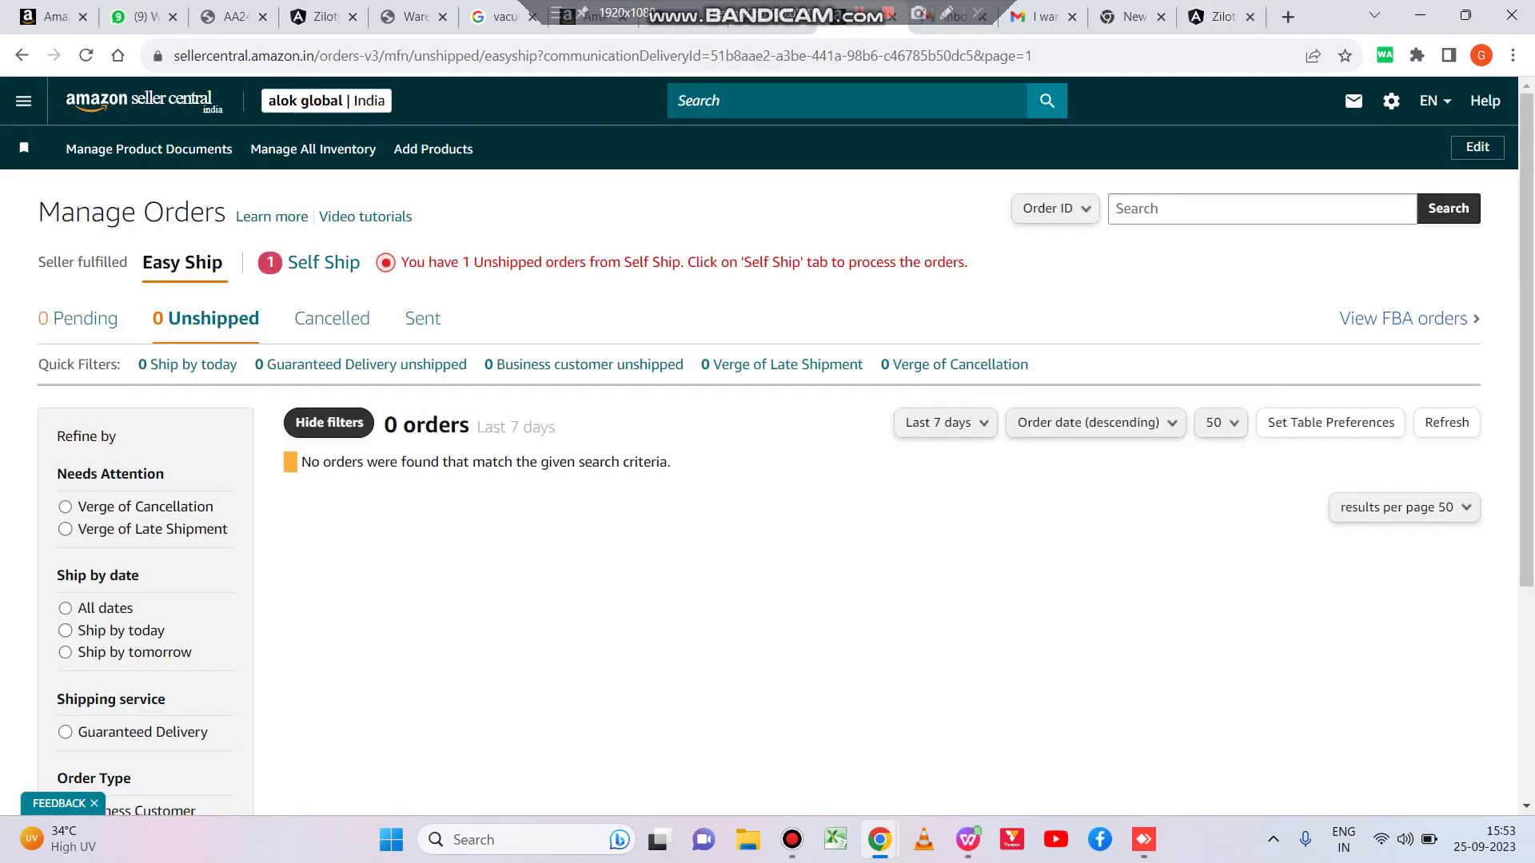
pyautogui.click(324, 263)
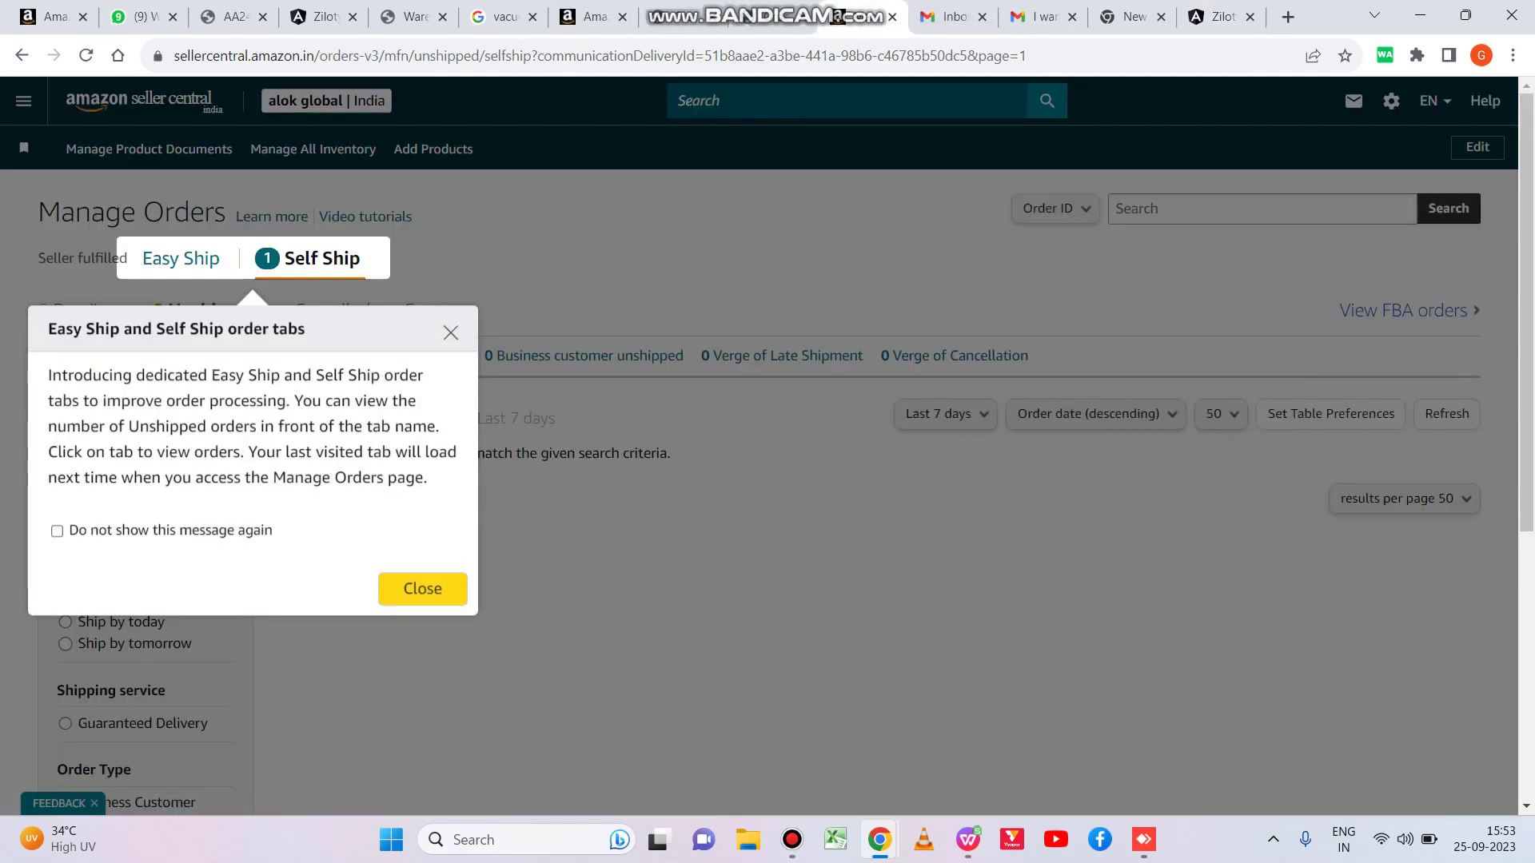
pyautogui.press('Escape')
pyautogui.scroll(-1, 768, 448)
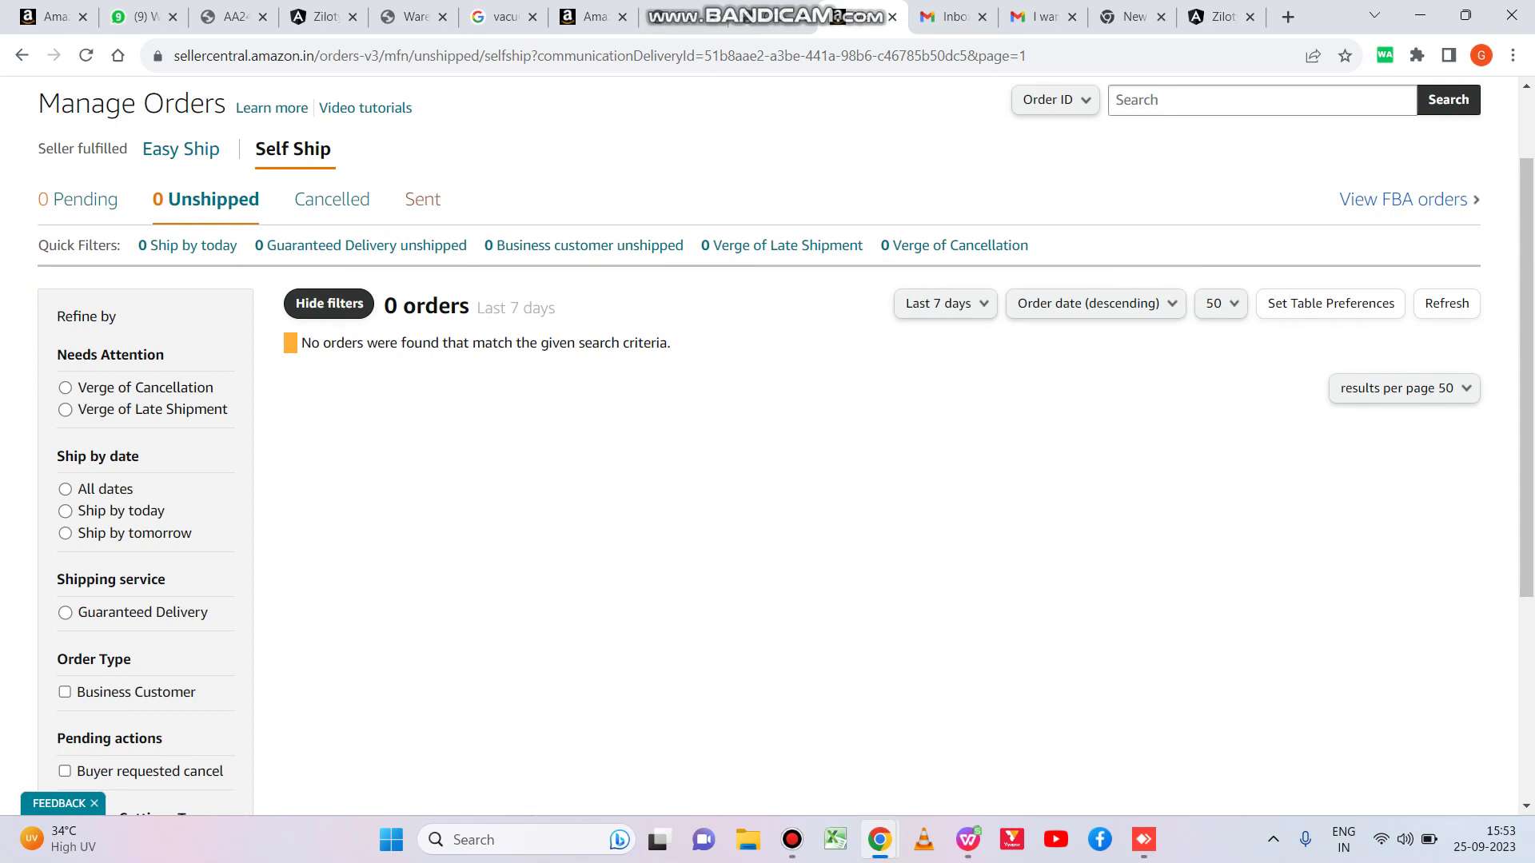
pyautogui.scroll(1, 768, 448)
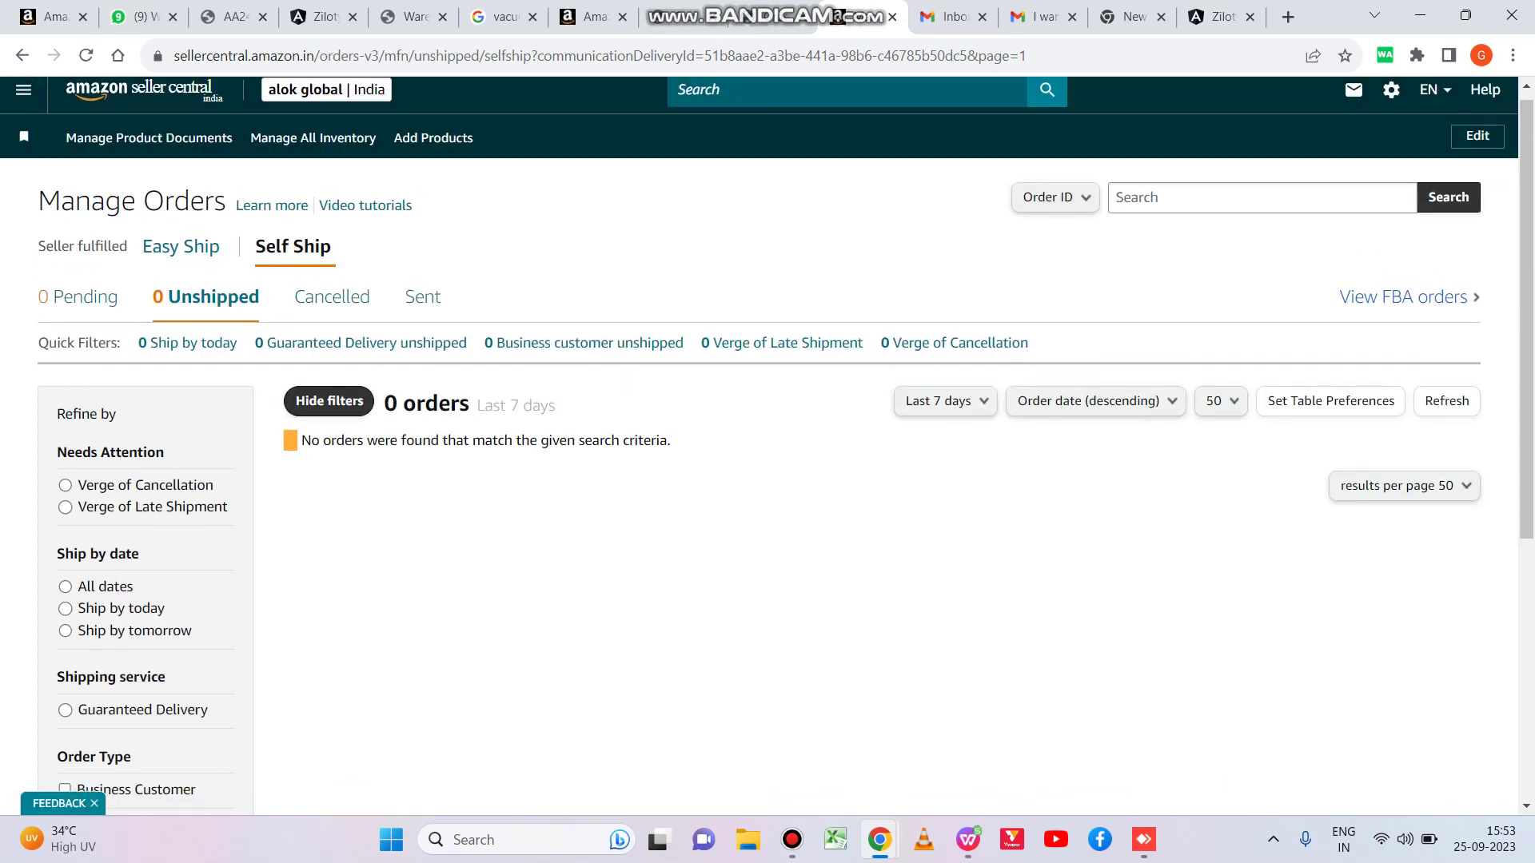
pyautogui.click(86, 55)
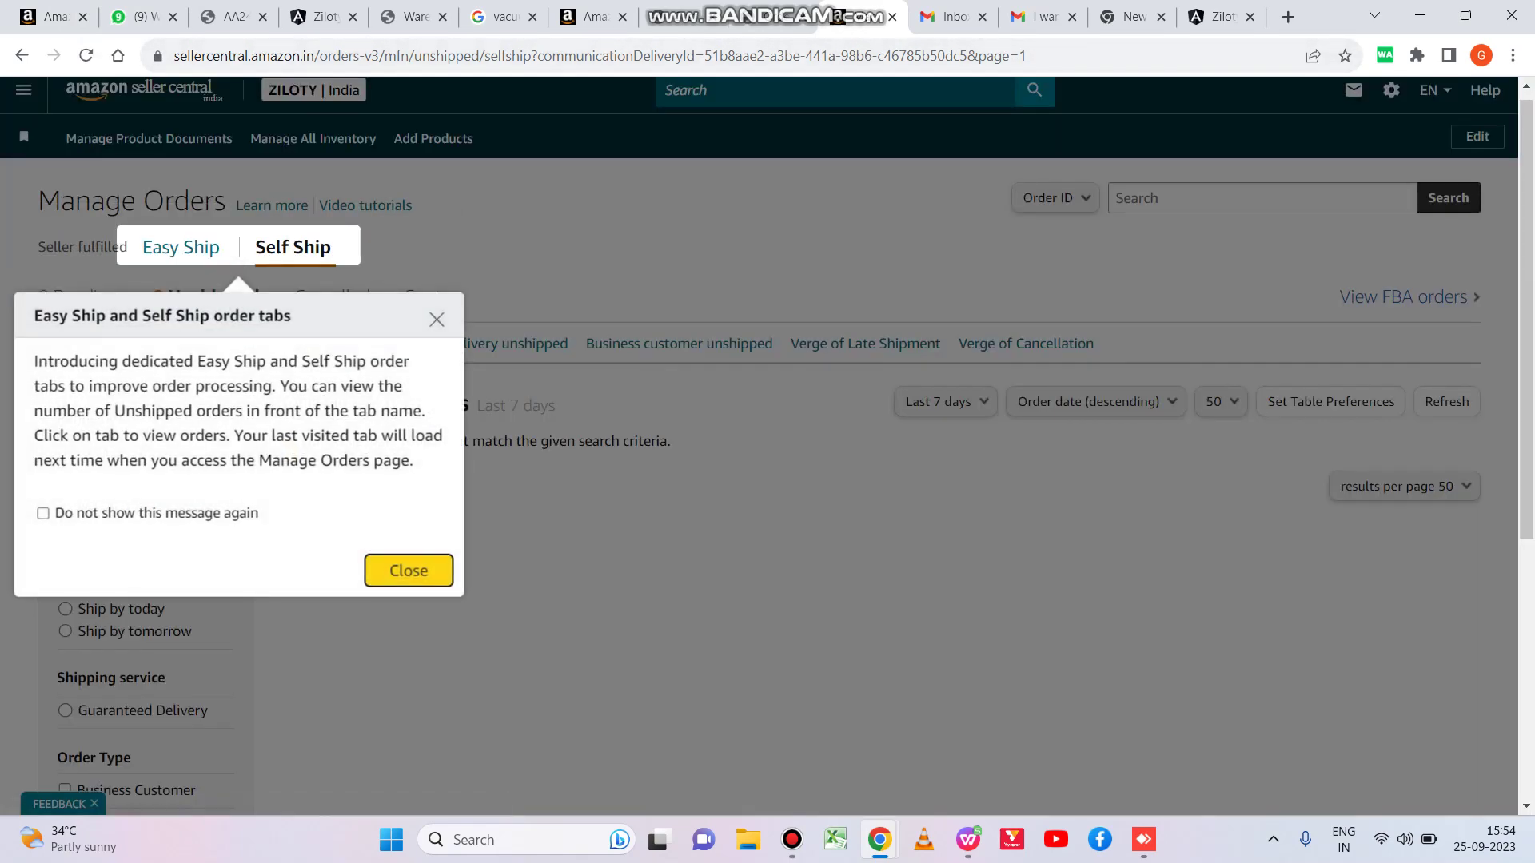
# Step: Choose DV Mart_ from the seller account list, loading more accounts to find it
pyautogui.click(409, 569)
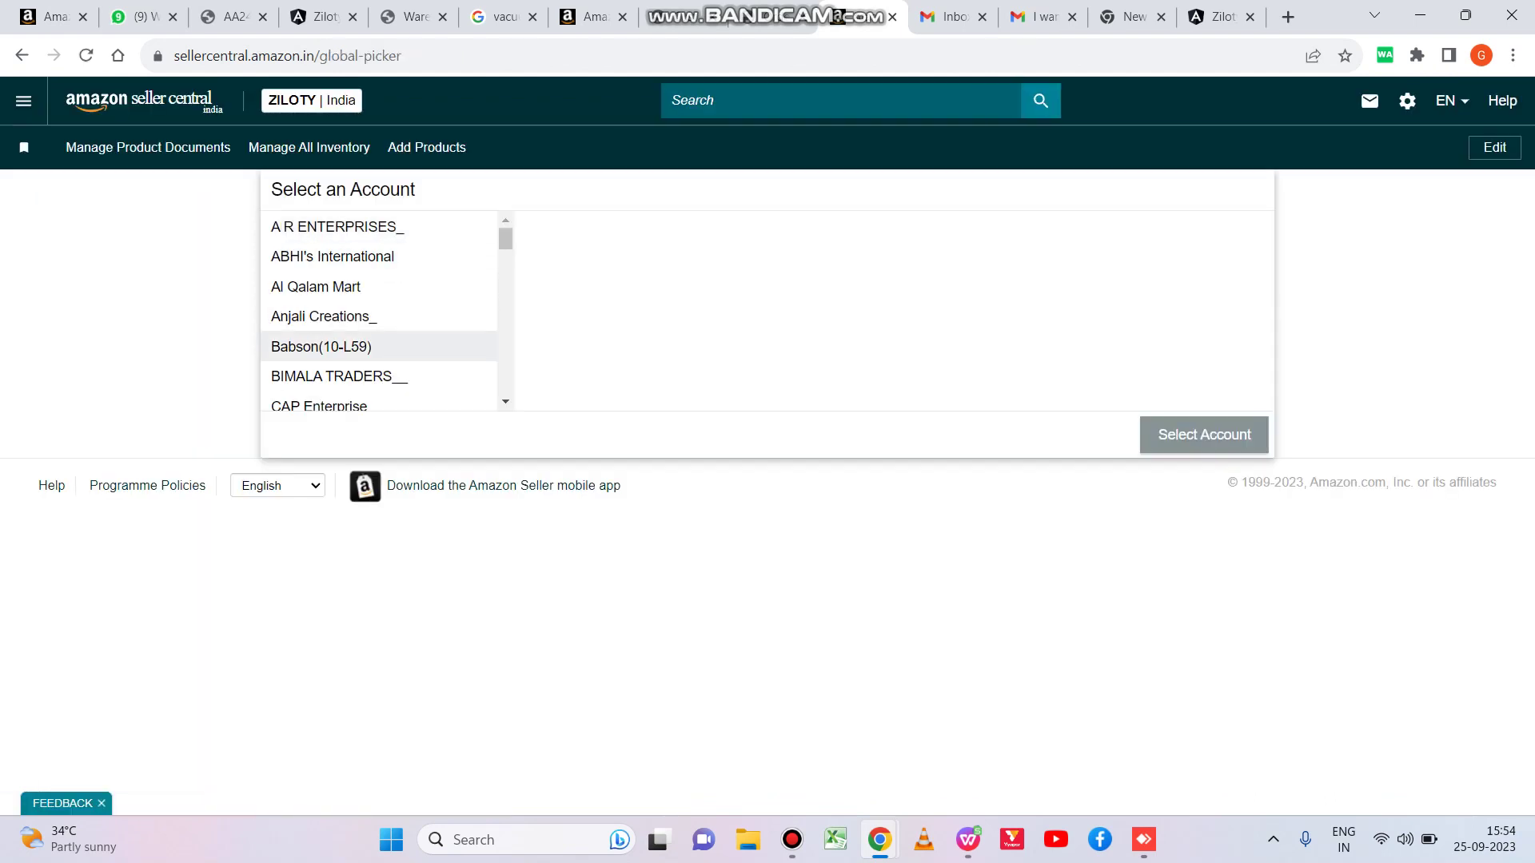
pyautogui.scroll(-5, 375, 344)
pyautogui.scroll(1, 376, 343)
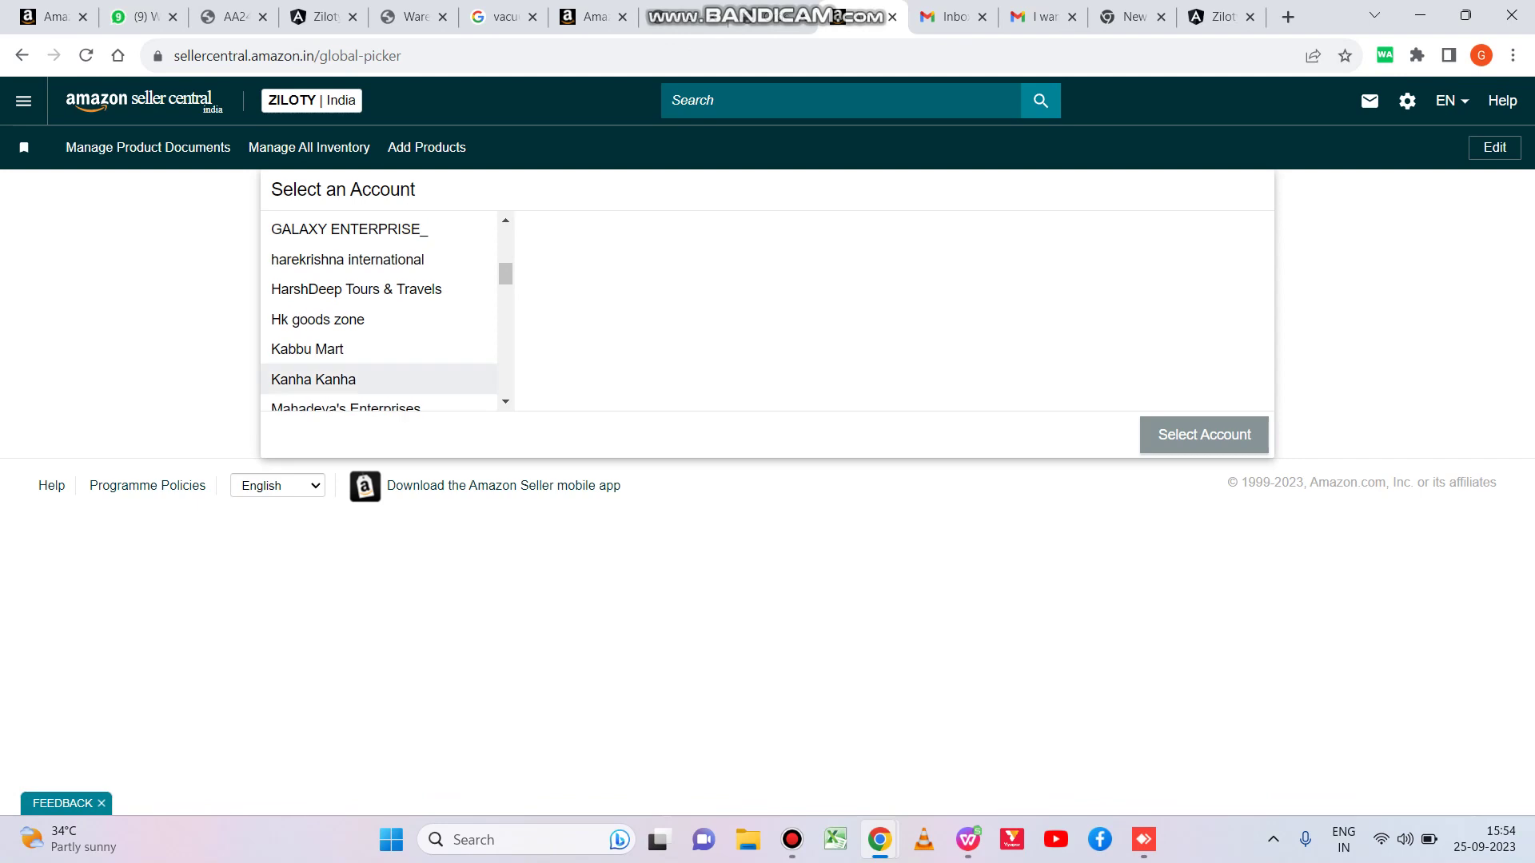
pyautogui.scroll(1, 375, 376)
pyautogui.scroll(-5, 375, 375)
pyautogui.scroll(-6, 376, 364)
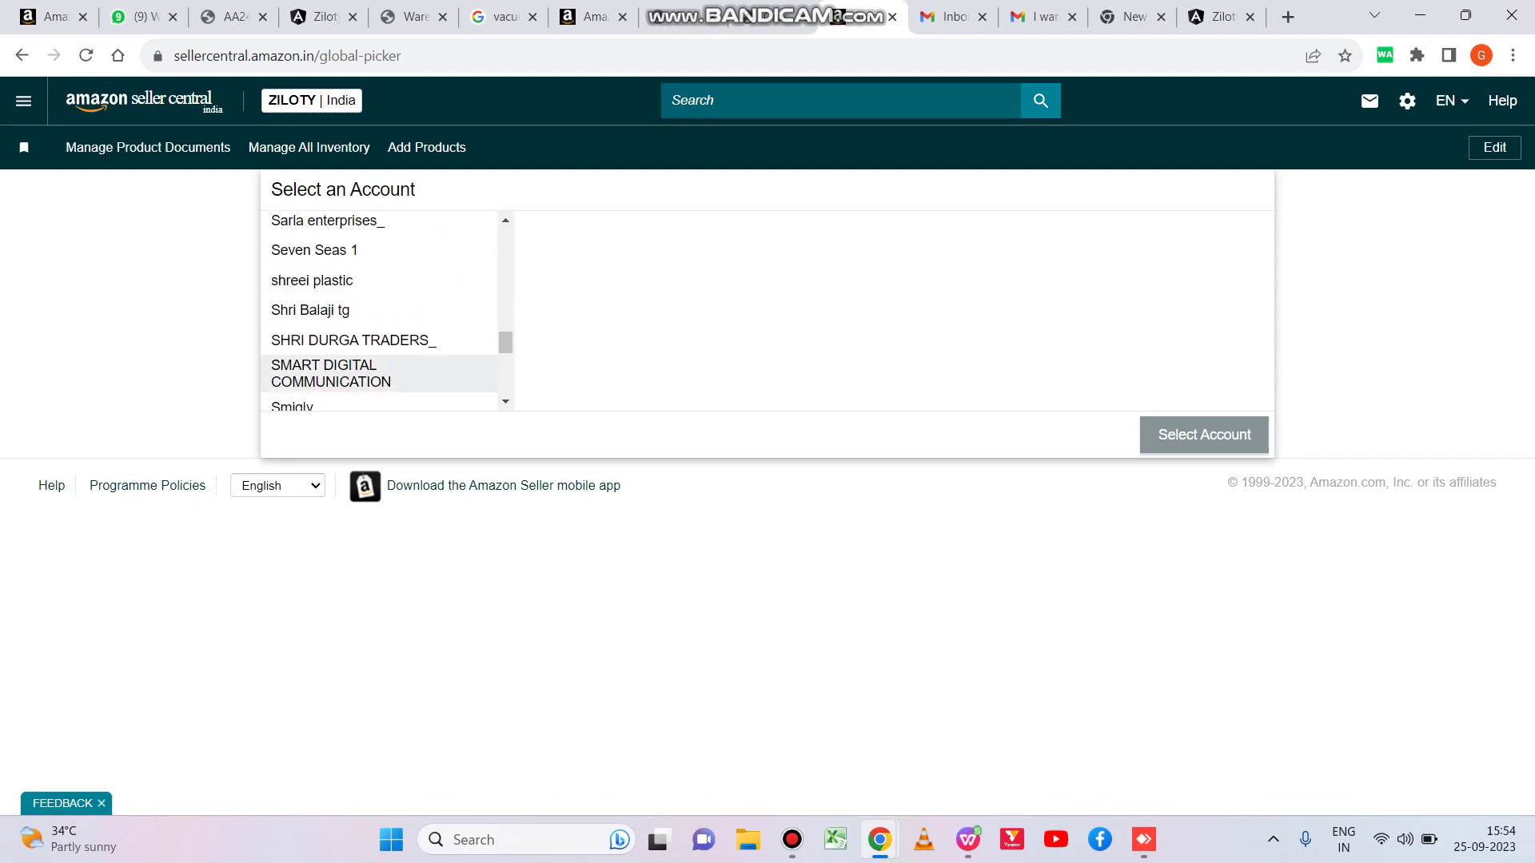
pyautogui.click(379, 394)
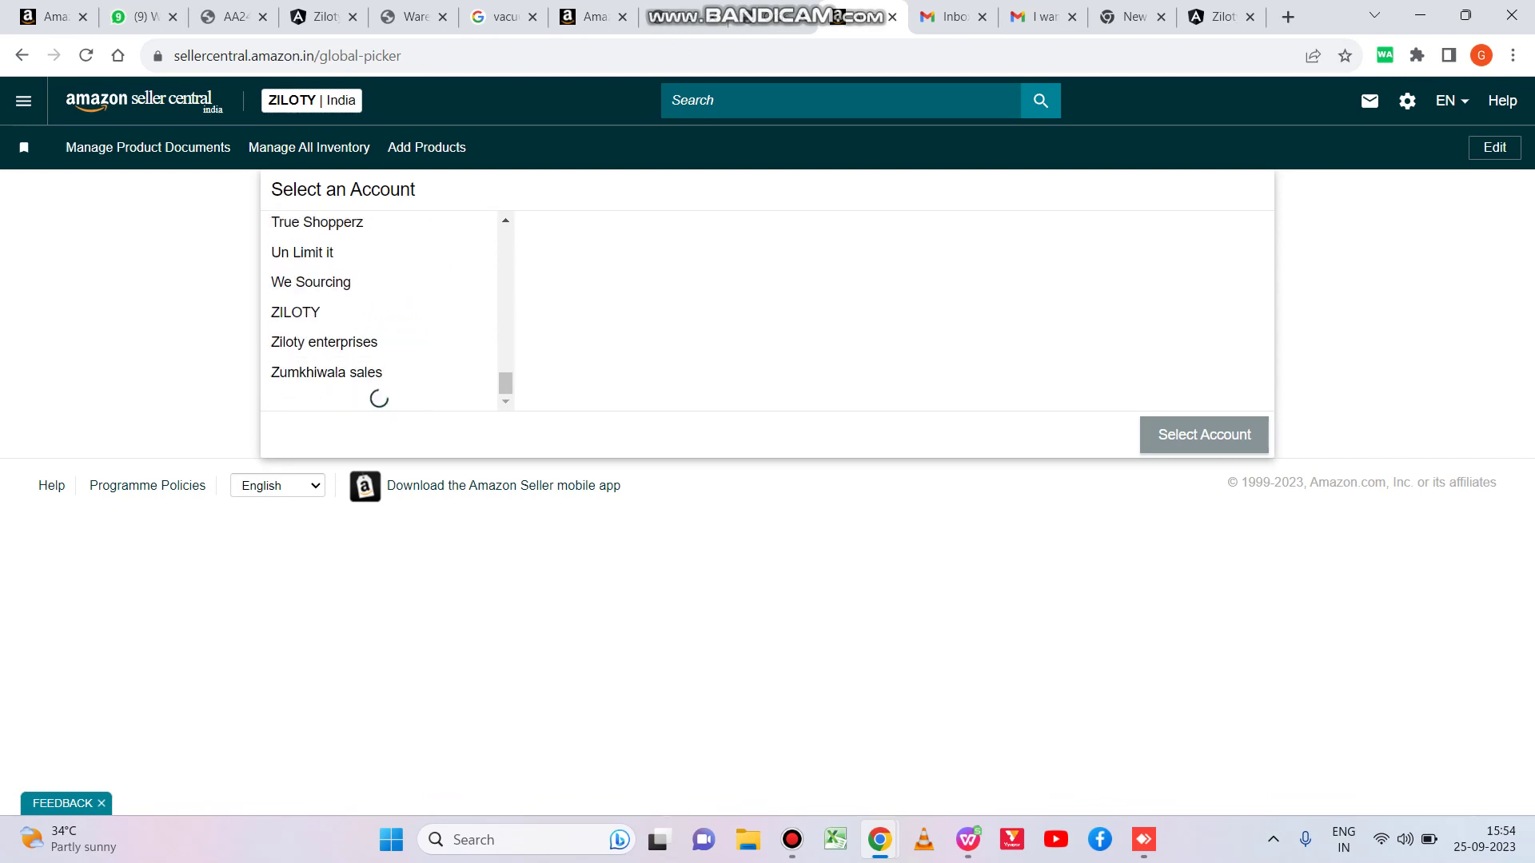
pyautogui.scroll(15, 375, 346)
pyautogui.scroll(-4, 376, 346)
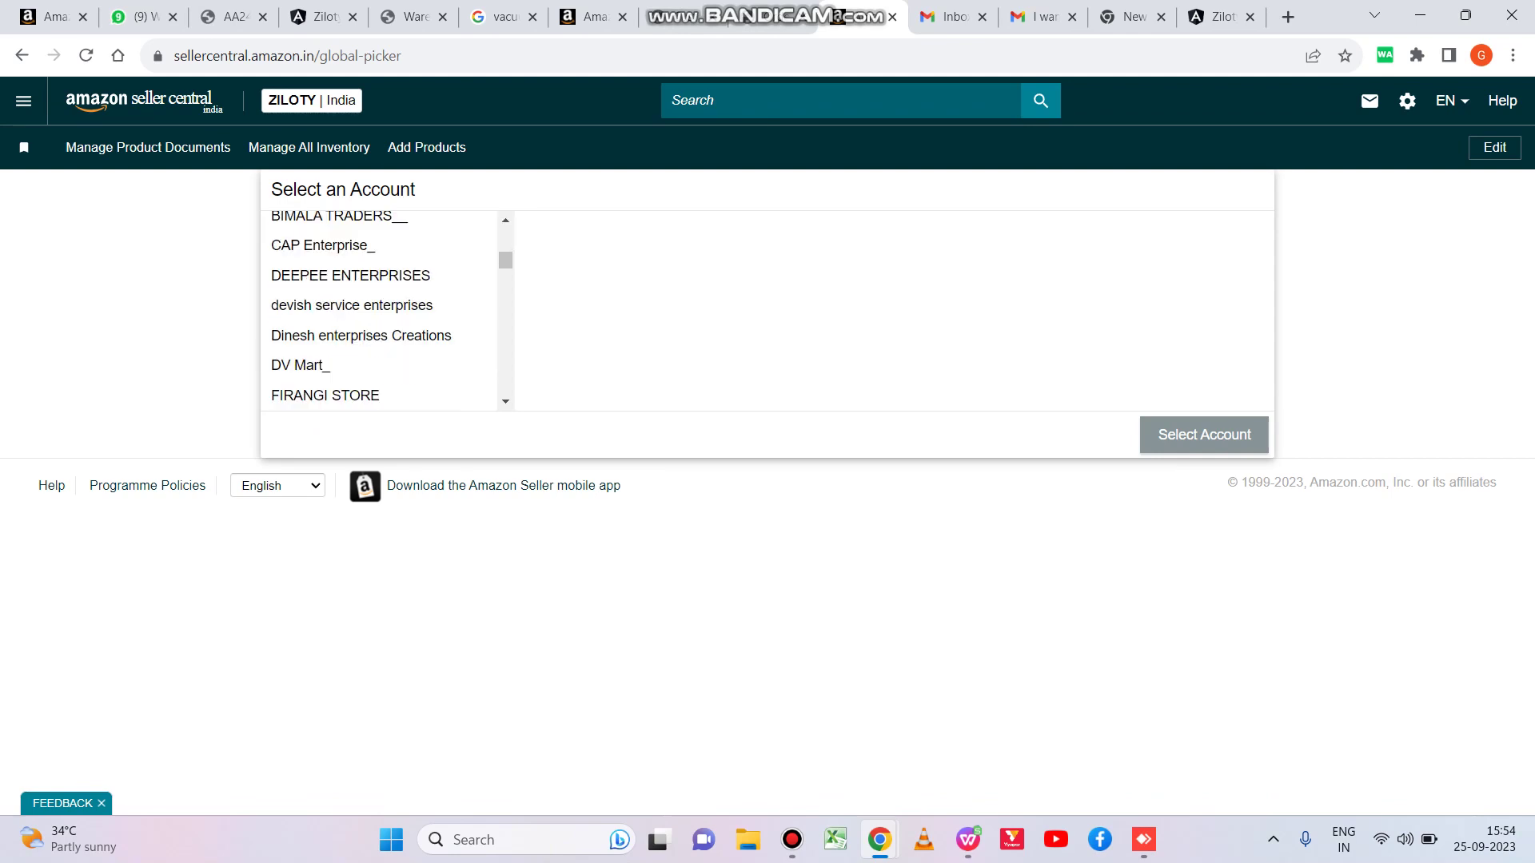
pyautogui.click(376, 364)
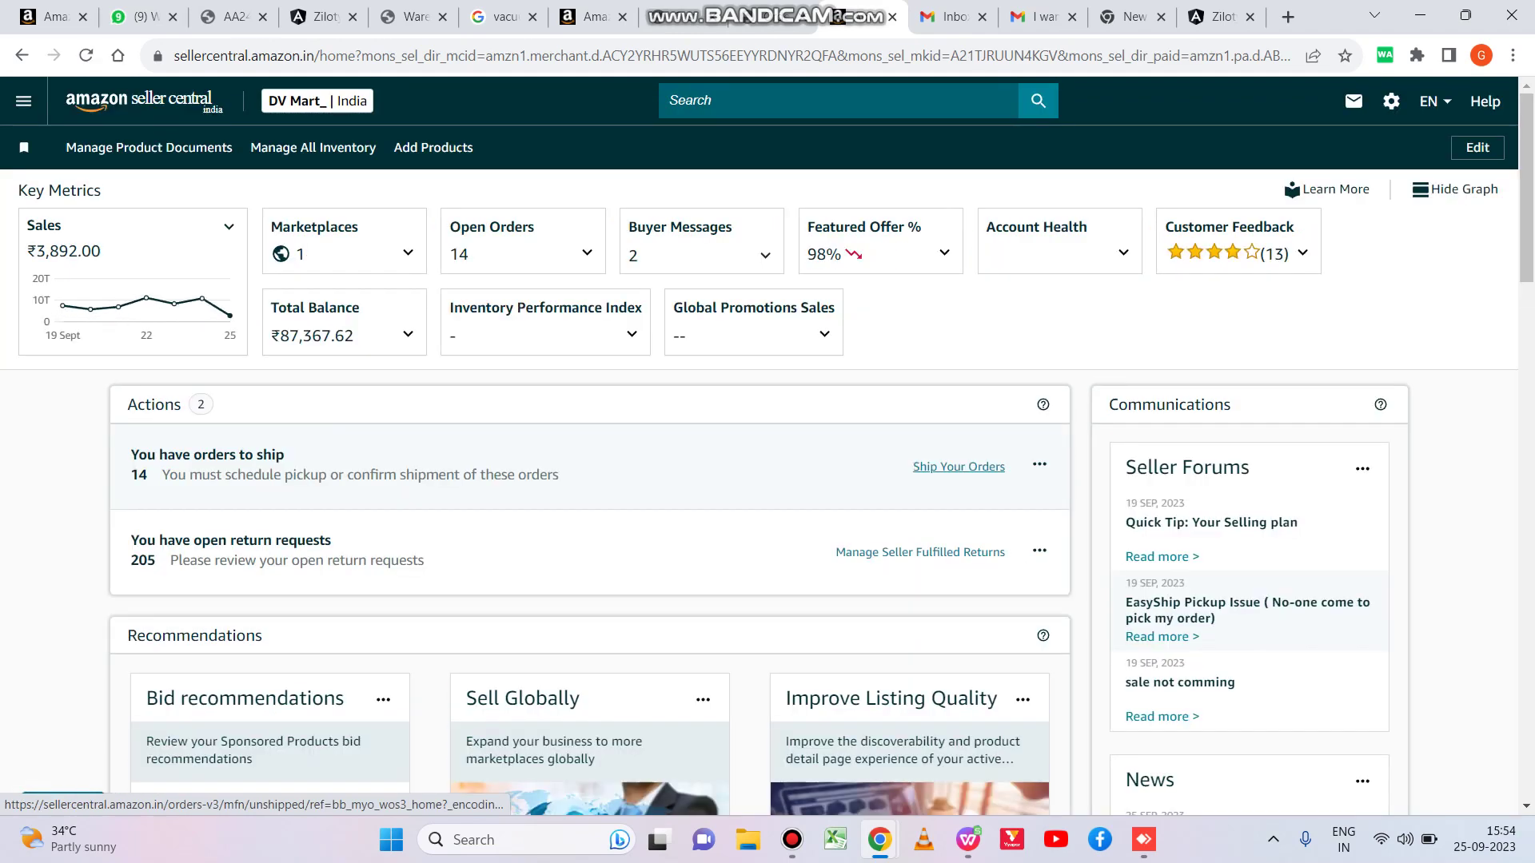
# Step: Open the Transparent_Adhesive_Glue order from the orders waiting to ship
pyautogui.click(958, 466)
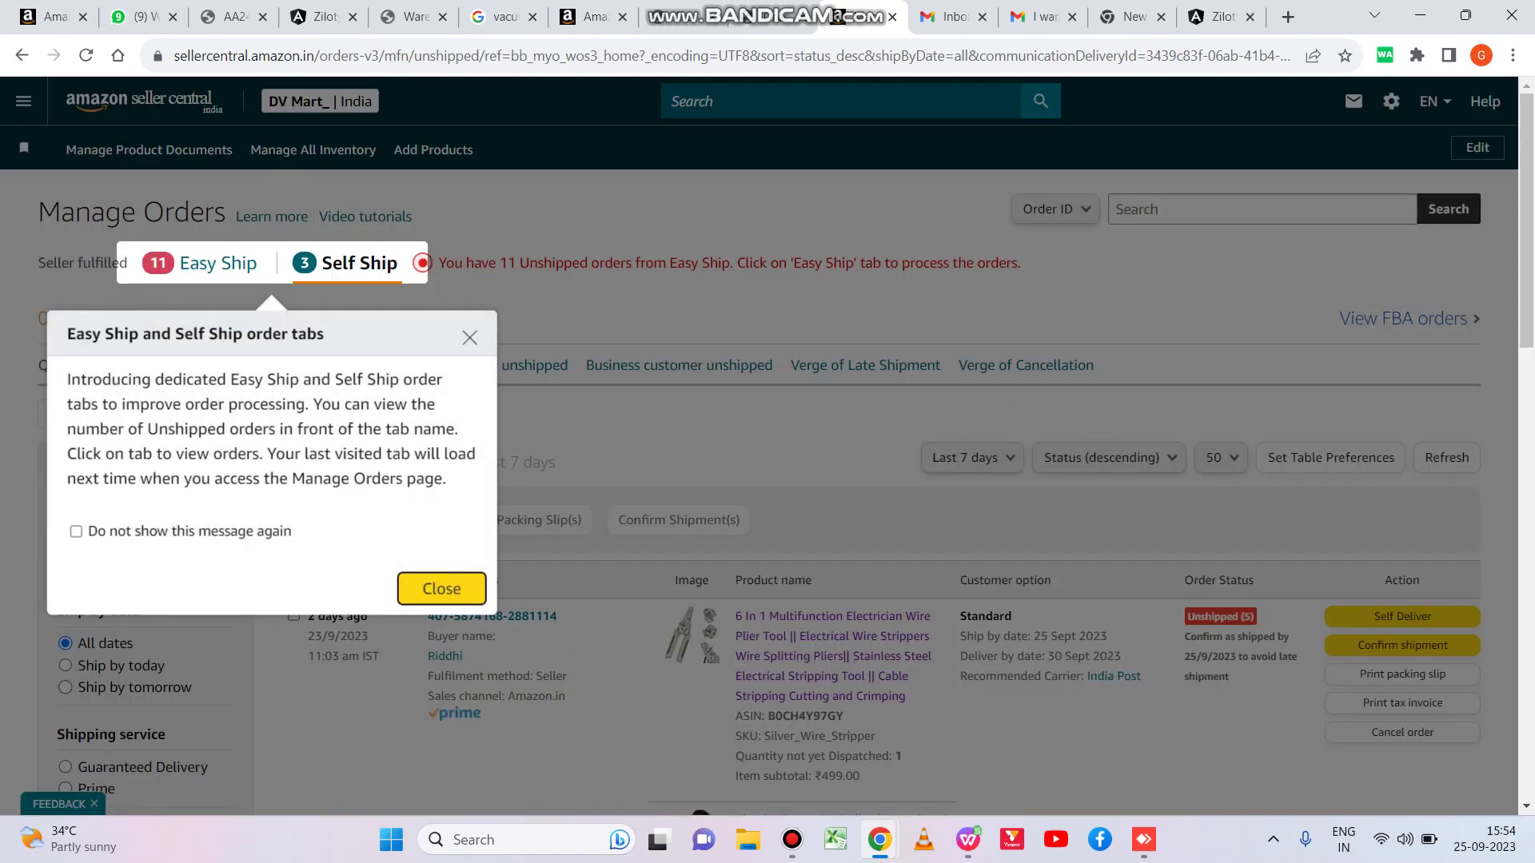
pyautogui.click(439, 588)
pyautogui.scroll(-3, 767, 448)
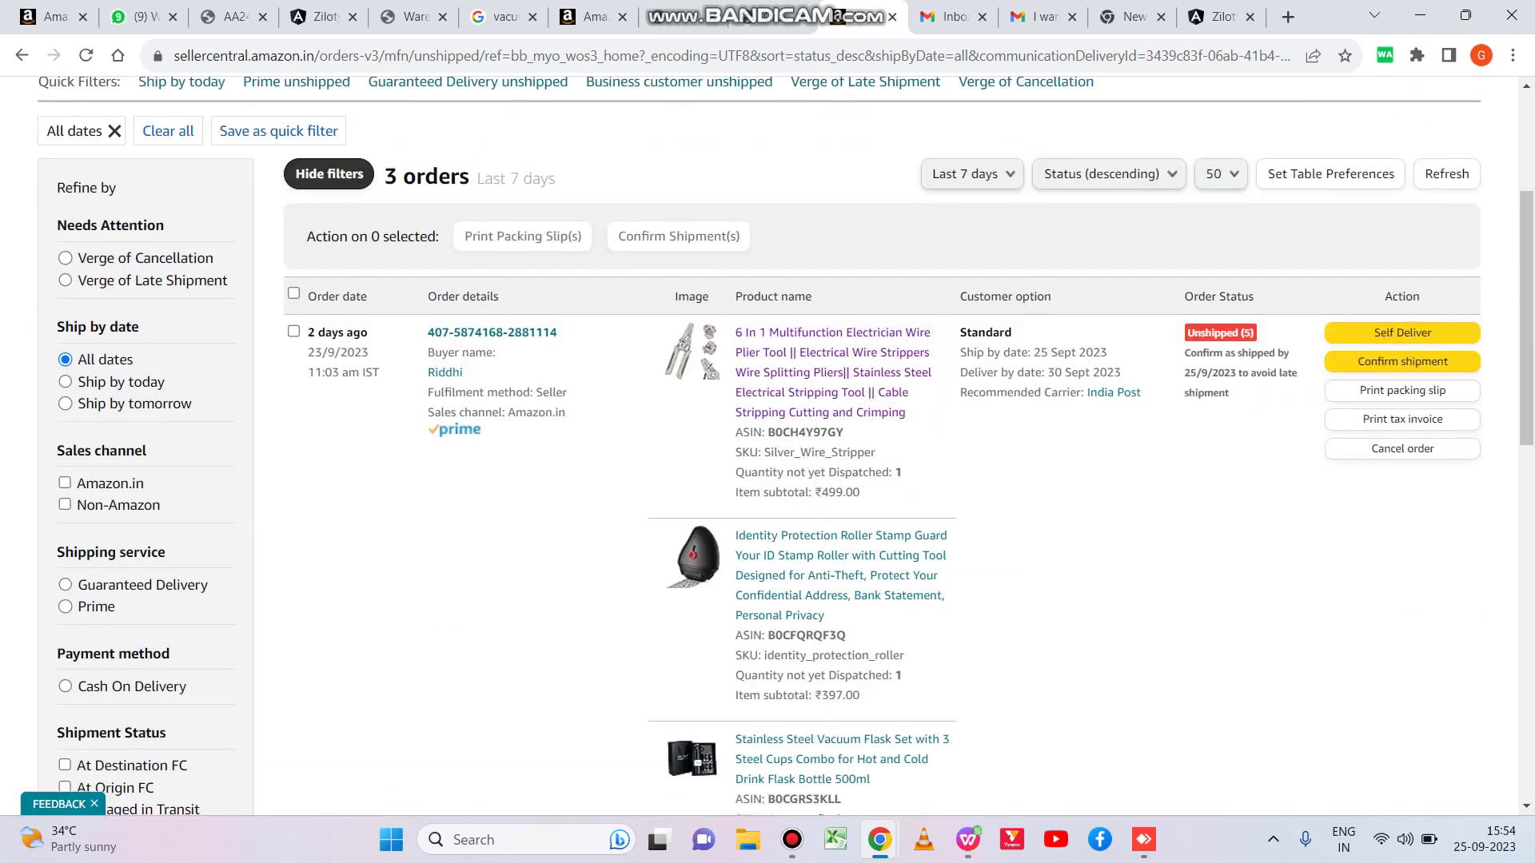
pyautogui.scroll(-12, 768, 447)
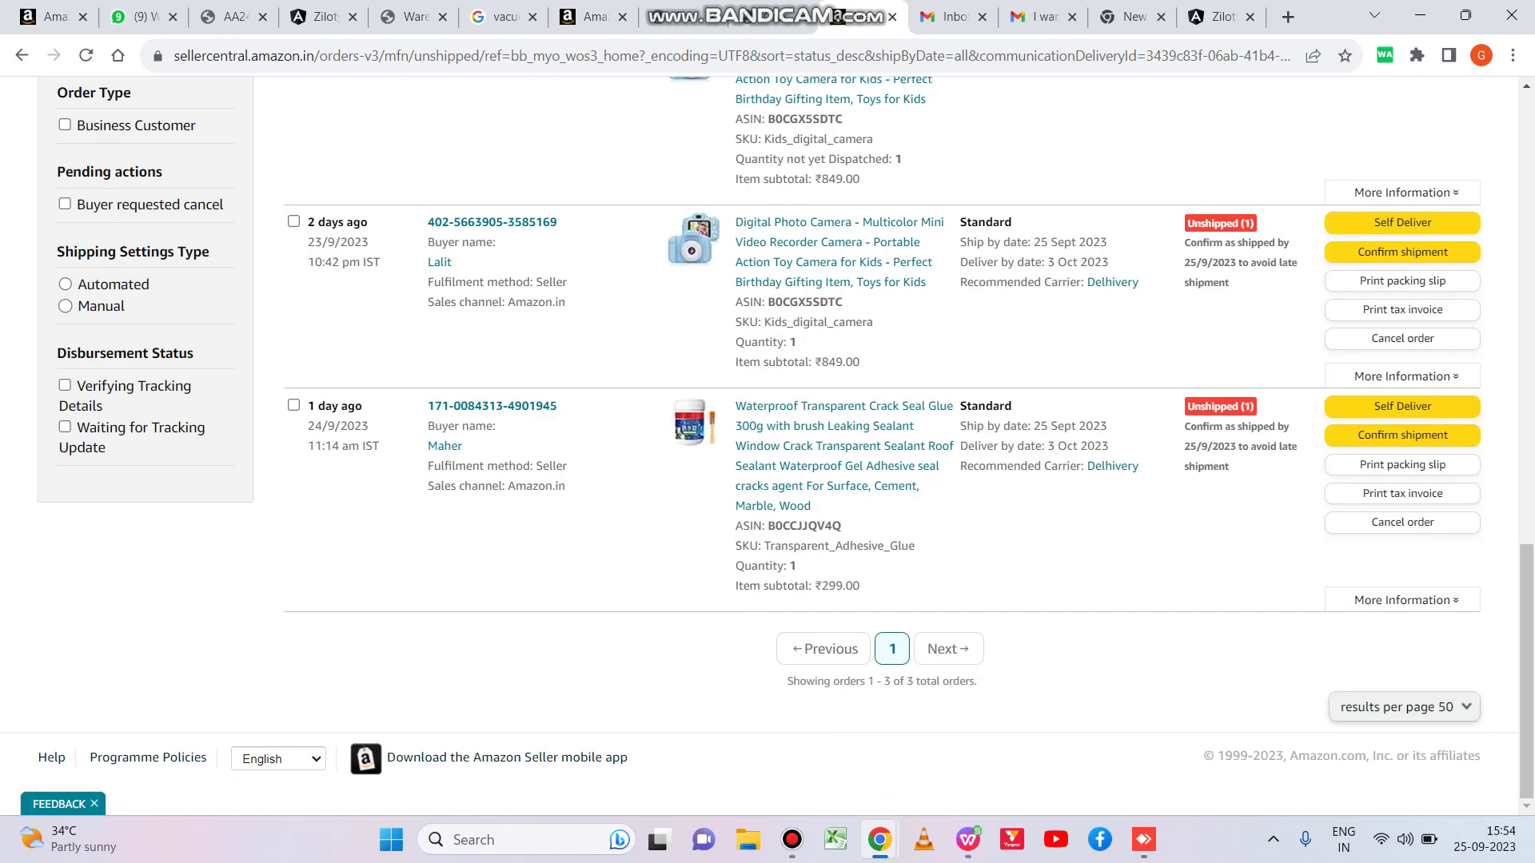
pyautogui.click(492, 526)
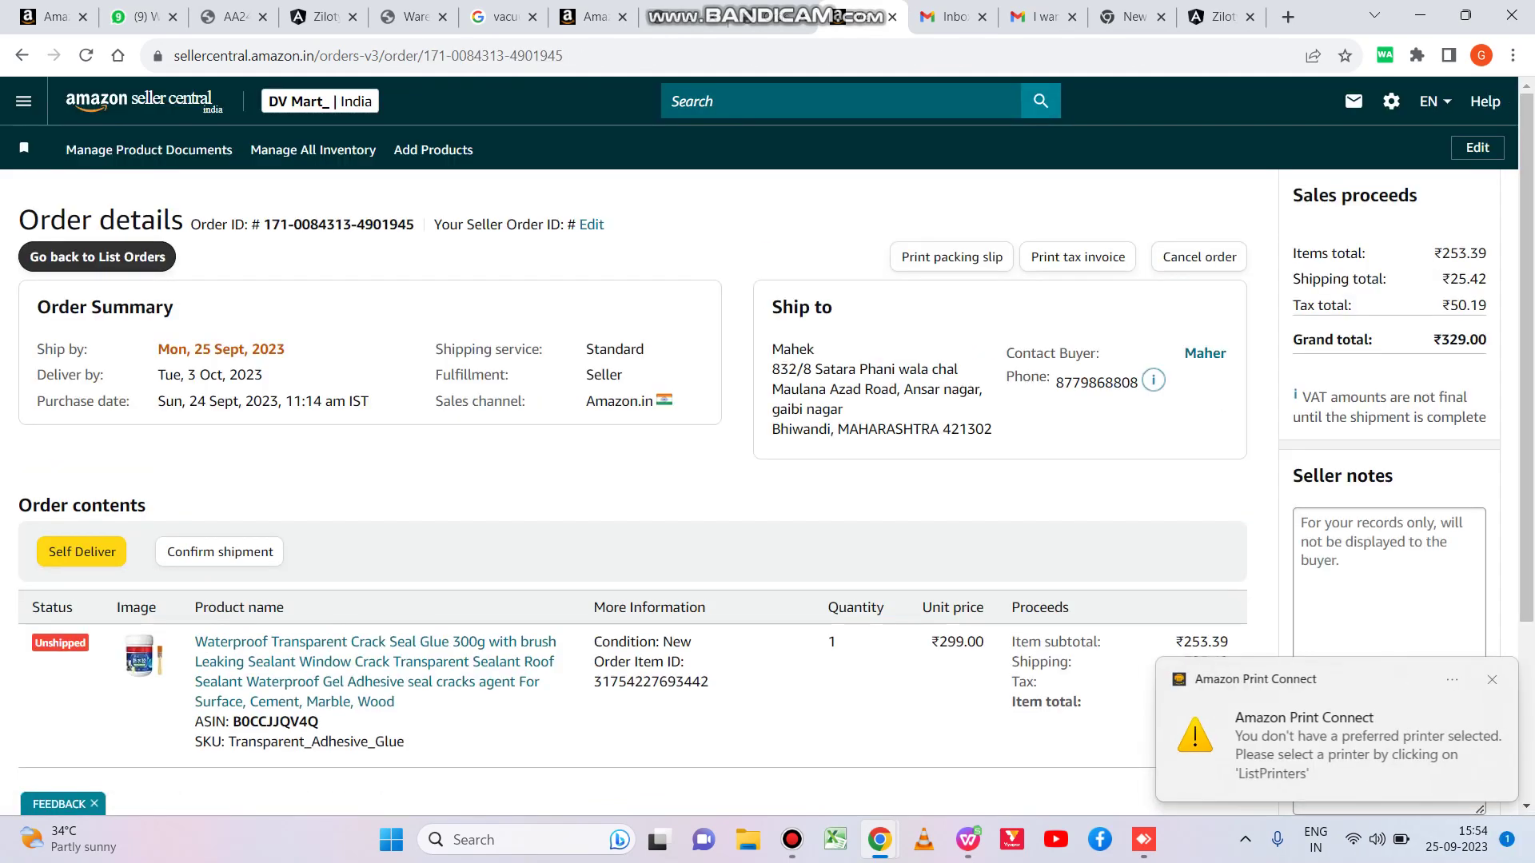
# Step: Save that order's packing slip as a PDF and return to the Ziloty form
pyautogui.click(951, 257)
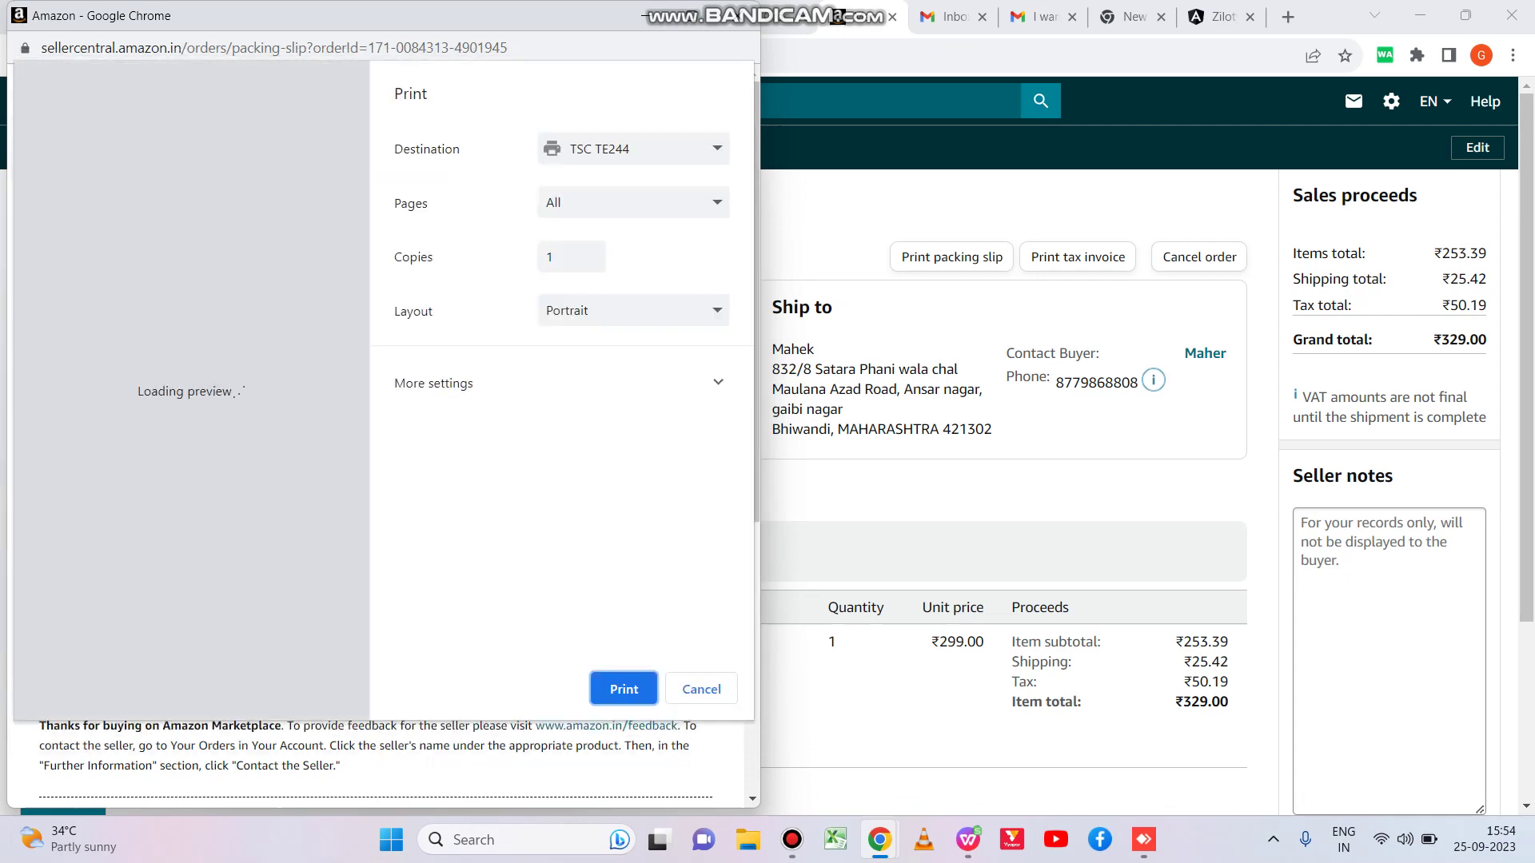
pyautogui.click(634, 148)
pyautogui.click(591, 192)
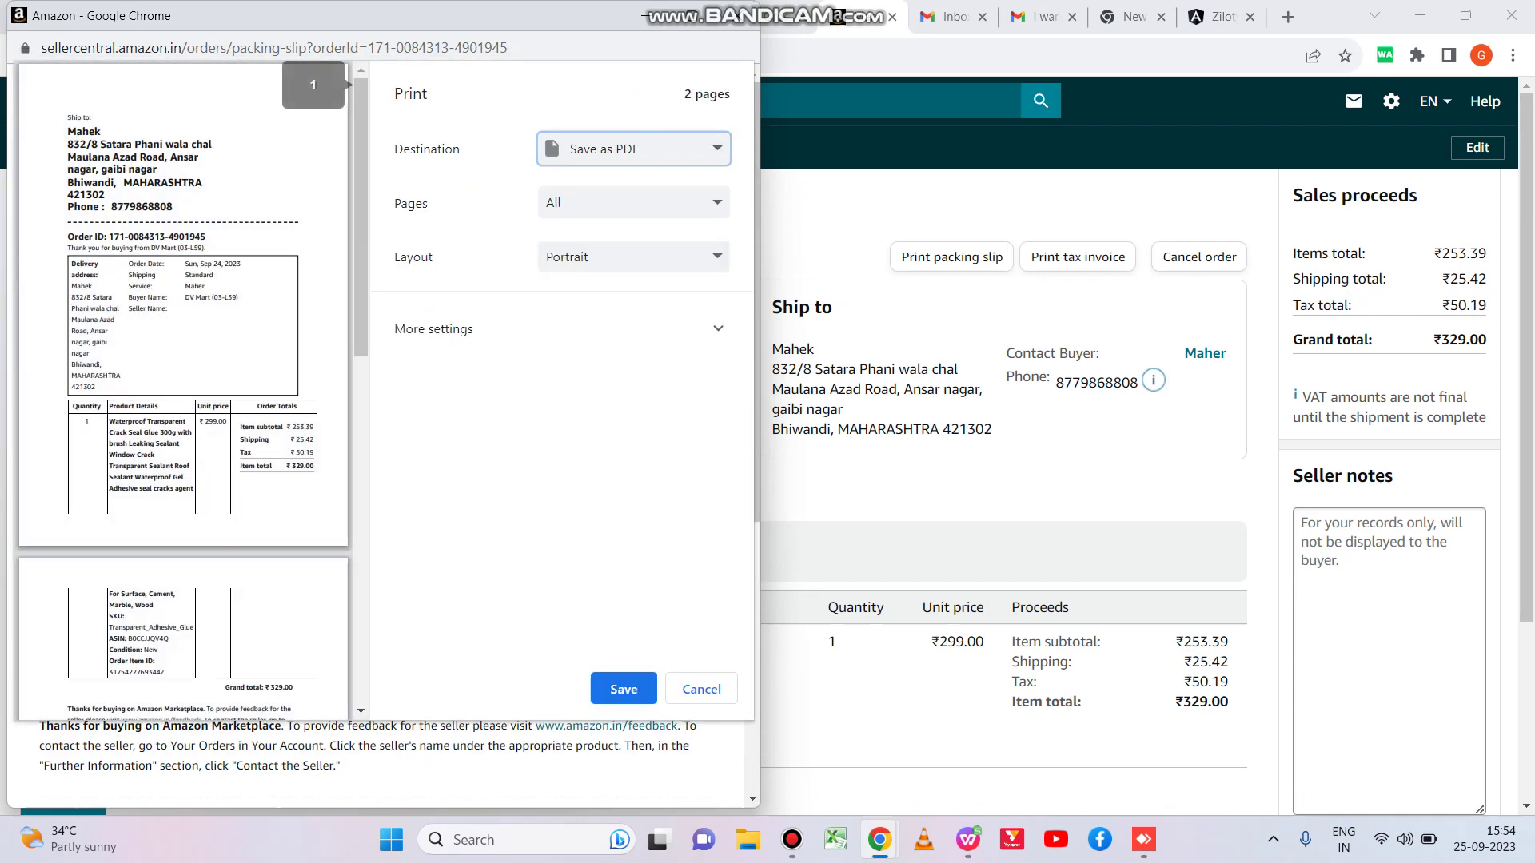
pyautogui.click(623, 689)
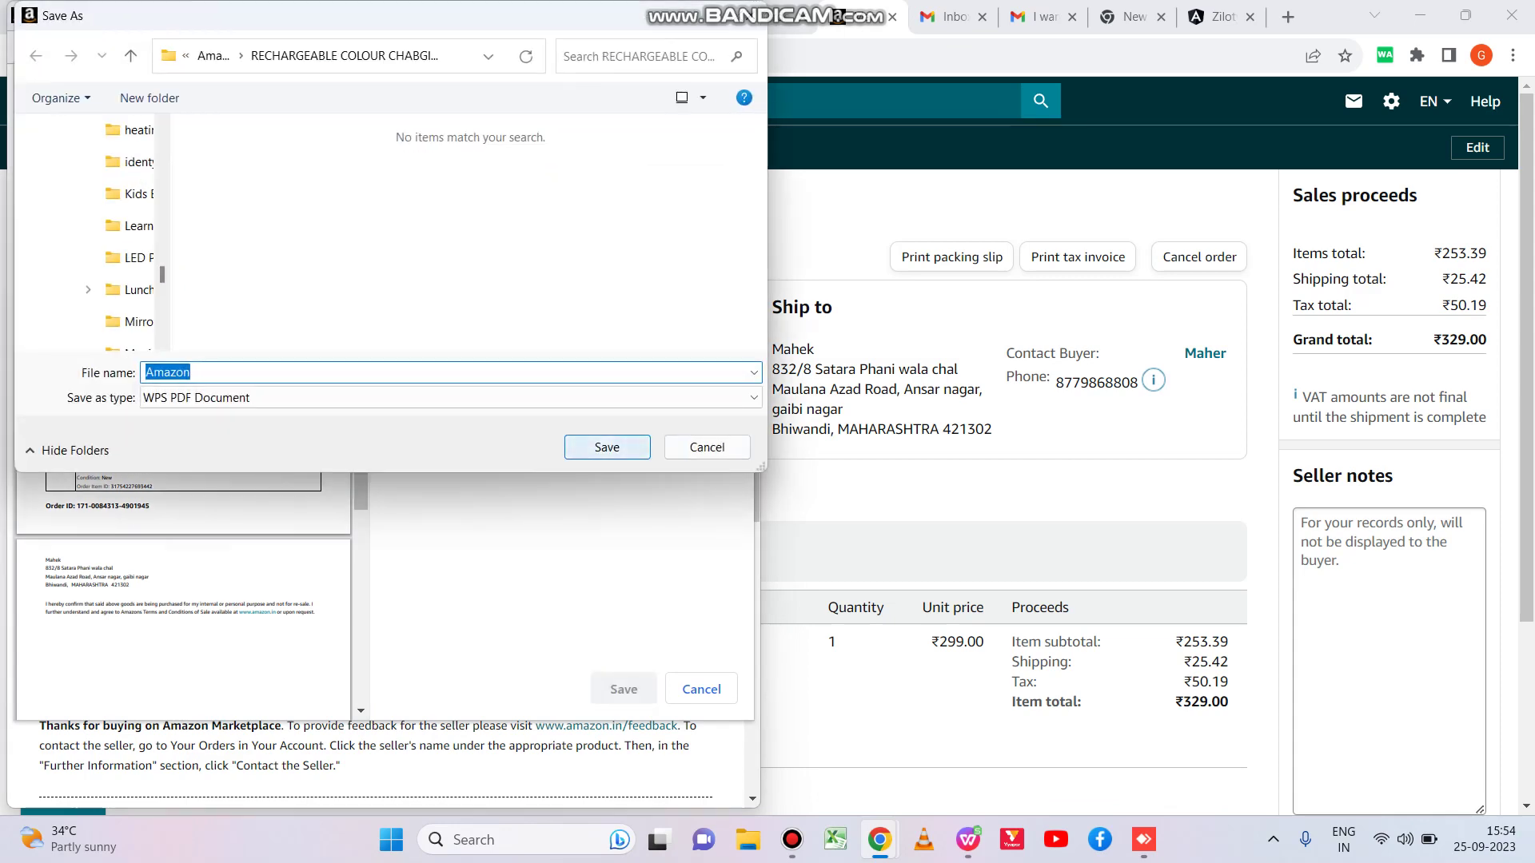
pyautogui.press('Return')
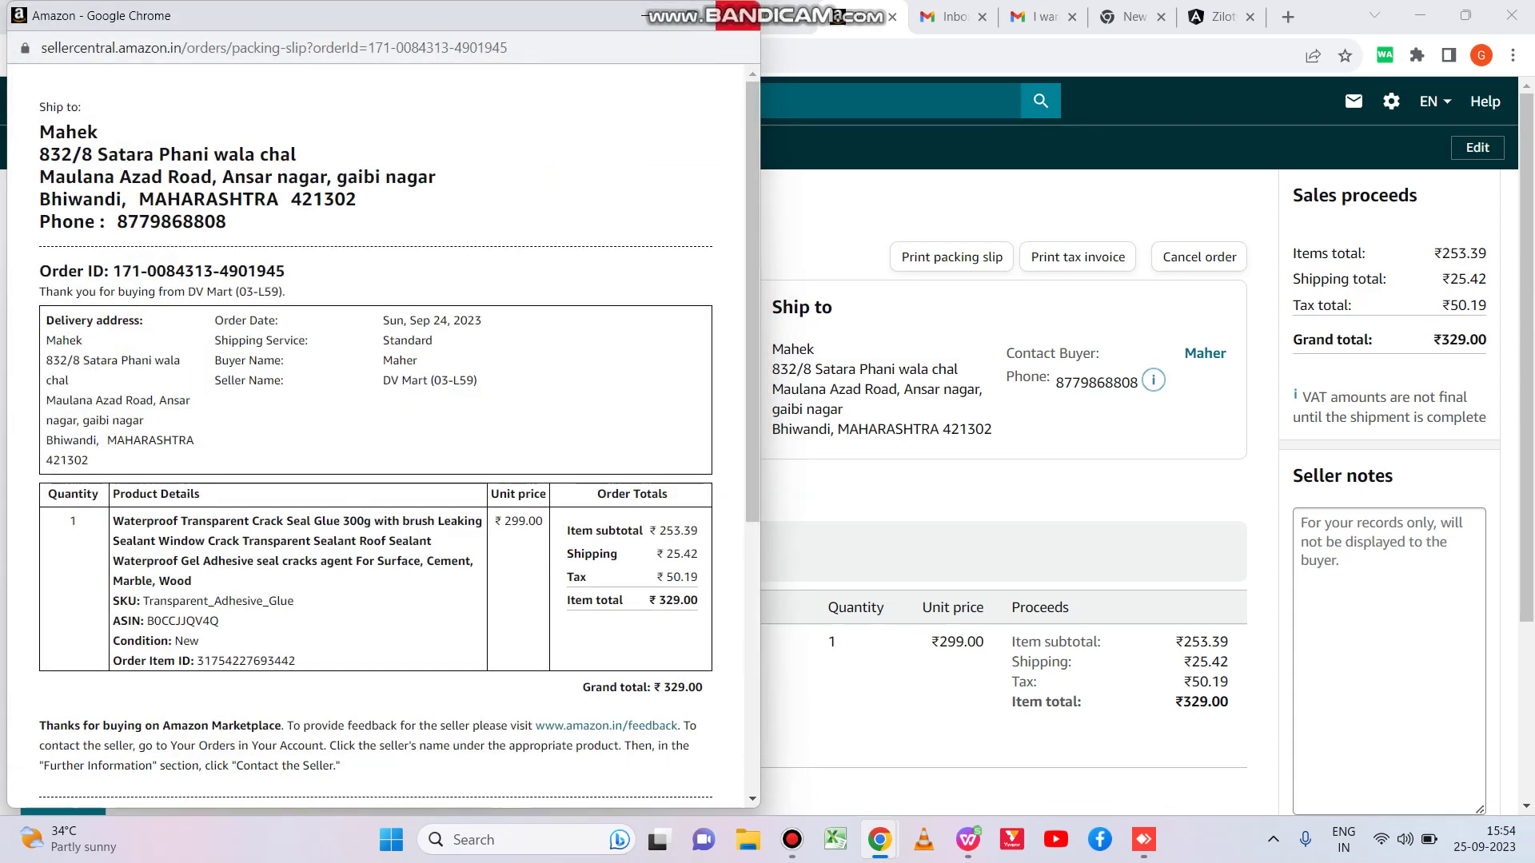
pyautogui.click(742, 15)
pyautogui.click(1218, 16)
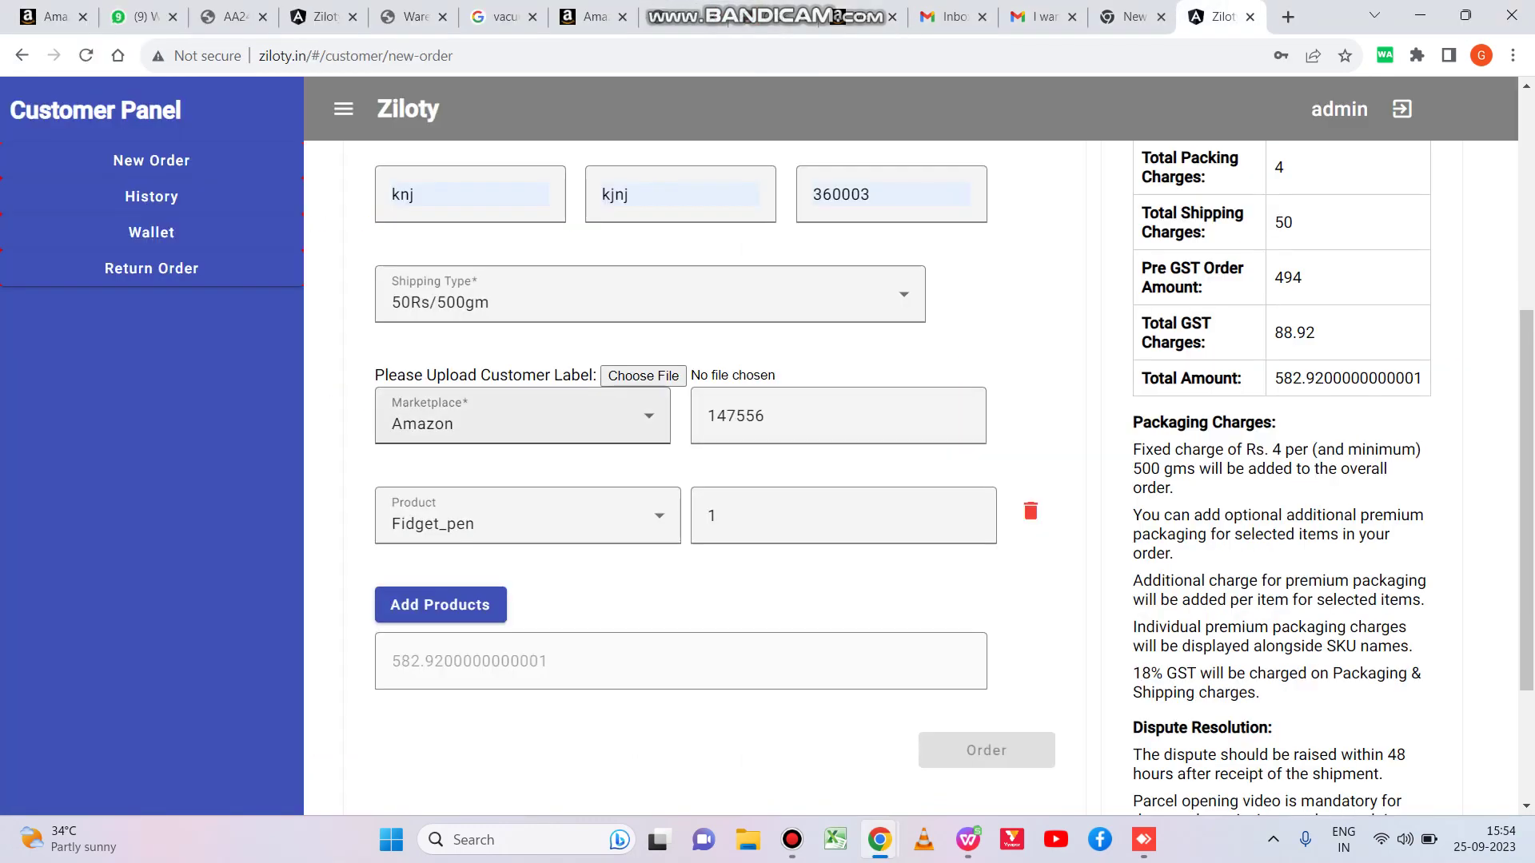
# Step: Attach invoice (1).pdf from Downloads as the customer label and place the order
pyautogui.click(644, 376)
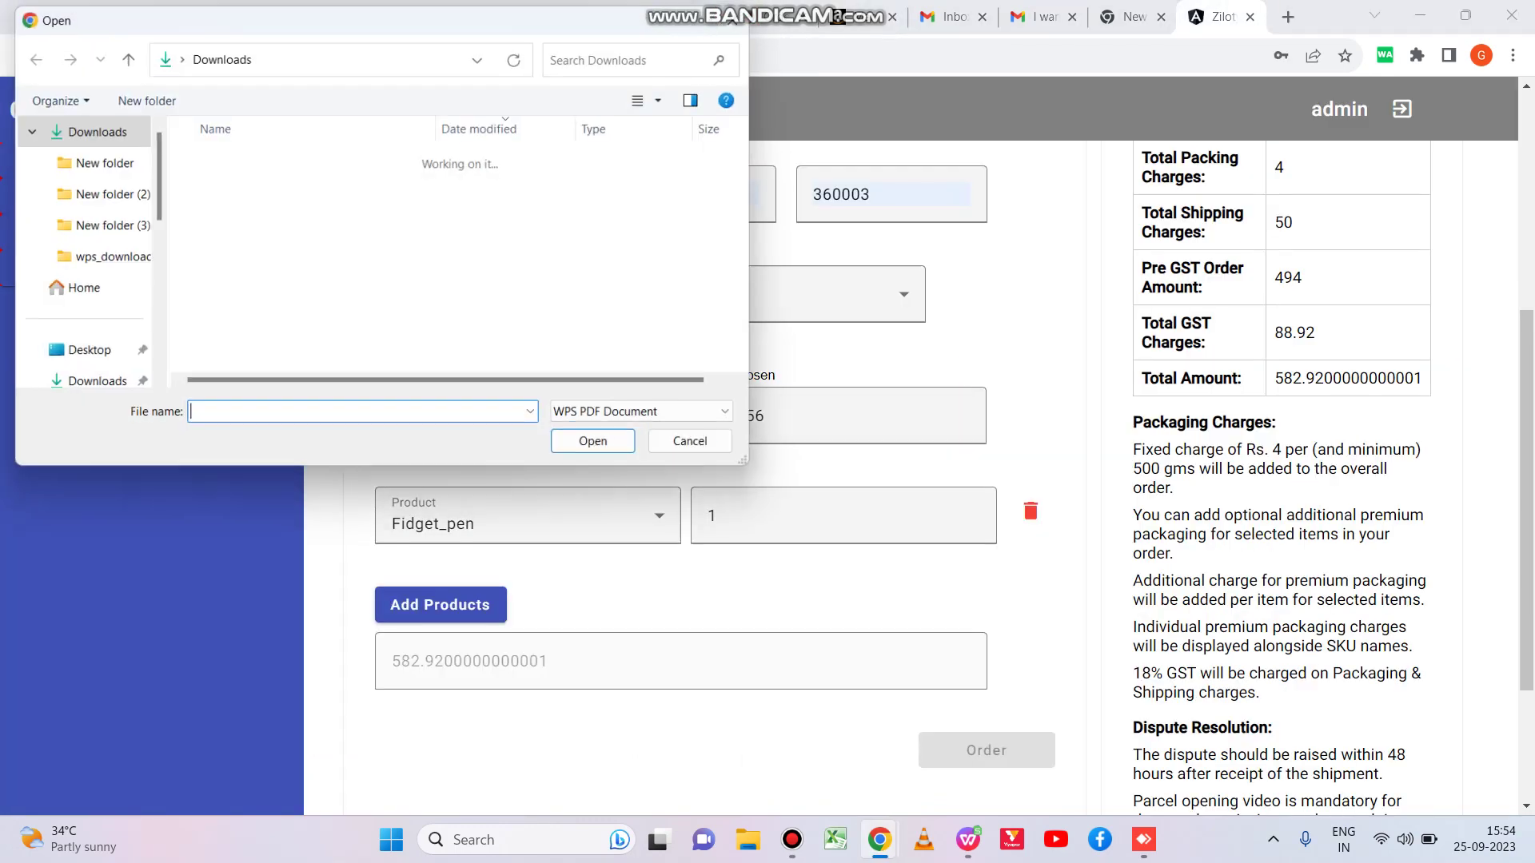
pyautogui.click(232, 183)
pyautogui.press('Return')
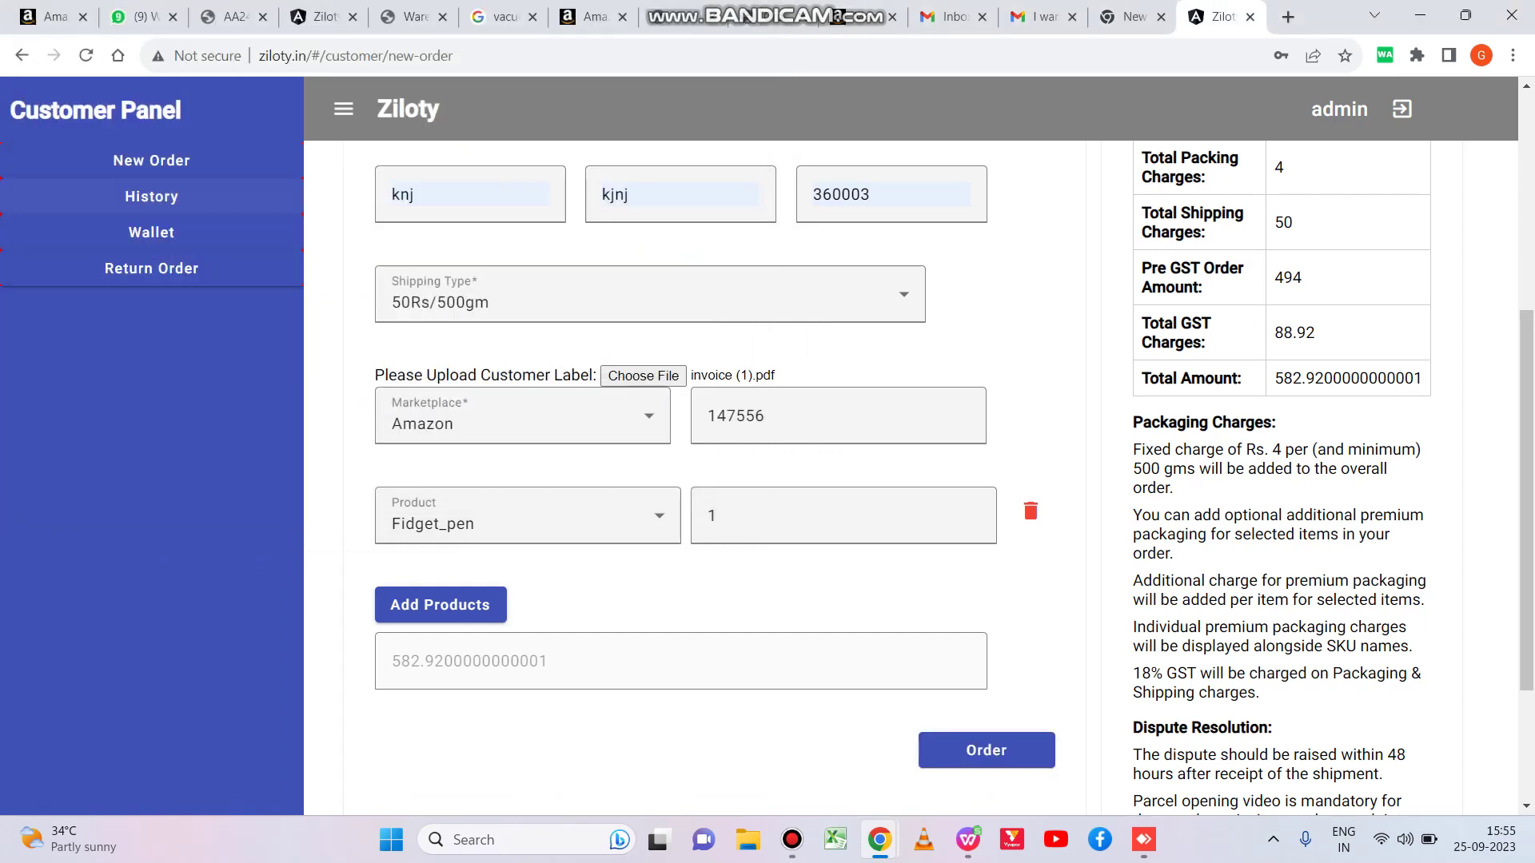
pyautogui.scroll(-2, 715, 448)
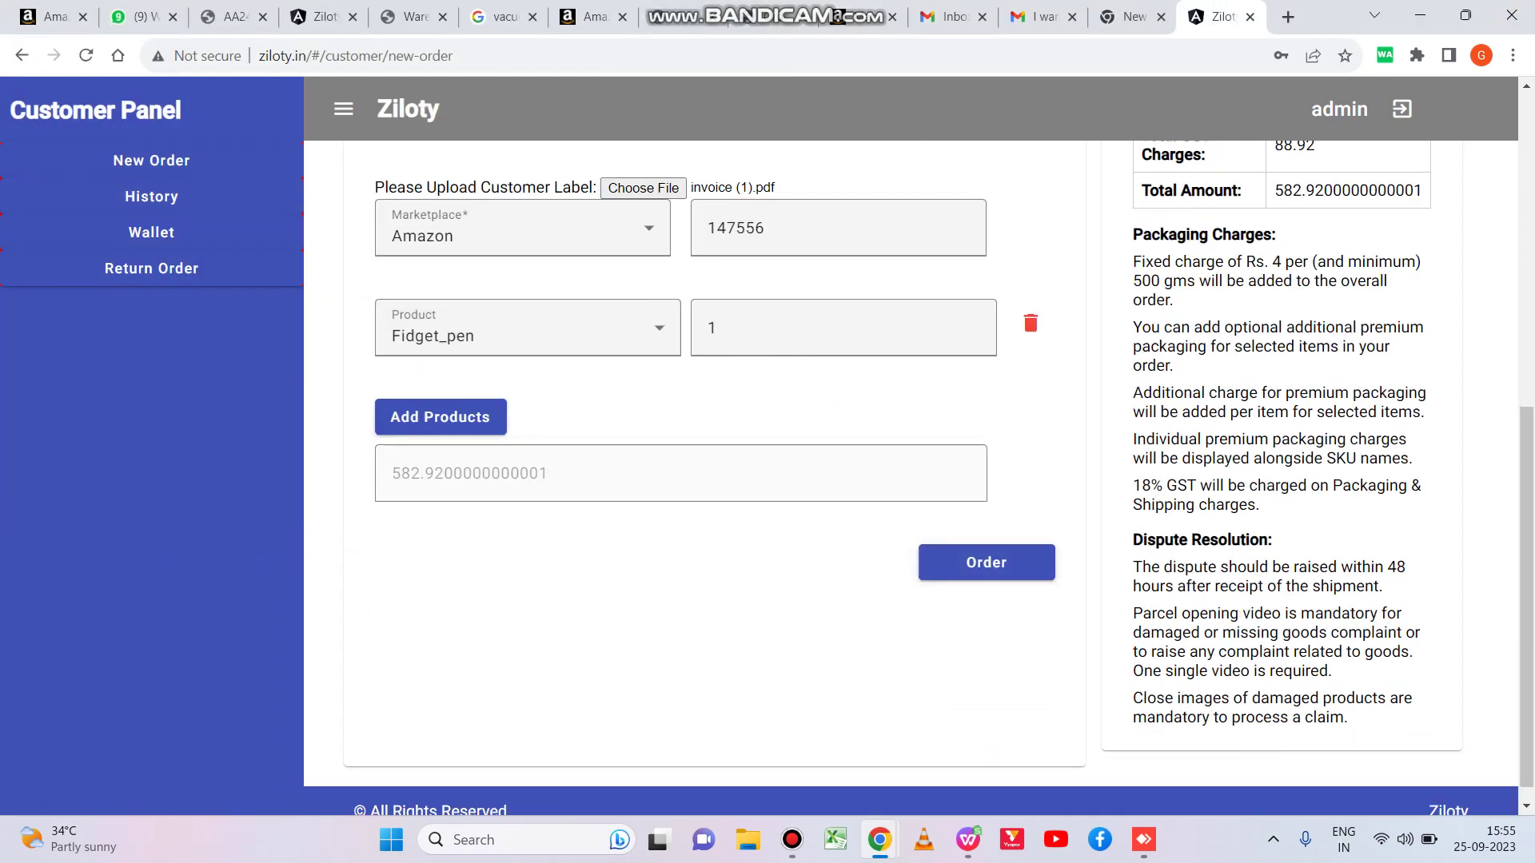
pyautogui.click(987, 562)
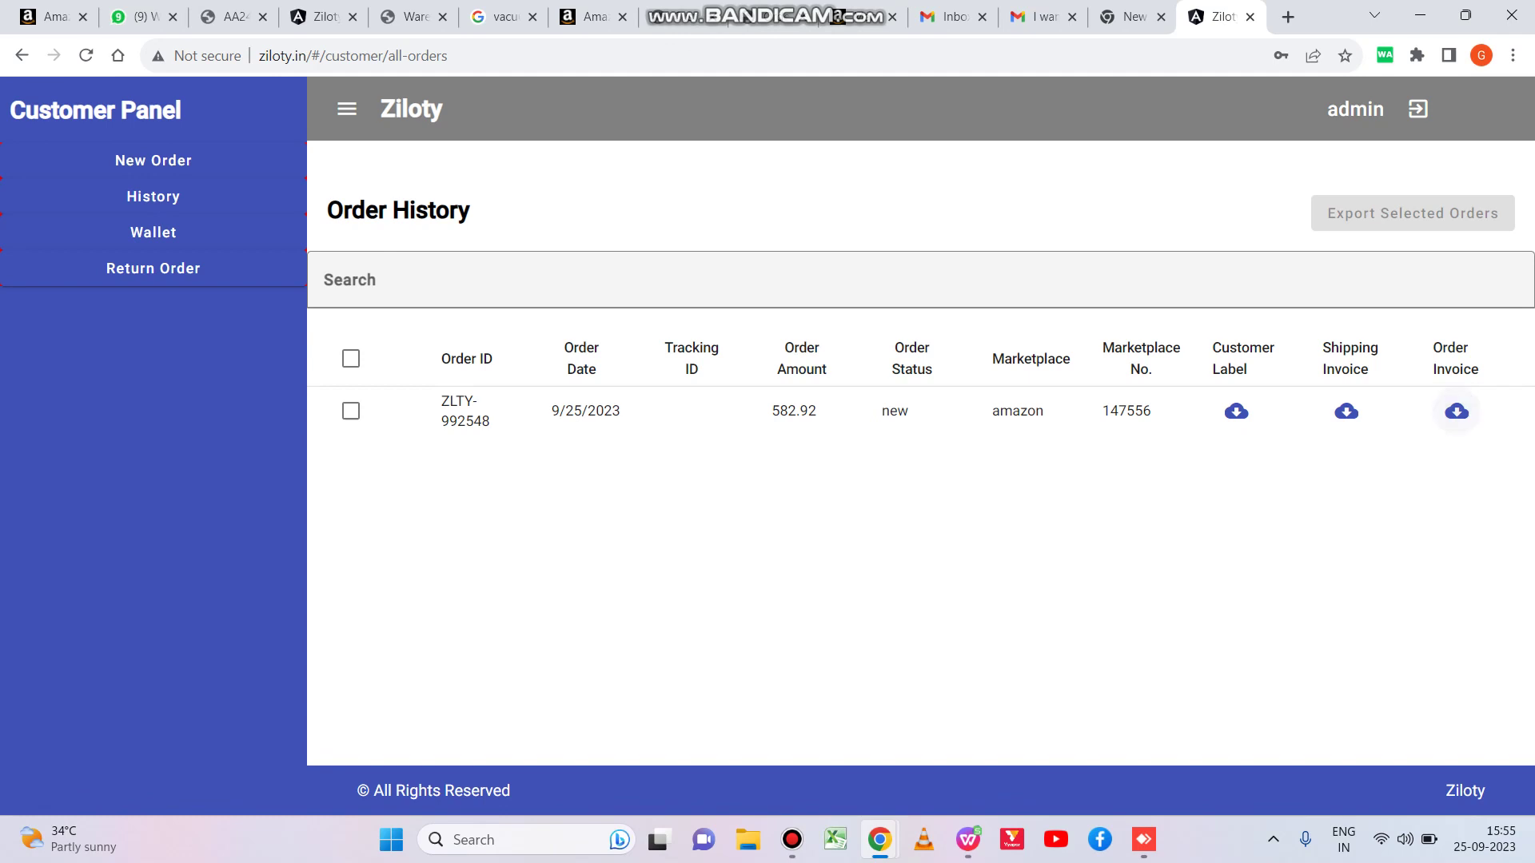
# Step: Download the order's shipping invoice, customer label and order invoice, reloading Order History in between
pyautogui.click(1346, 411)
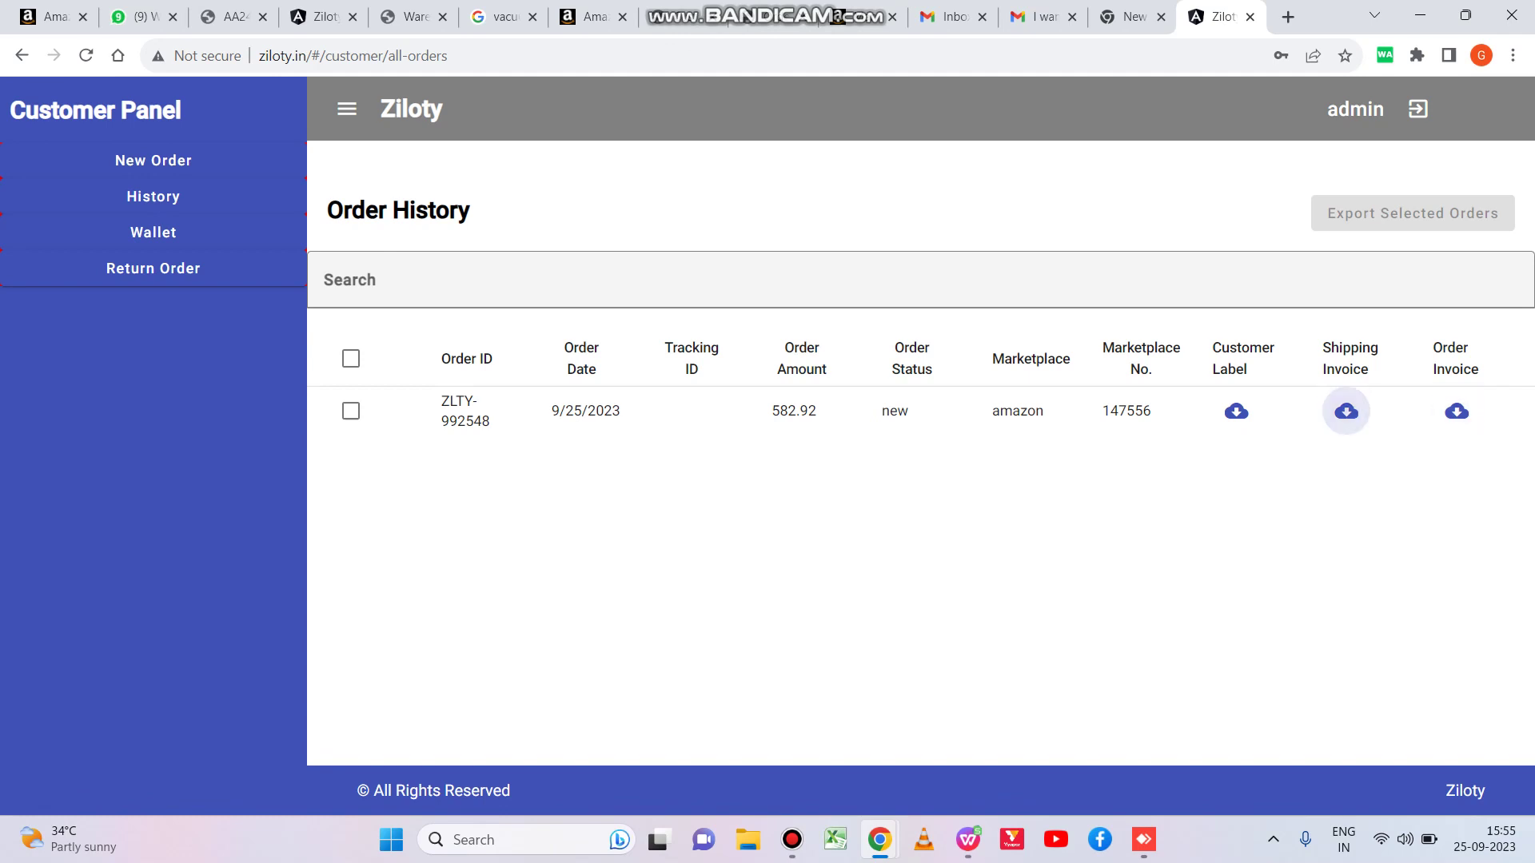
pyautogui.click(1235, 411)
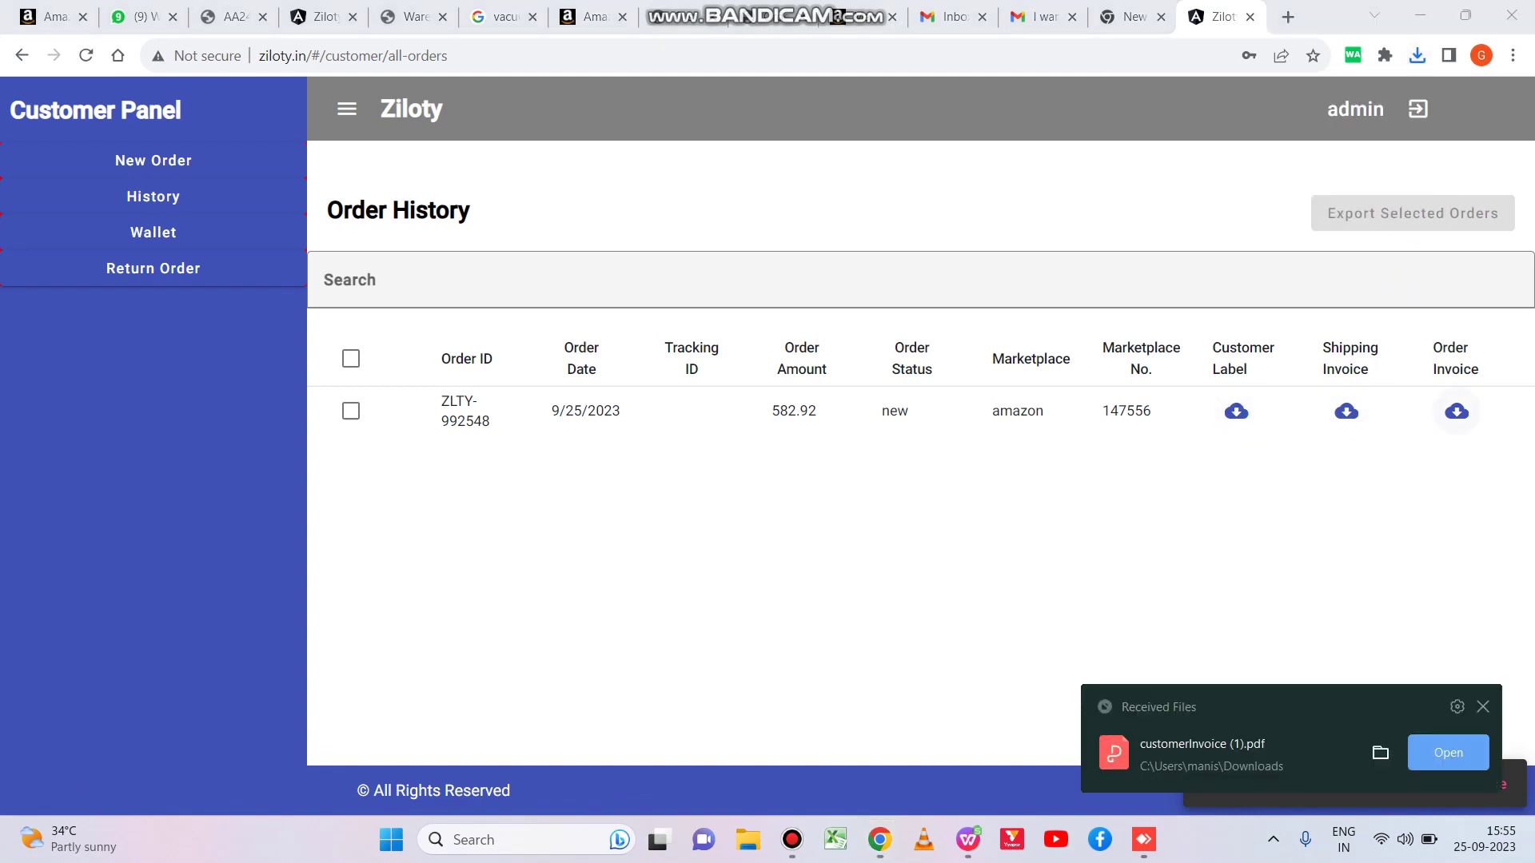
pyautogui.click(1456, 411)
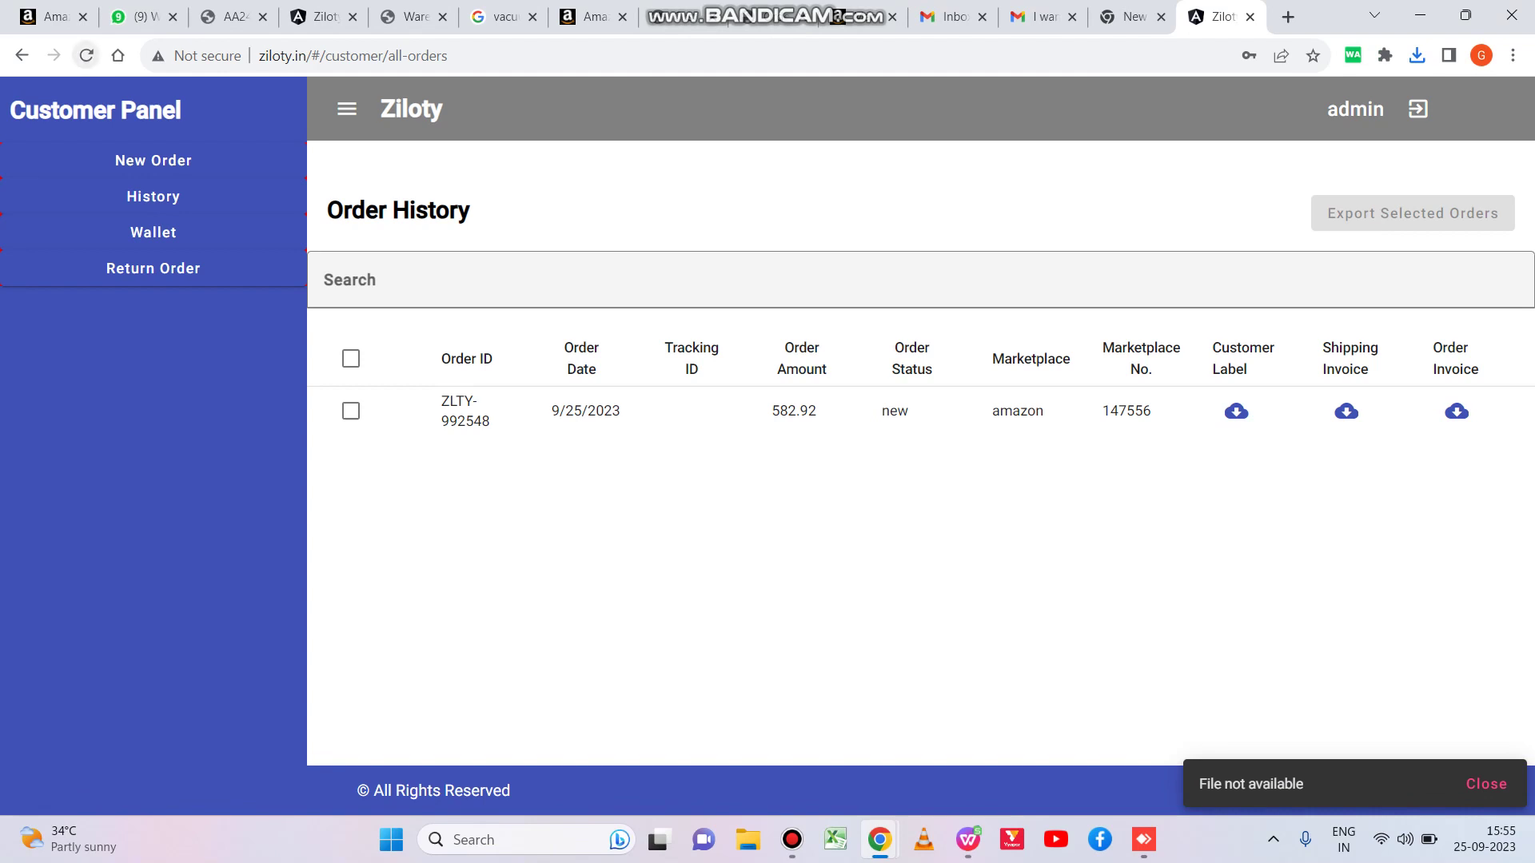
pyautogui.click(86, 56)
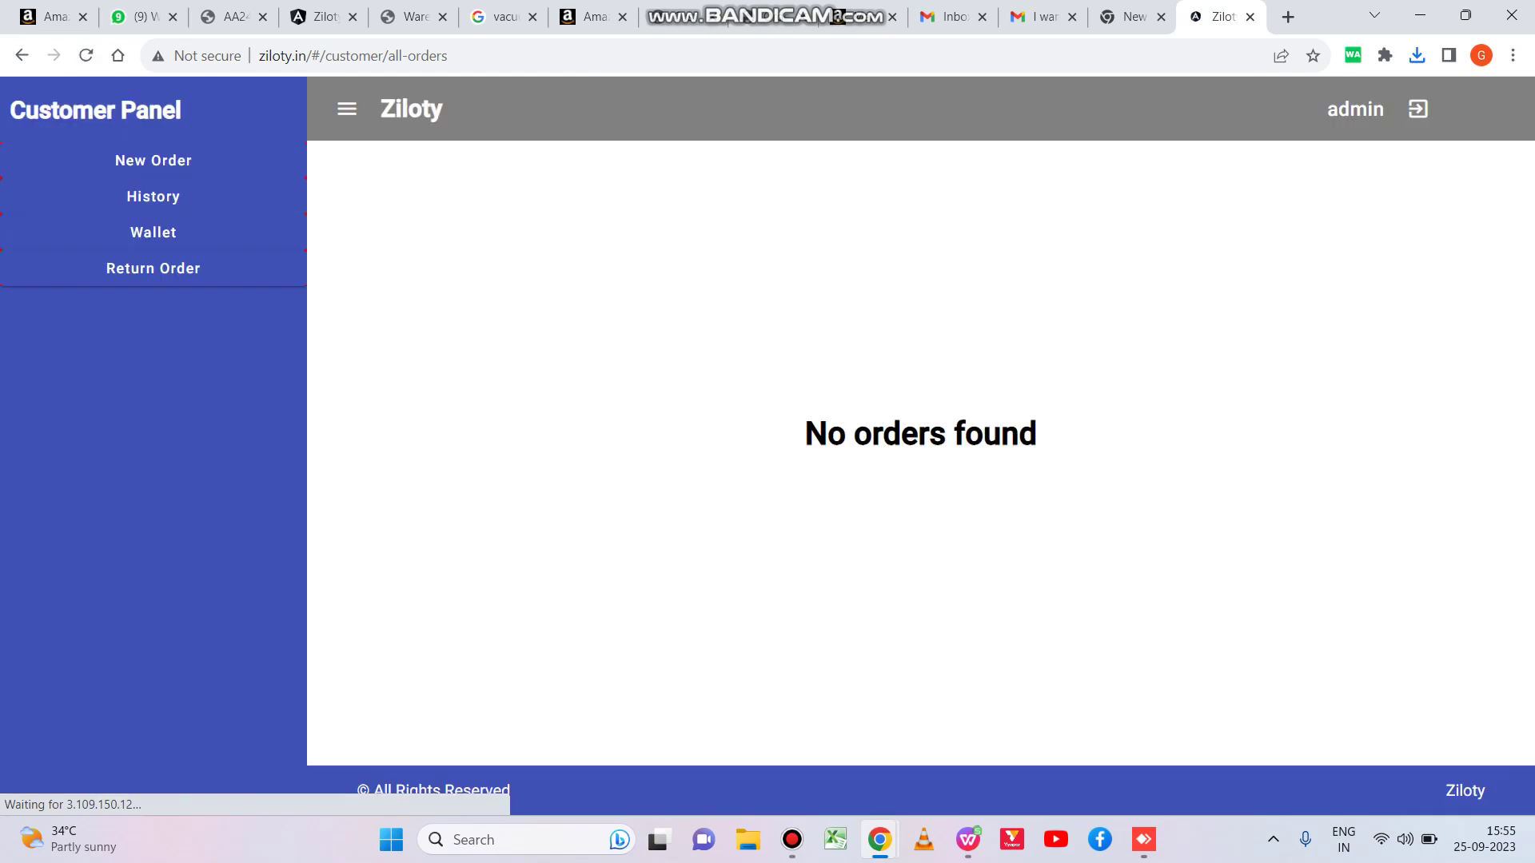
pyautogui.click(1457, 410)
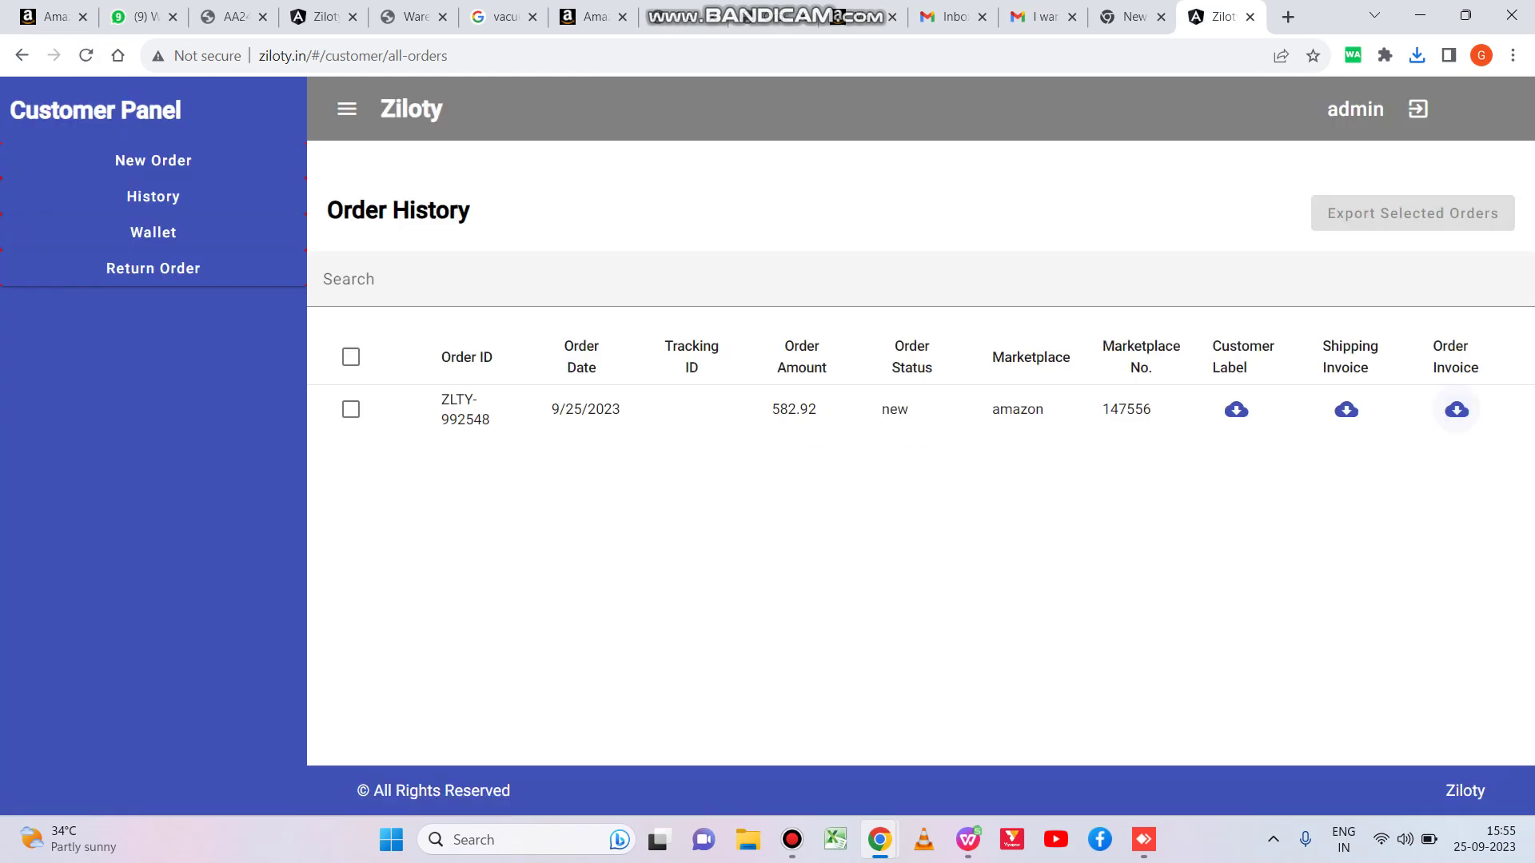
pyautogui.click(1456, 409)
pyautogui.click(1457, 410)
# Step: Open the Wallet transactions, view the Add Money recharge QR code, then close it
pyautogui.click(153, 232)
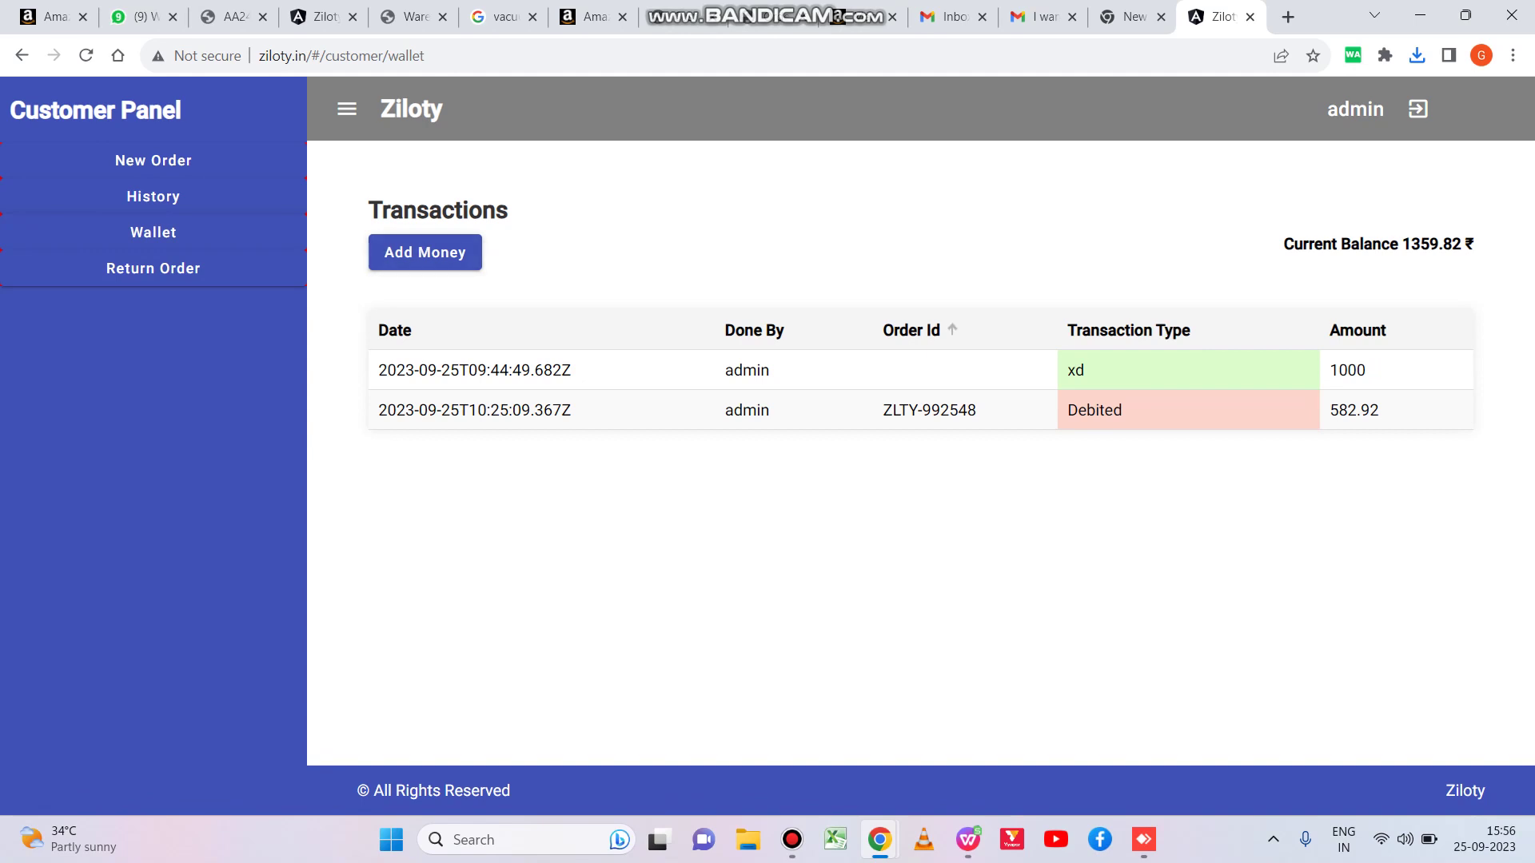
pyautogui.click(424, 252)
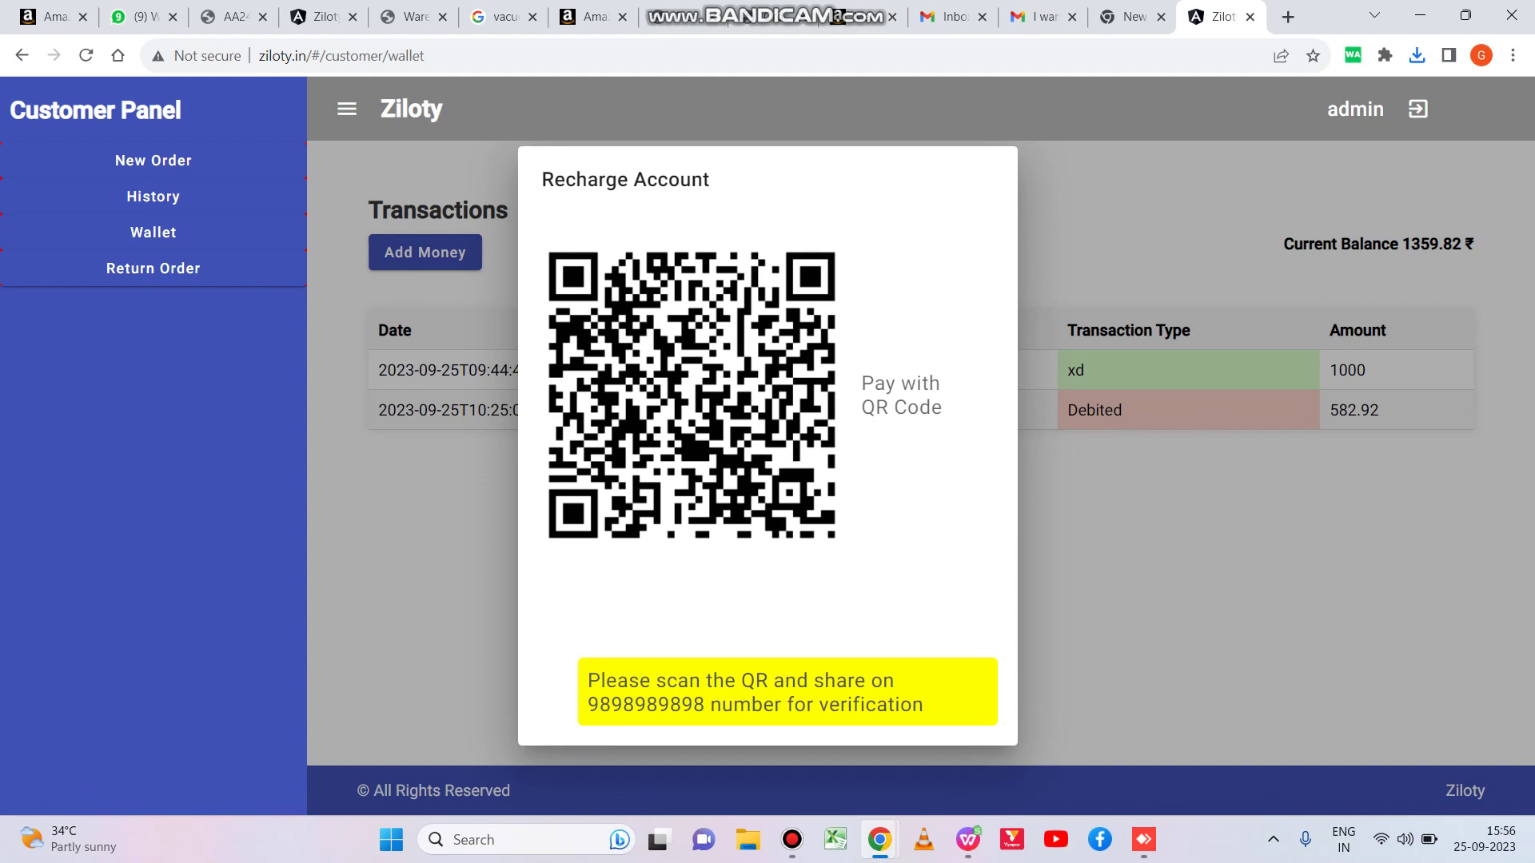
pyautogui.press('Escape')
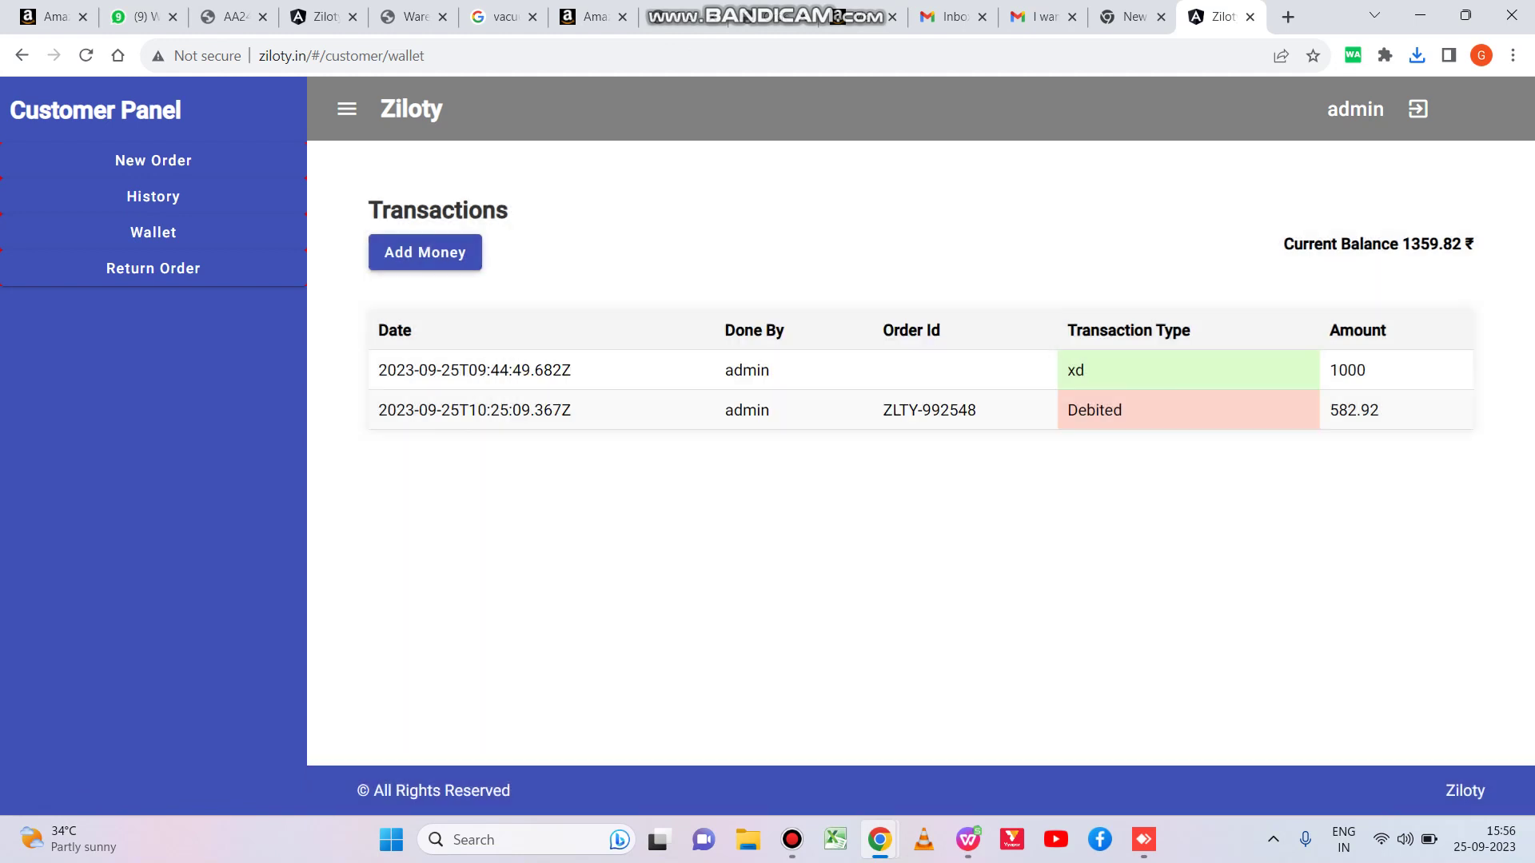
# Step: Open the Return Order form and enter tracking ID 456
pyautogui.click(153, 268)
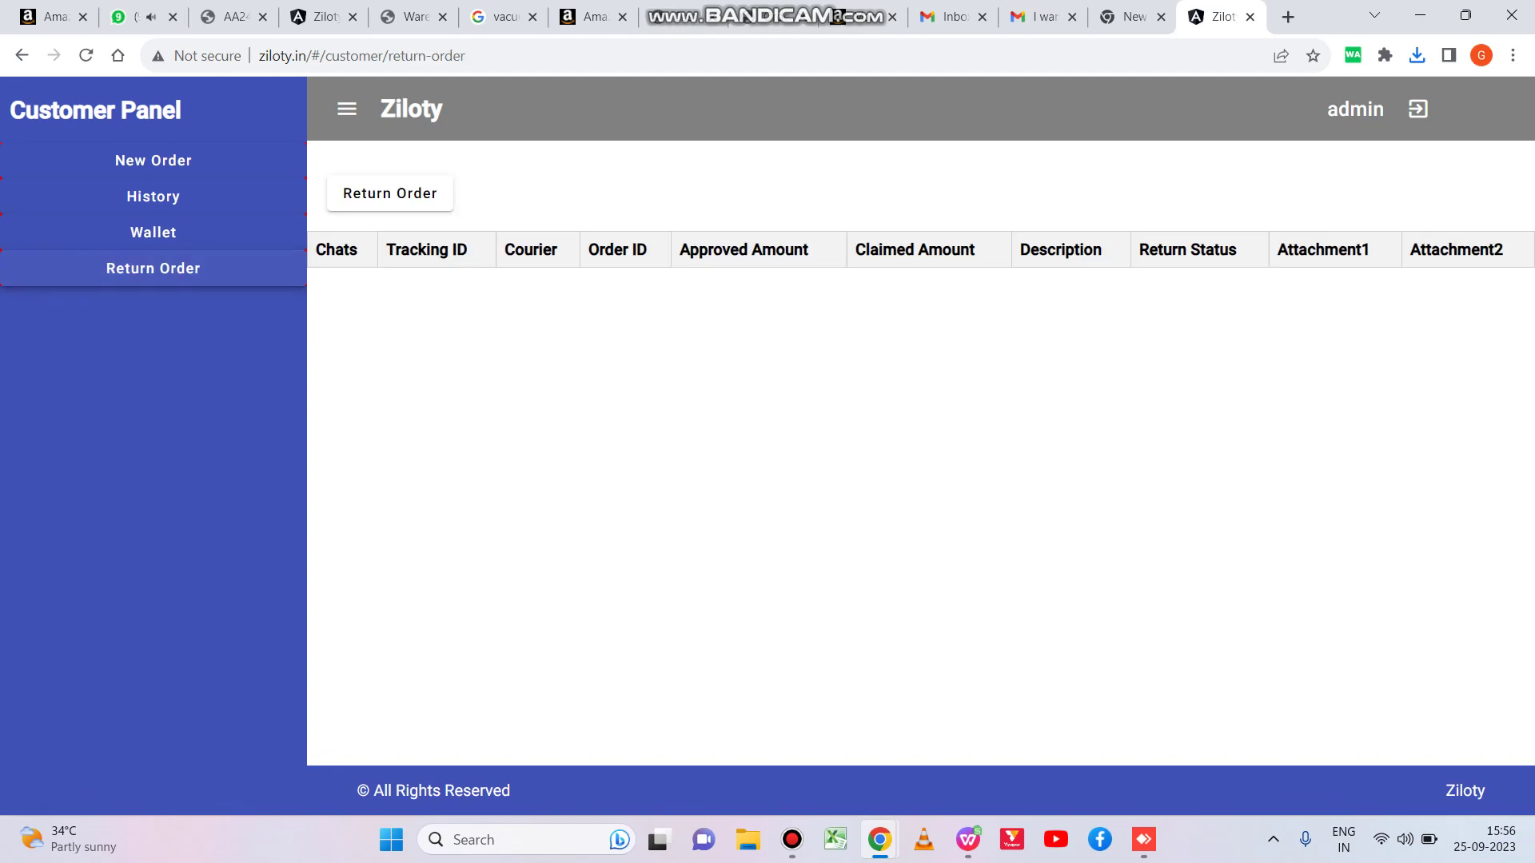
pyautogui.click(383, 193)
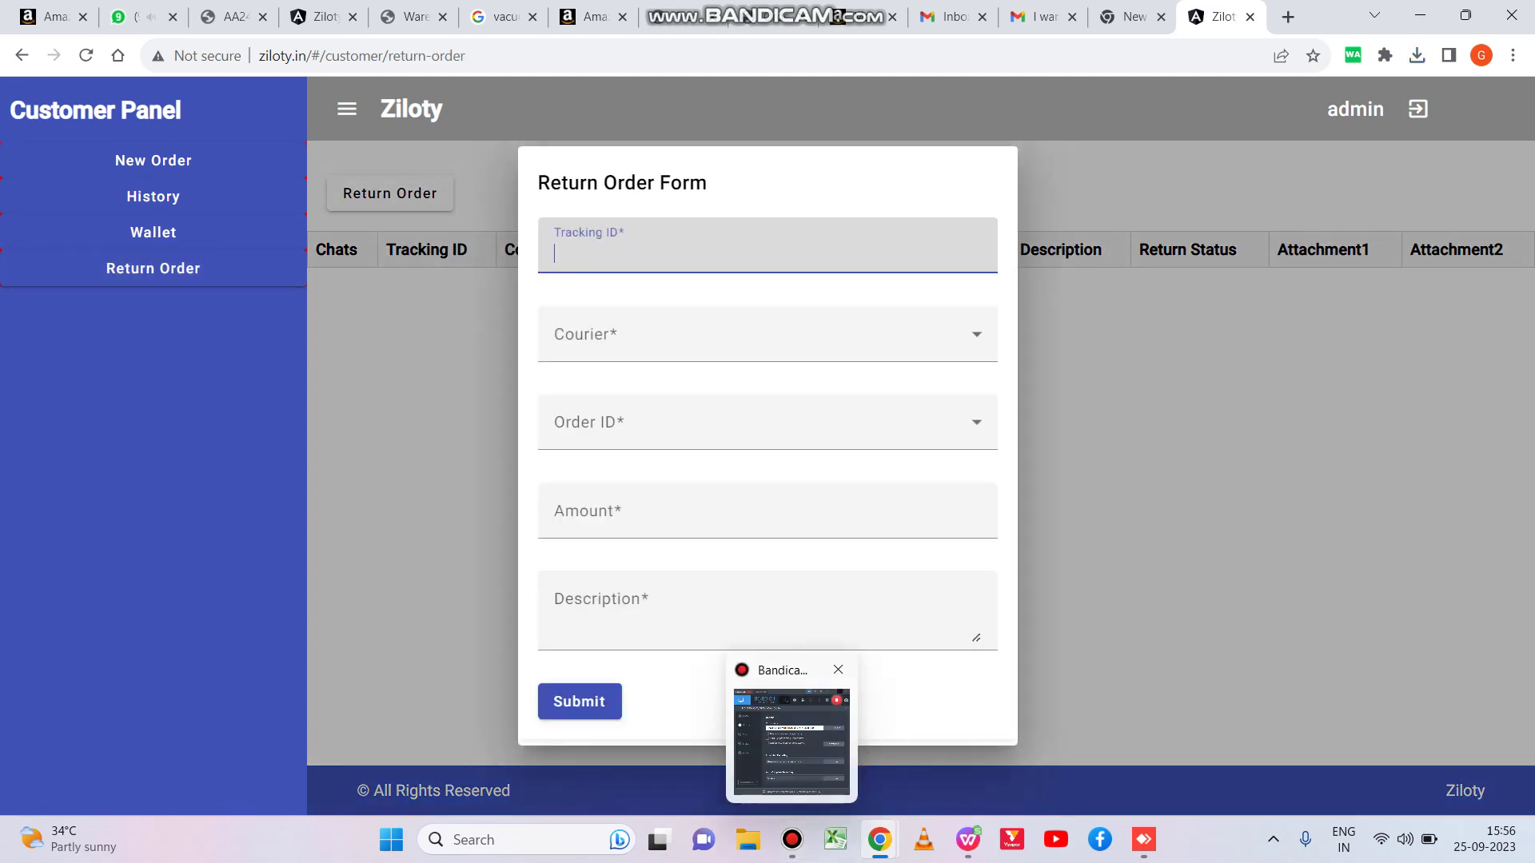
pyautogui.click(790, 739)
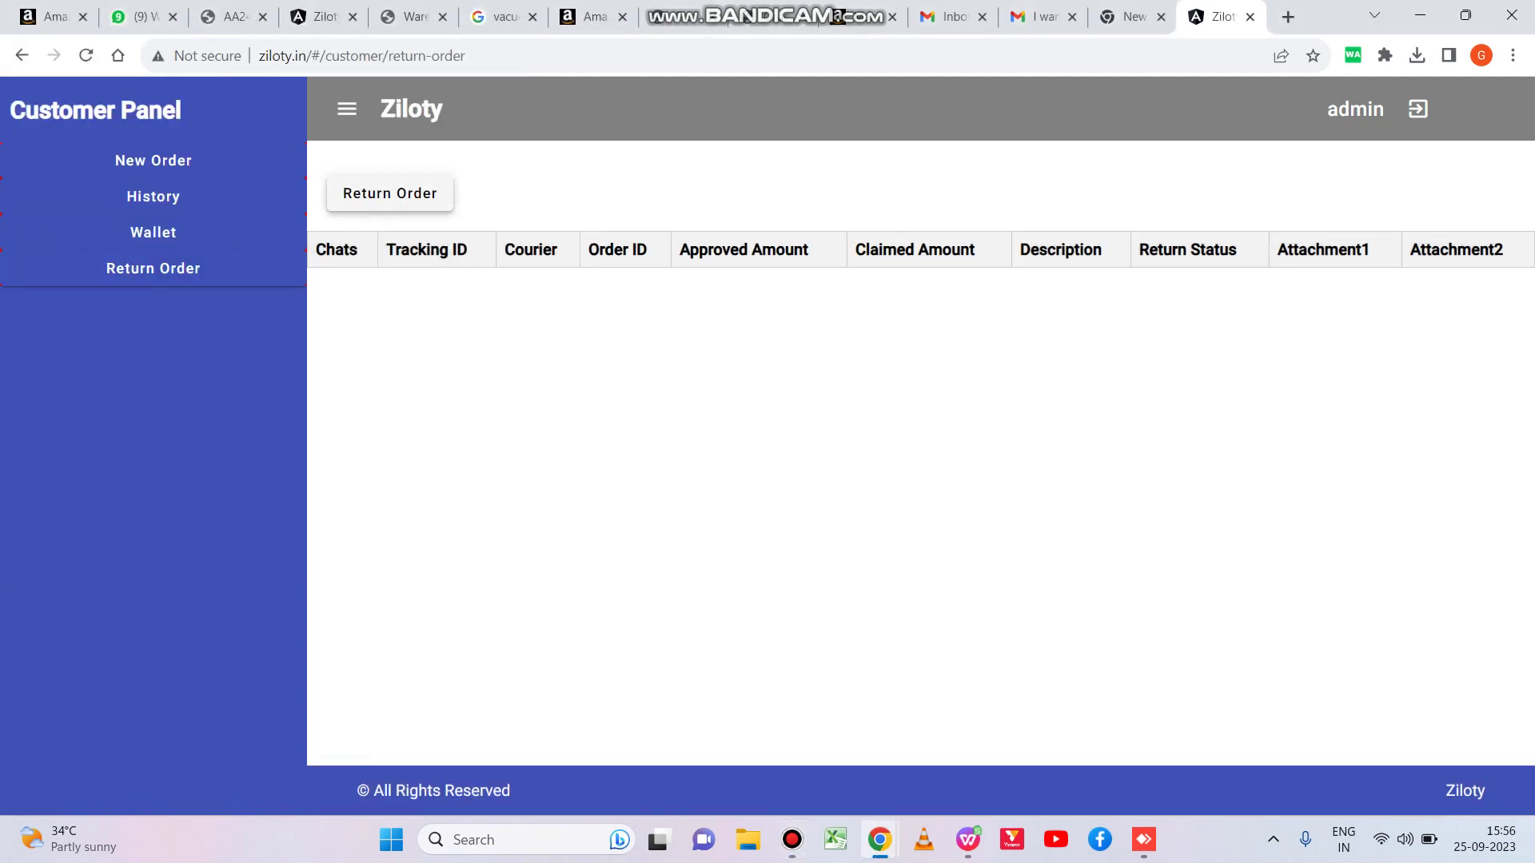
pyautogui.press('Return')
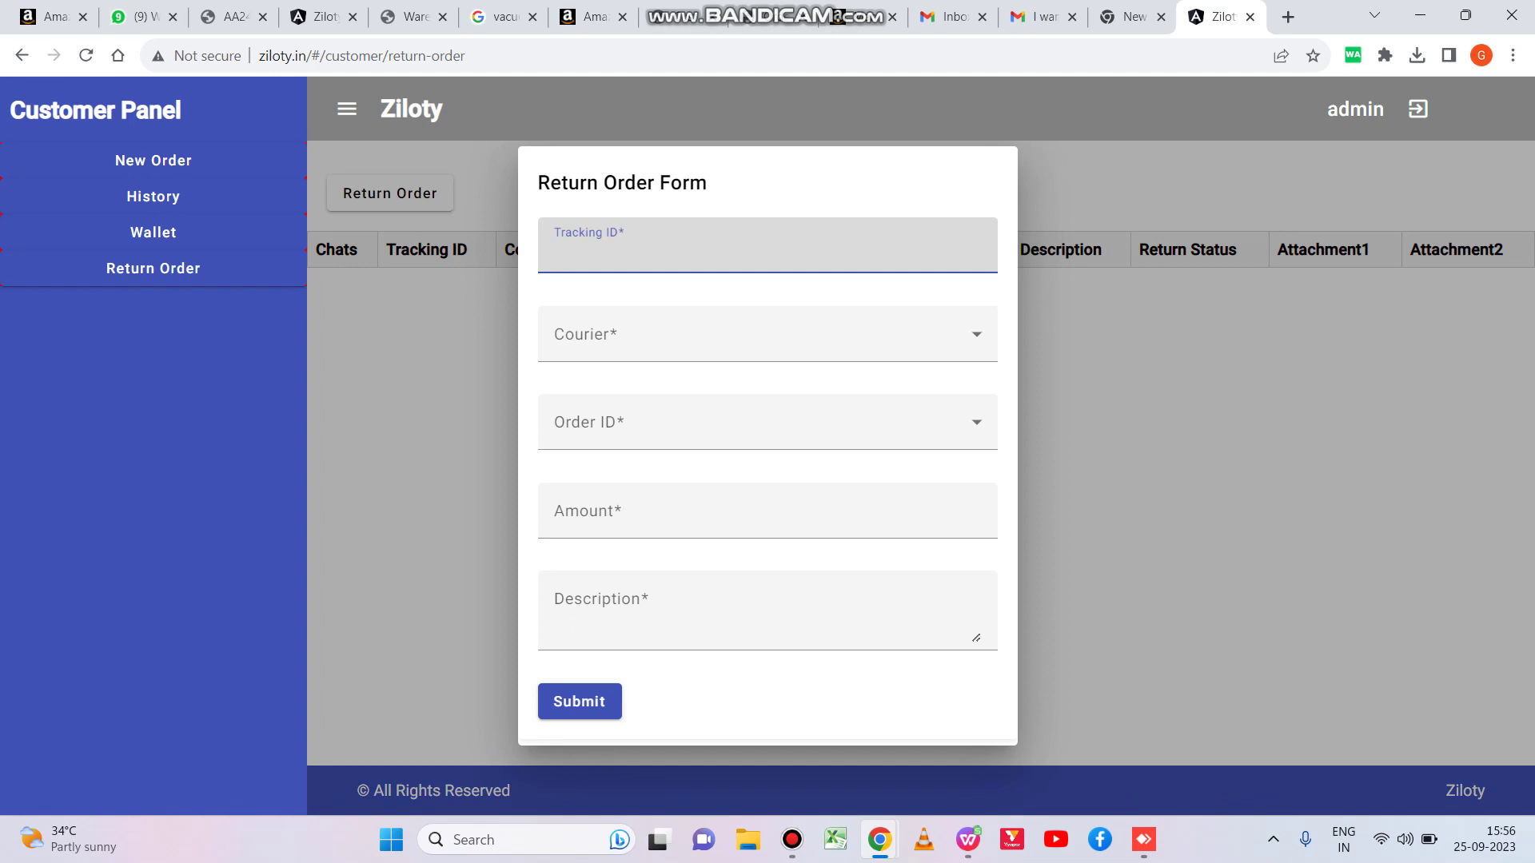
pyautogui.write('456')
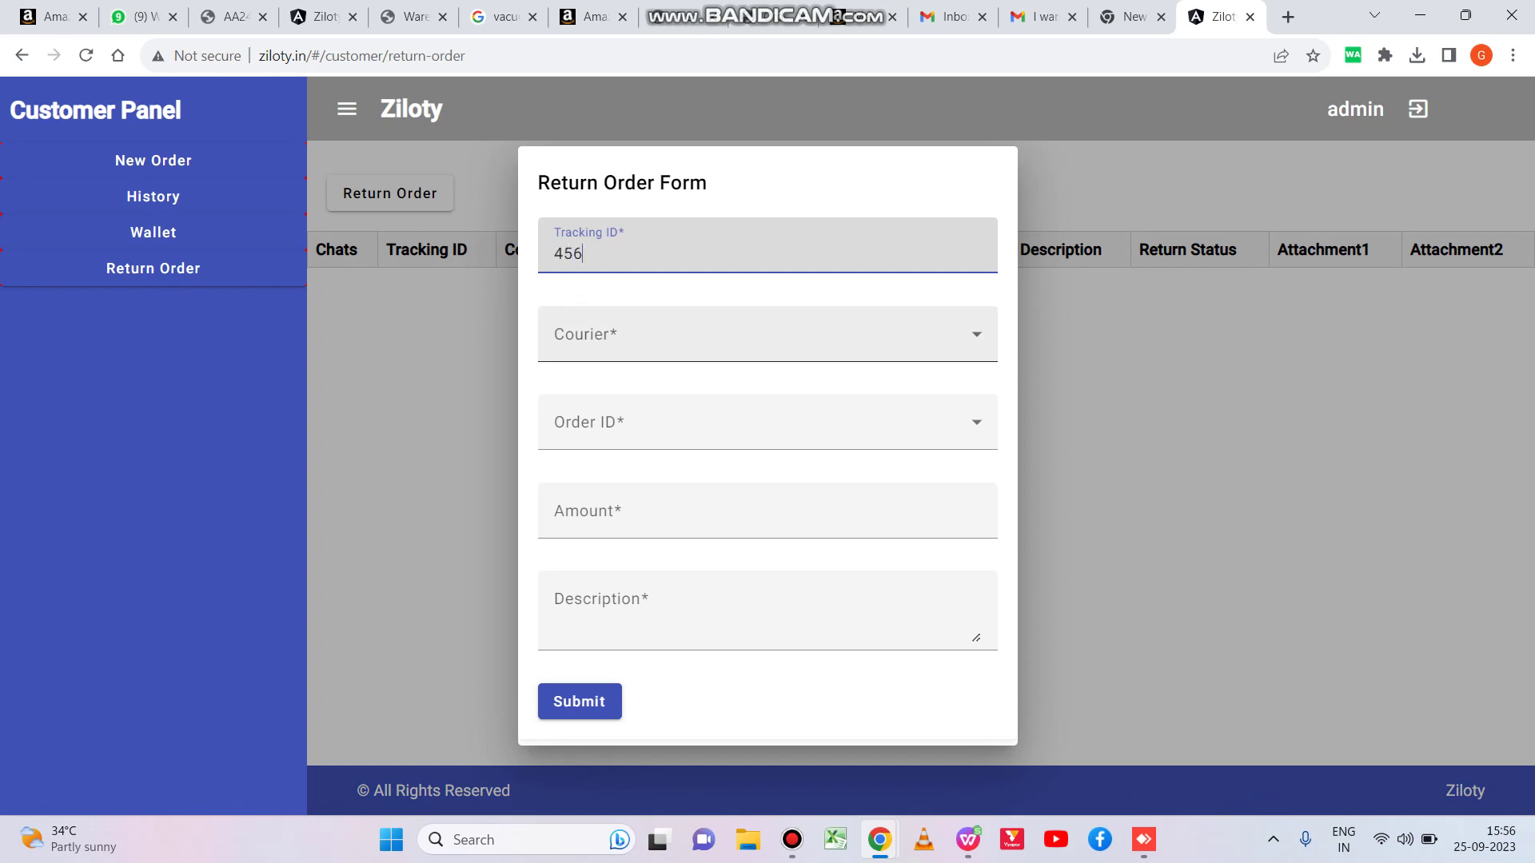
# Step: Set the courier to Amazon, select the order to return, and enter amount 50
pyautogui.click(767, 335)
pyautogui.press('Return')
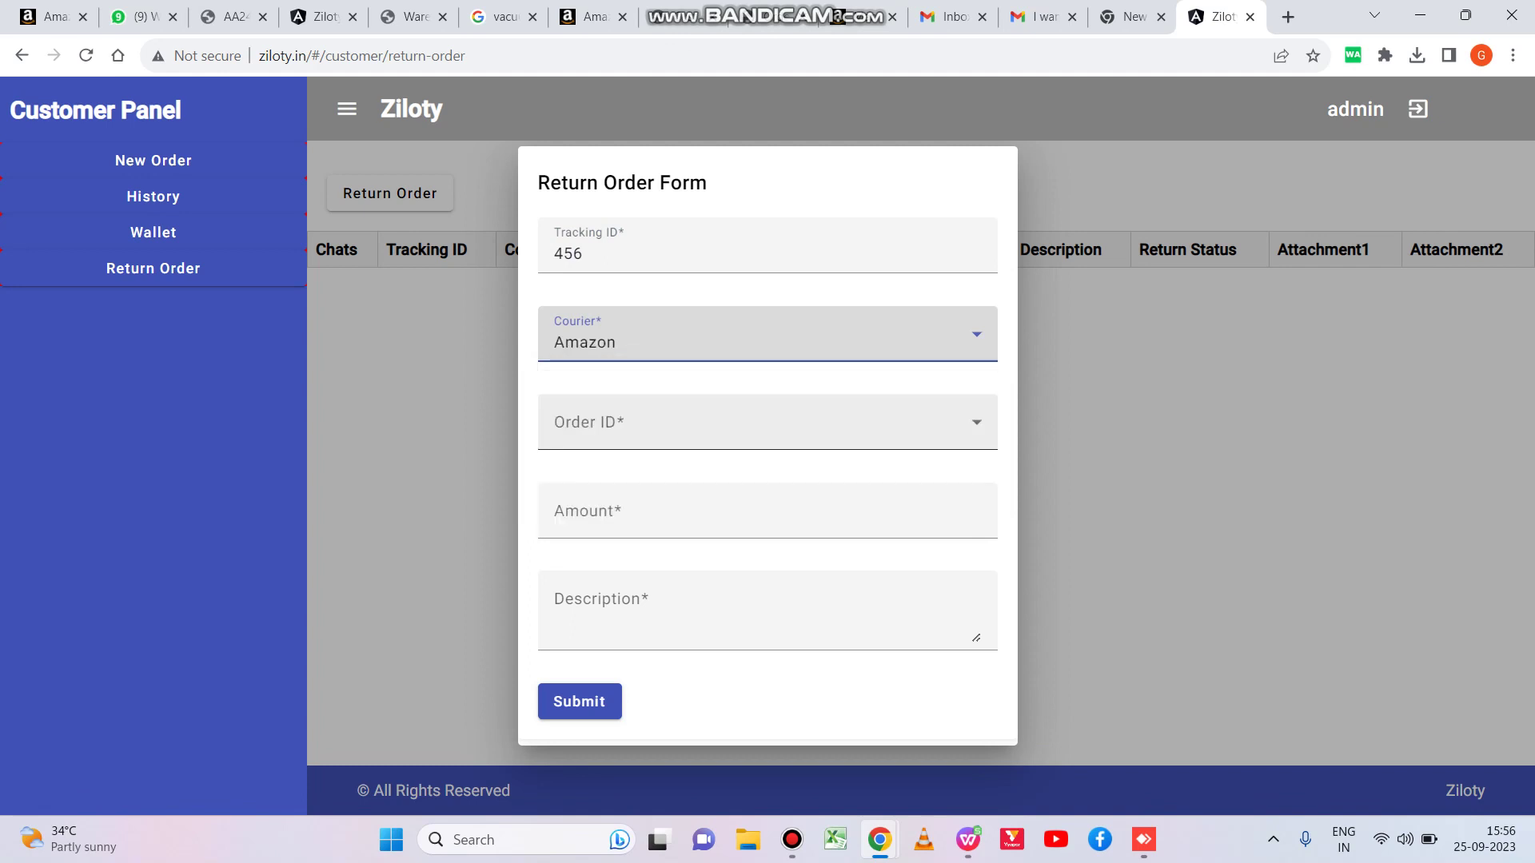
pyautogui.click(768, 422)
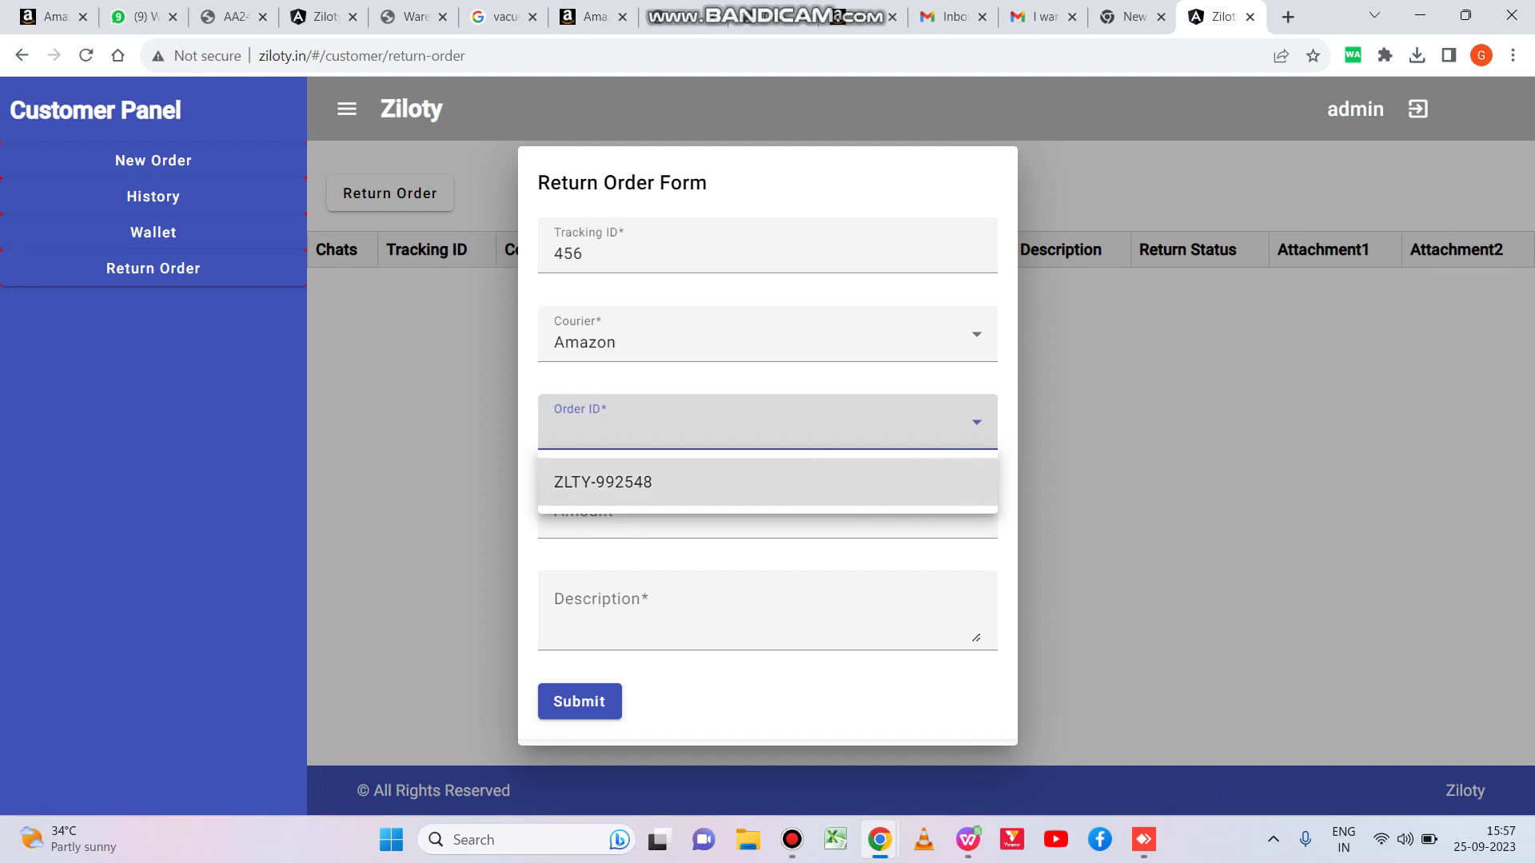
pyautogui.press('Return')
pyautogui.press('Tab')
pyautogui.write('50')
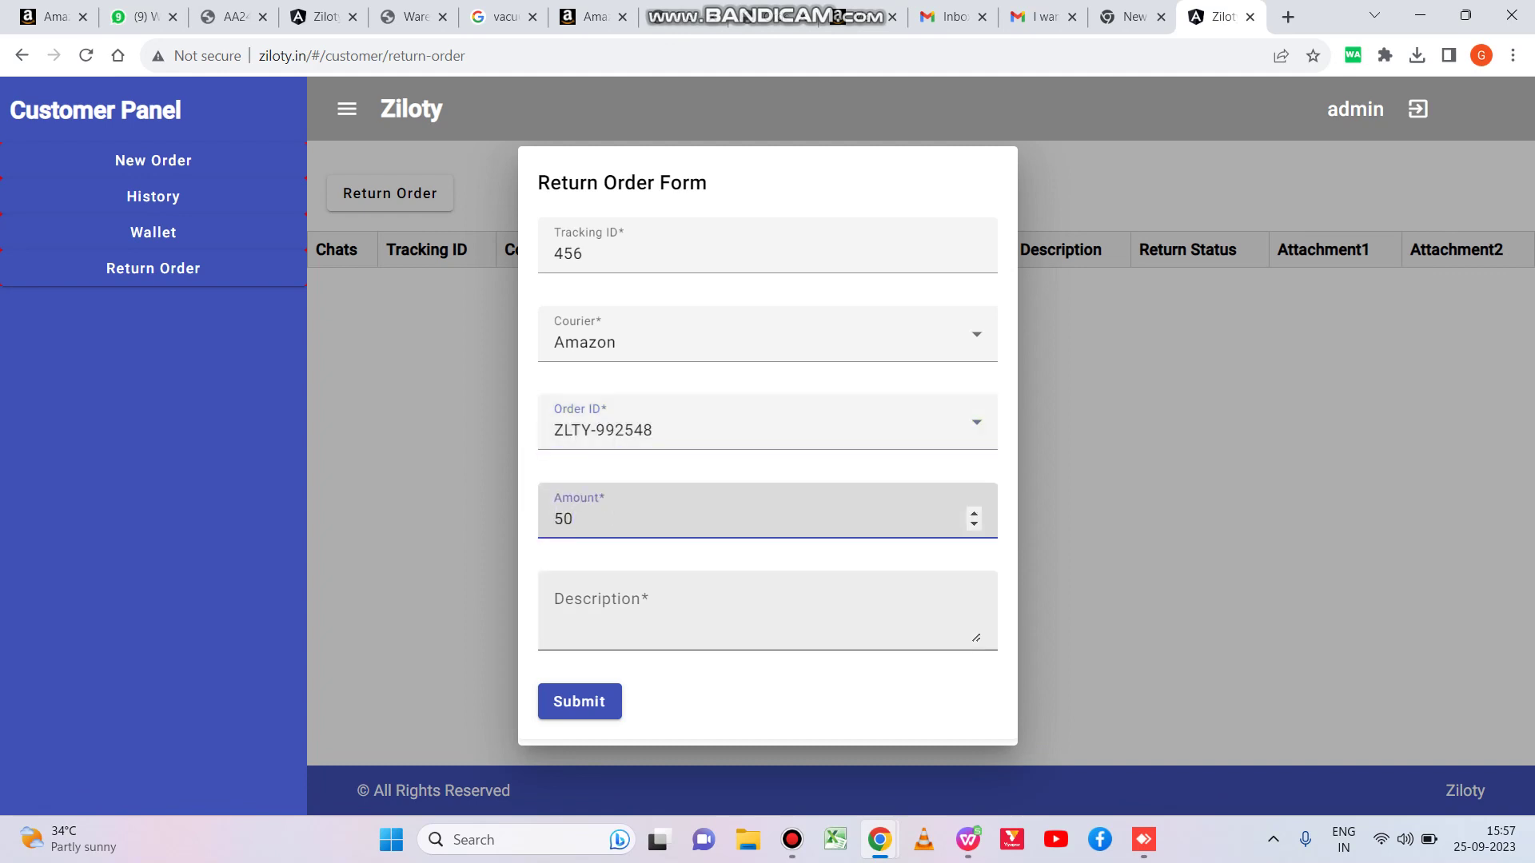
# Step: Add the description 'dghjk', submit the return claim, and reload the Return Order page
pyautogui.click(560, 607)
pyautogui.write('dghjk')
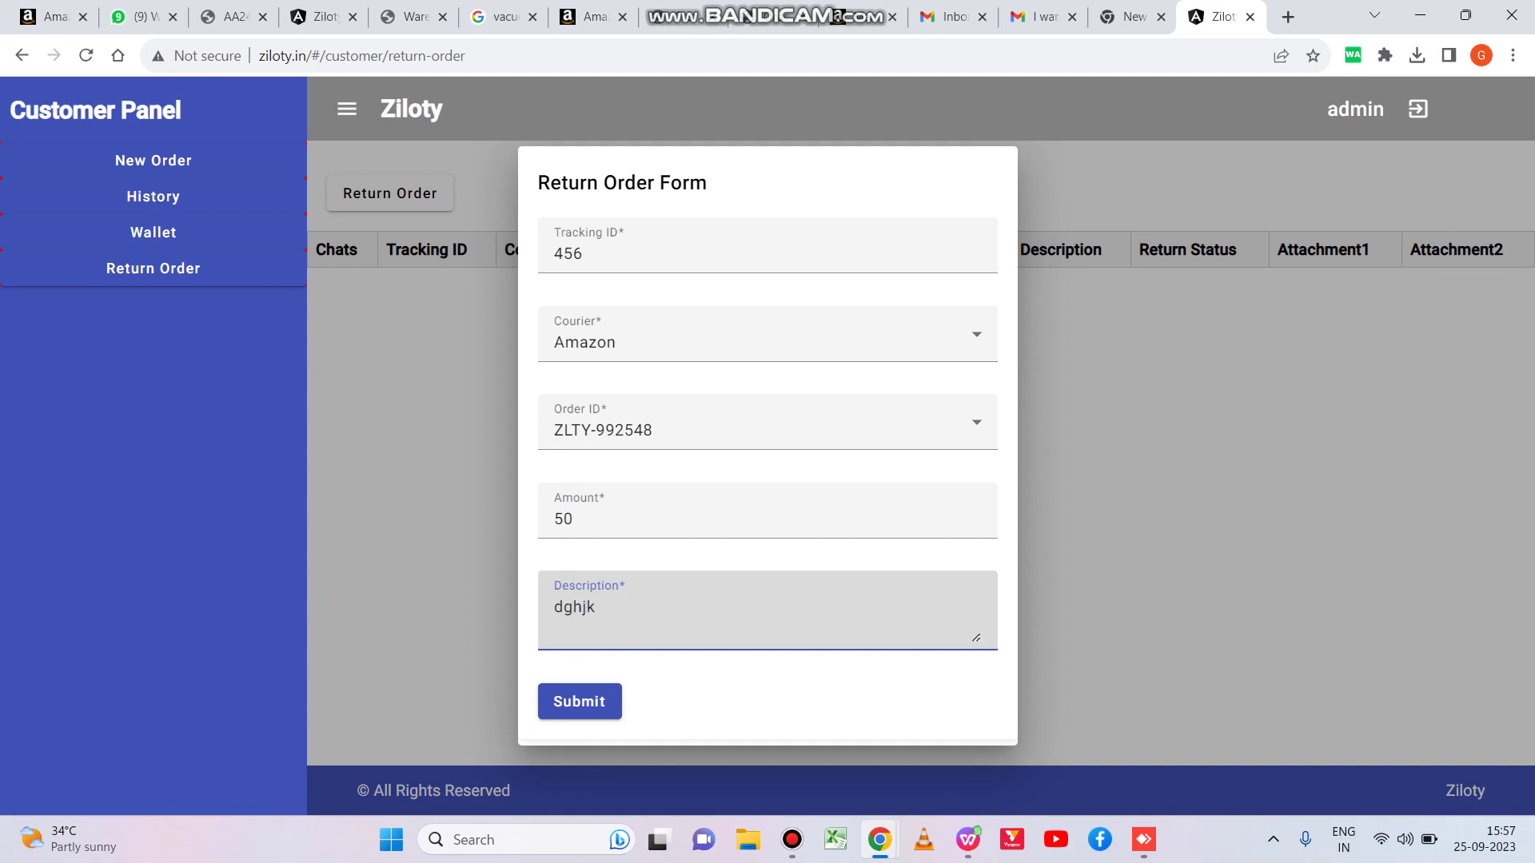
pyautogui.press('Tab')
pyautogui.press('Return')
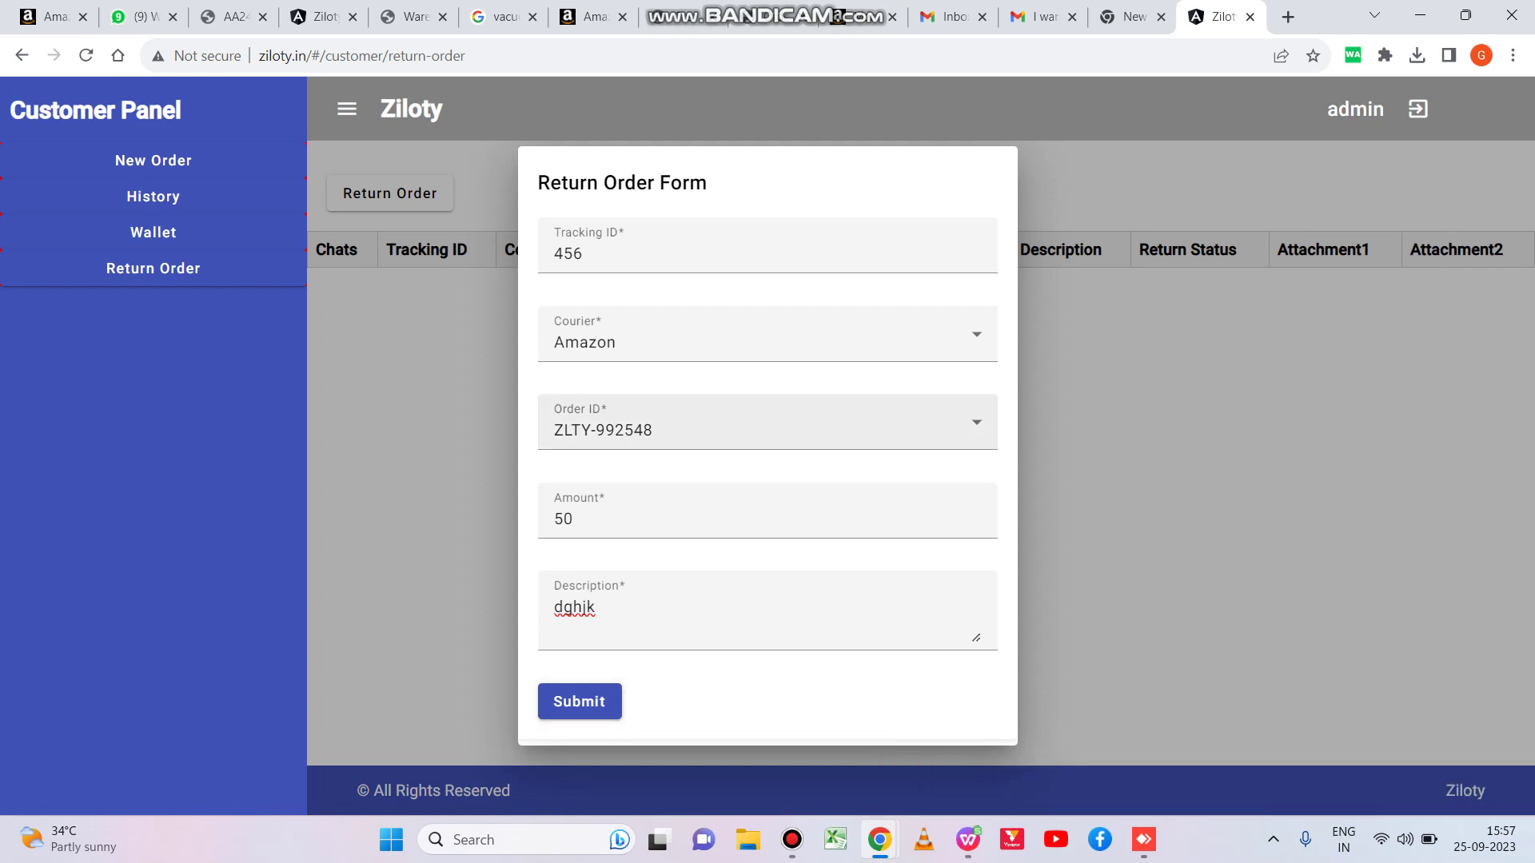
pyautogui.click(86, 55)
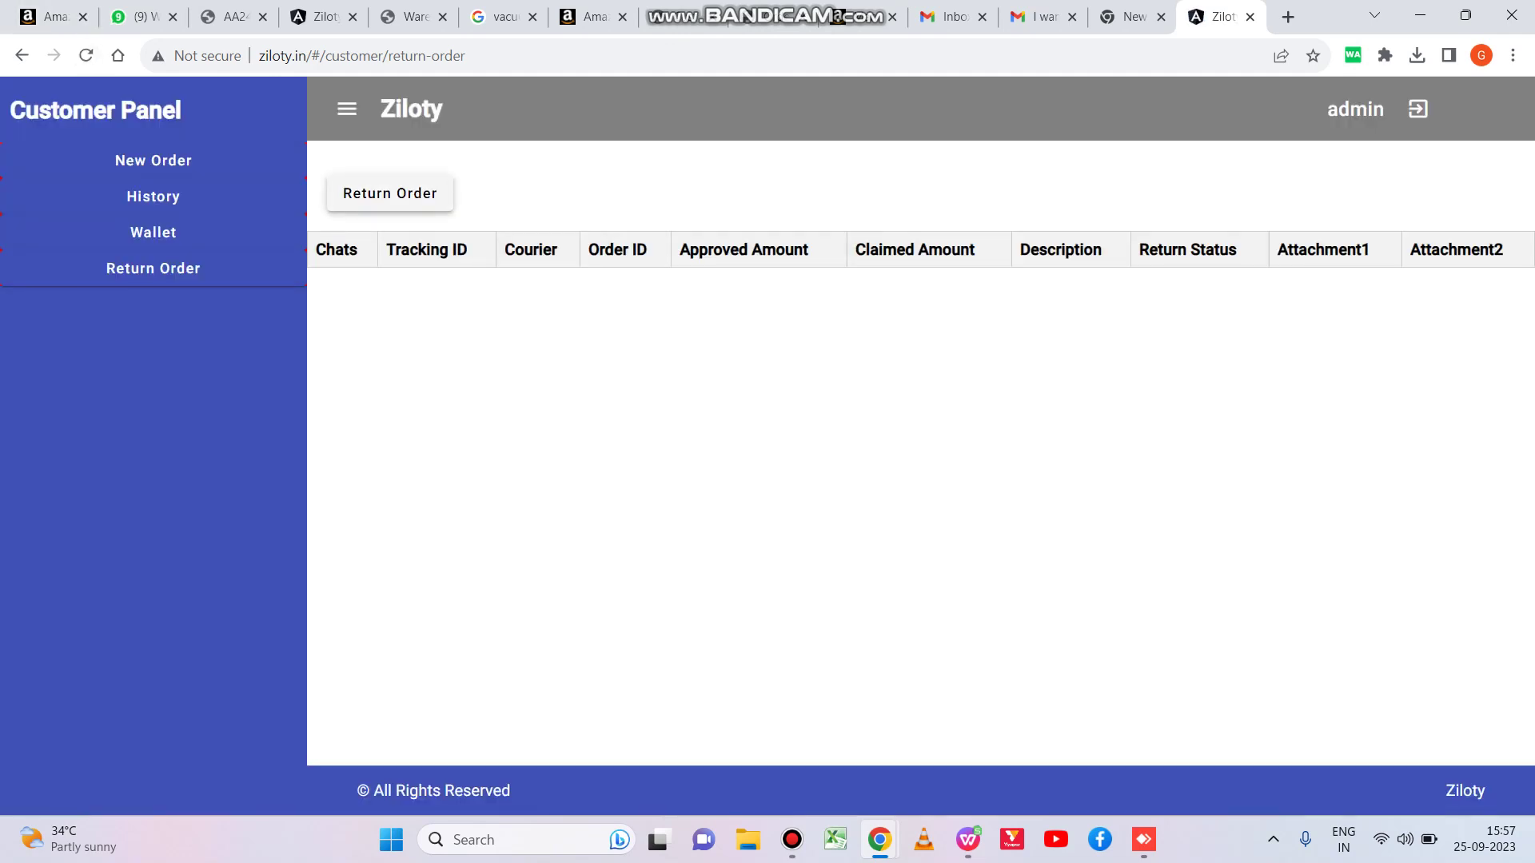
pyautogui.click(421, 188)
pyautogui.write('456')
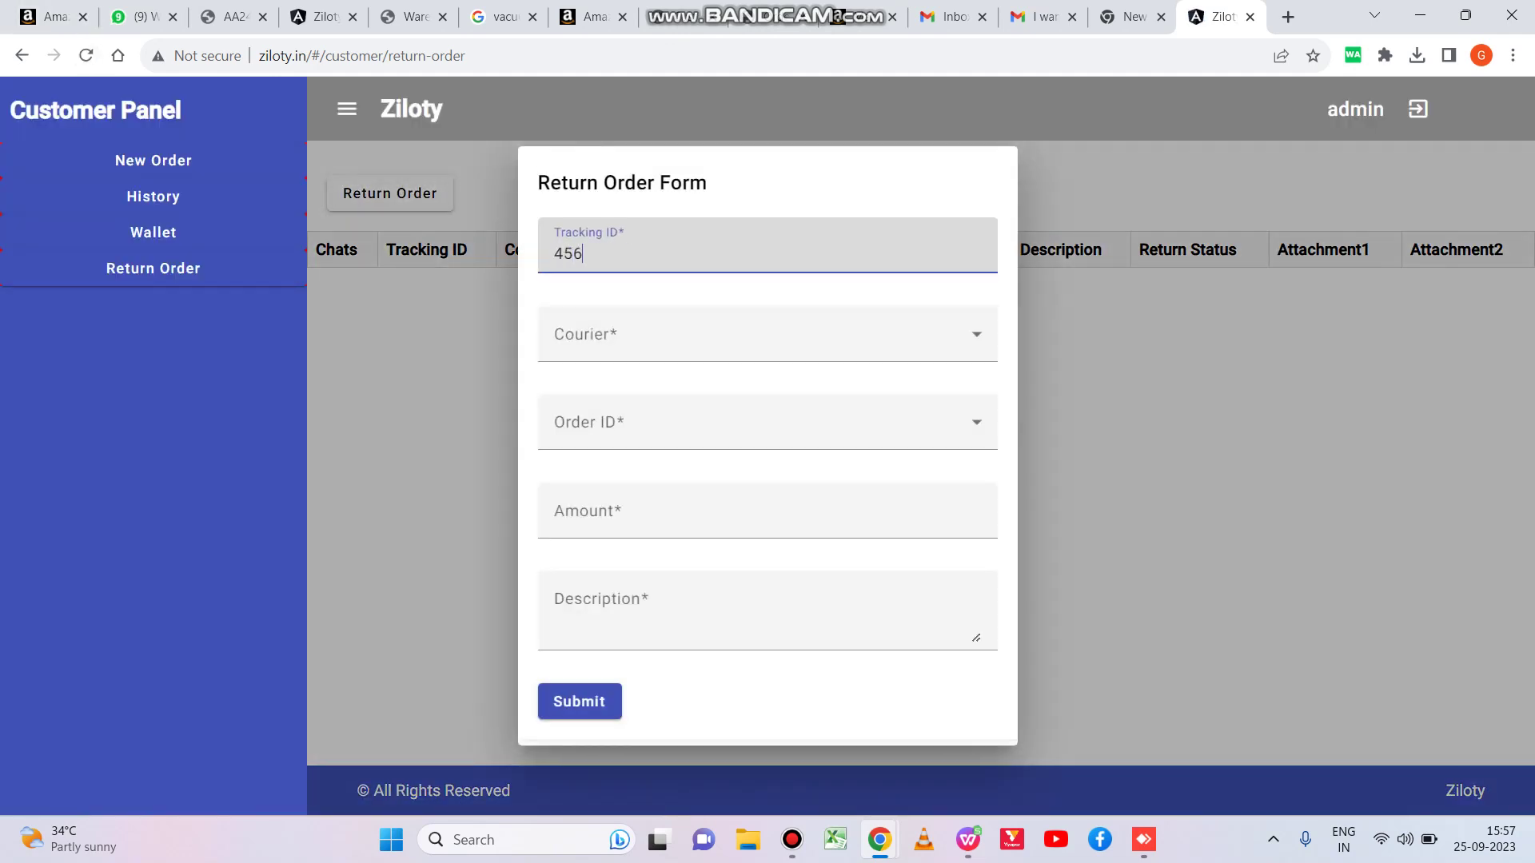
pyautogui.click(719, 334)
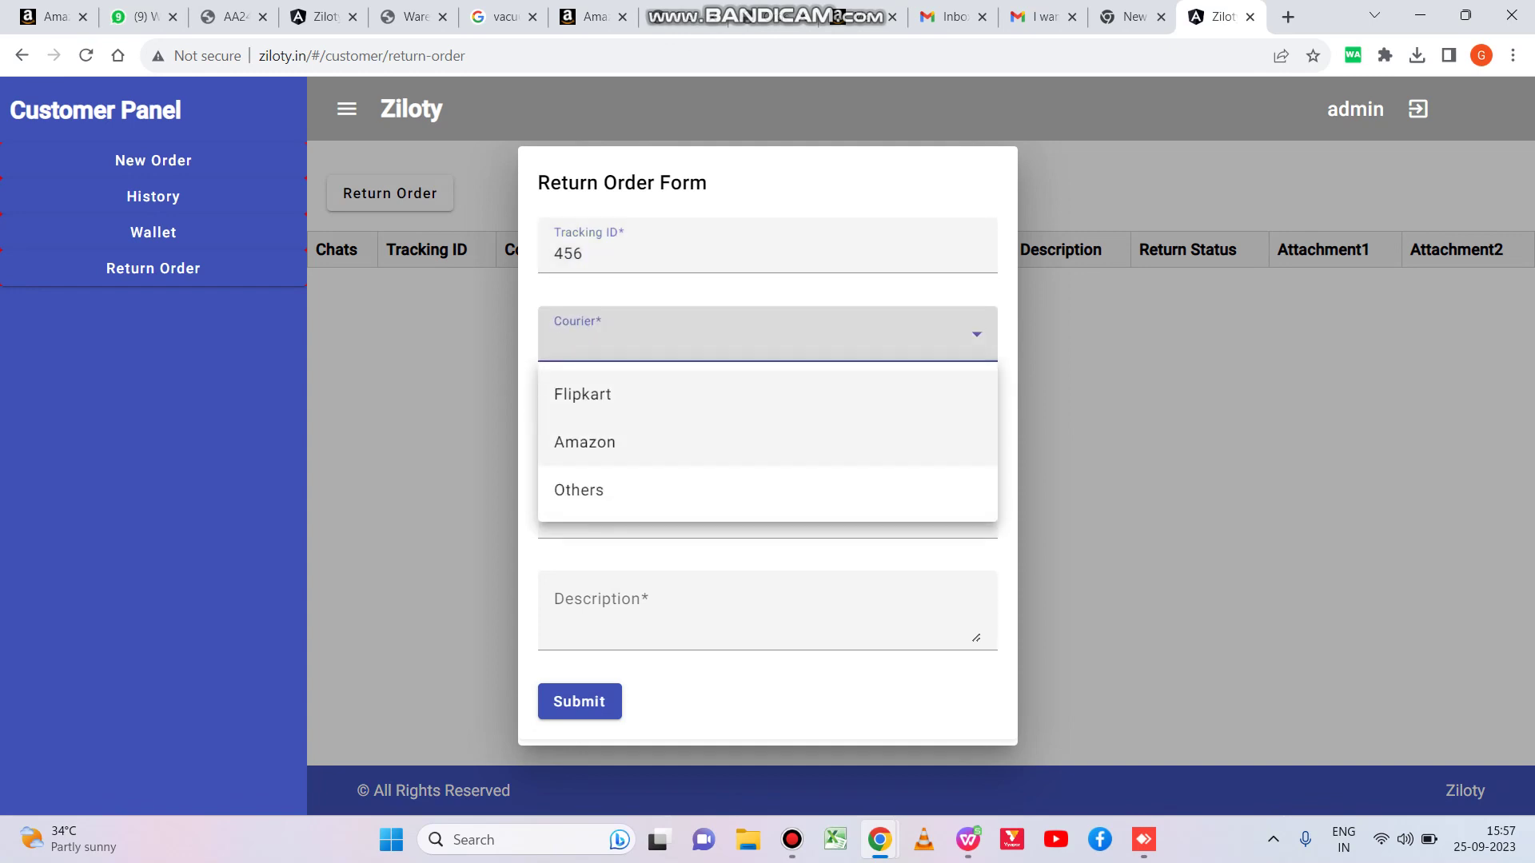
pyautogui.click(592, 438)
pyautogui.click(592, 432)
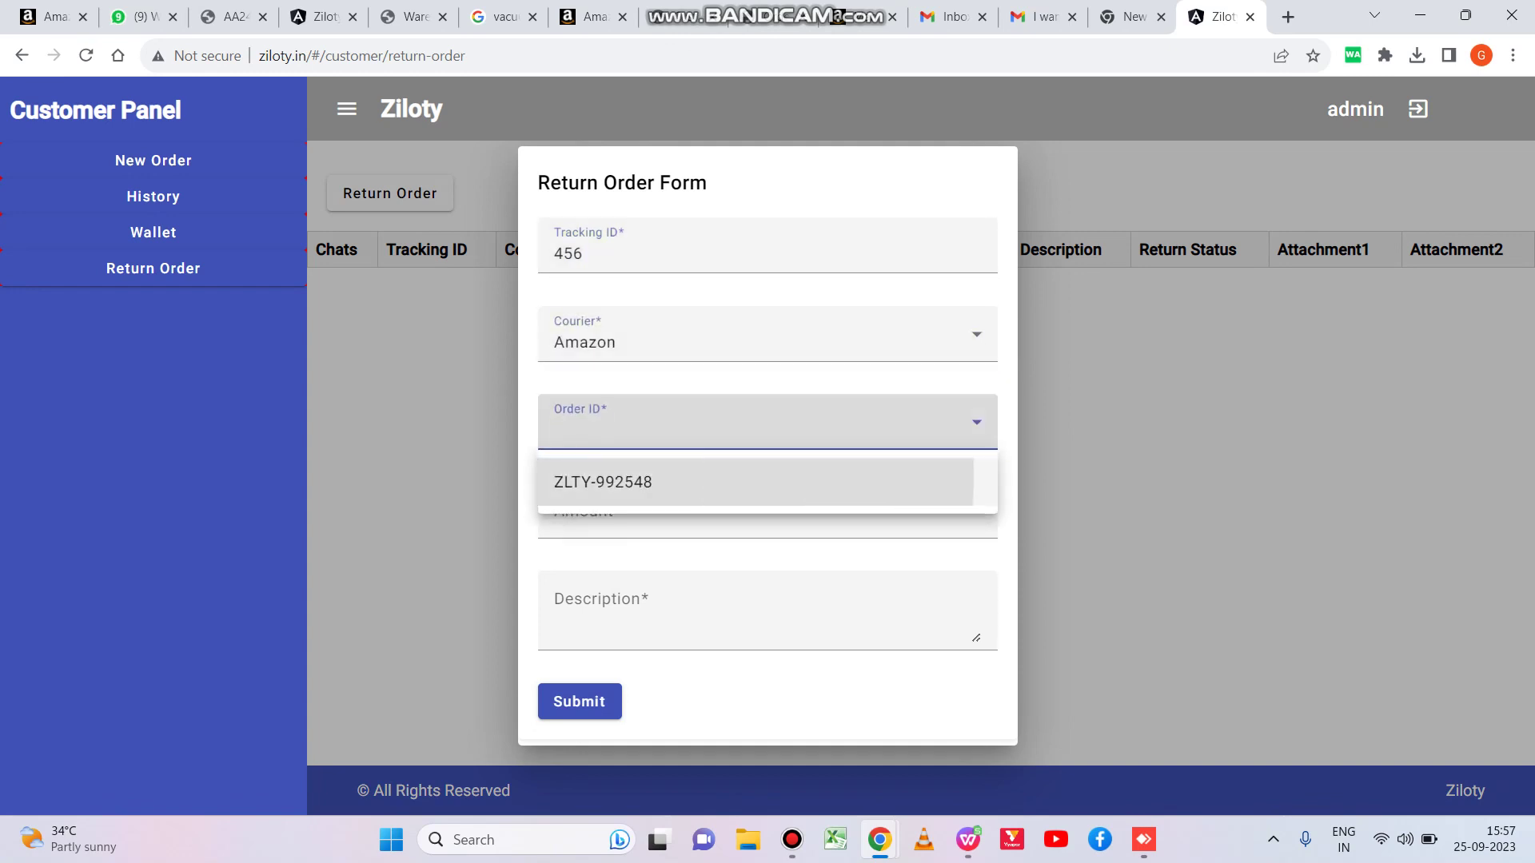
pyautogui.click(616, 480)
pyautogui.press('Tab')
pyautogui.write('50')
pyautogui.press('Tab')
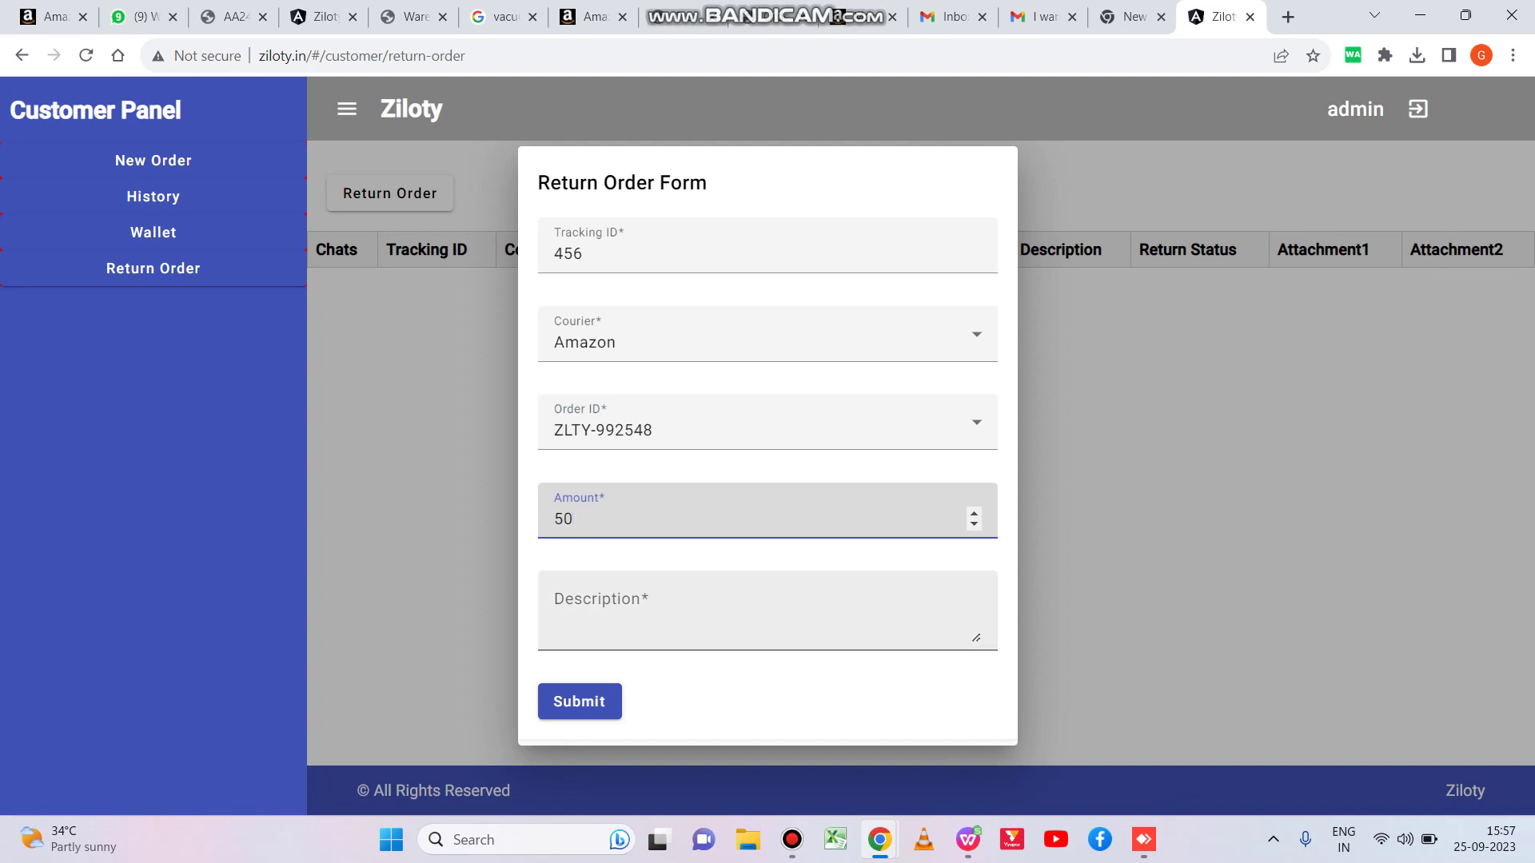
pyautogui.write('bvgv')
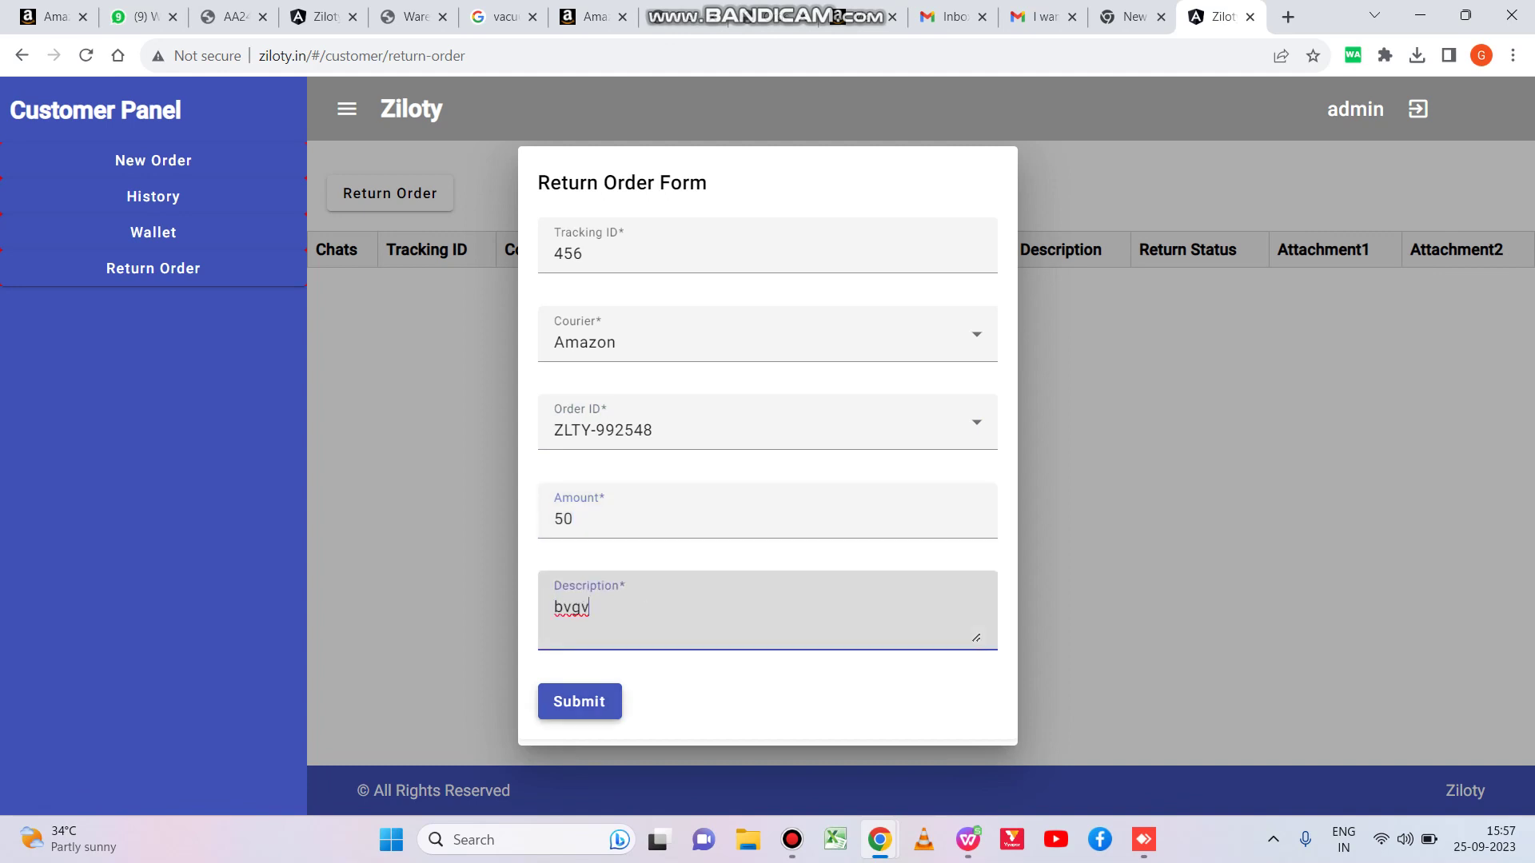
pyautogui.press('Tab')
pyautogui.press('Return')
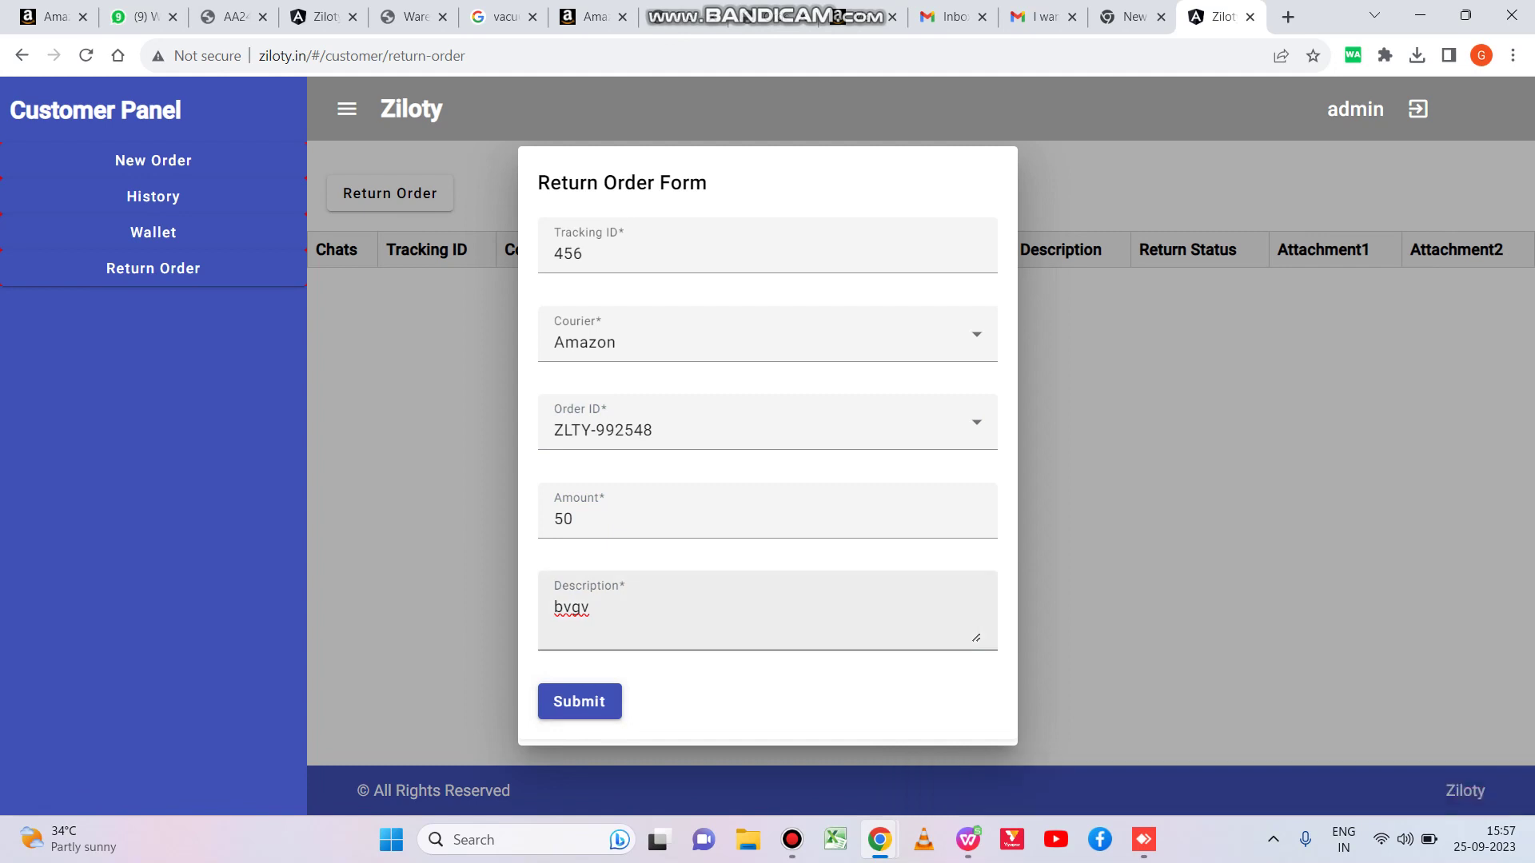
pyautogui.press('Escape')
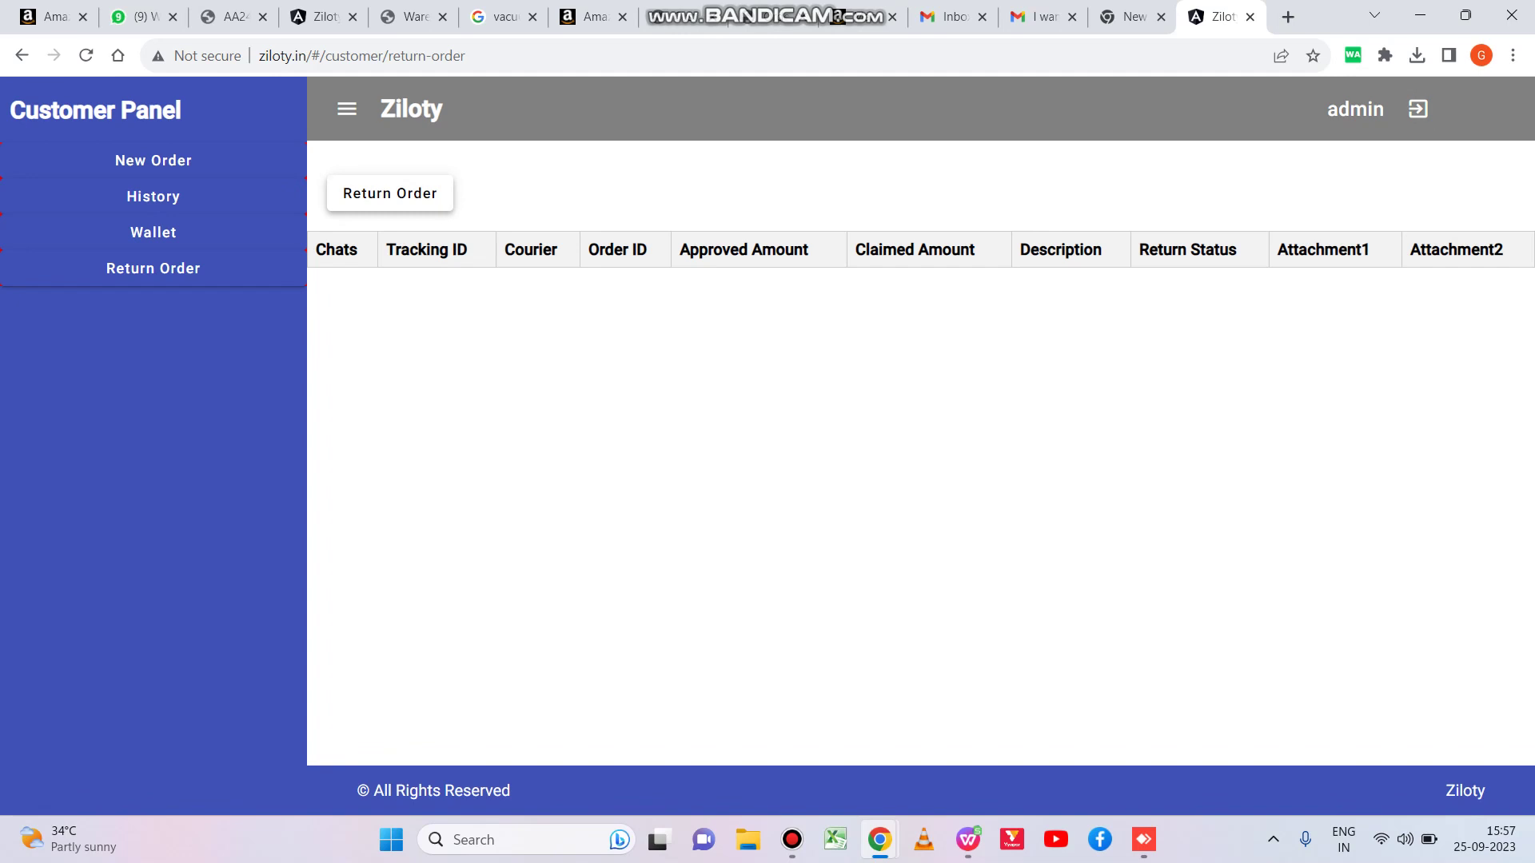
pyautogui.click(391, 192)
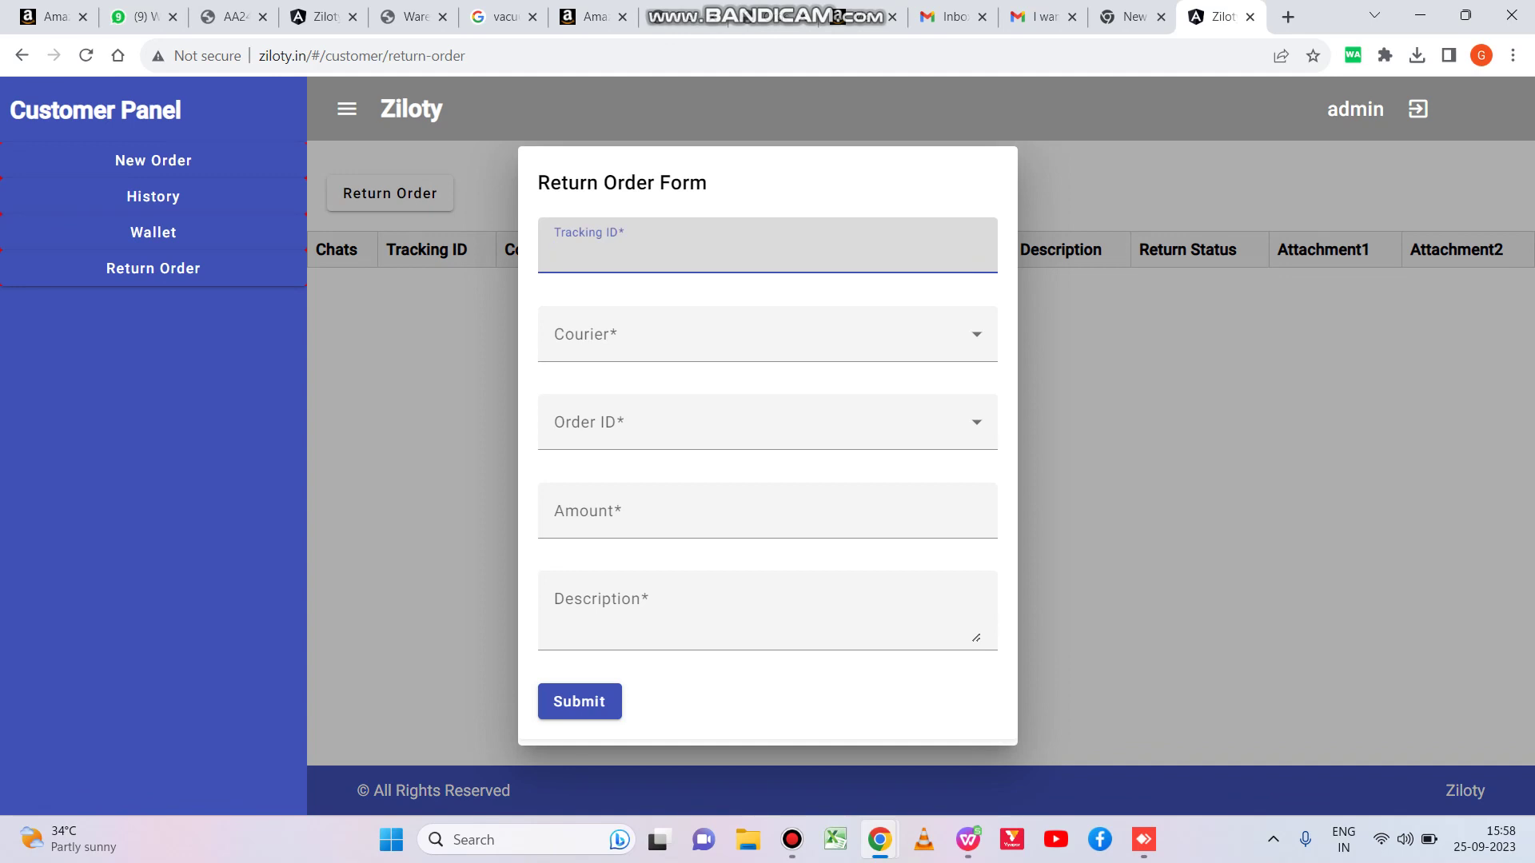
pyautogui.click(767, 334)
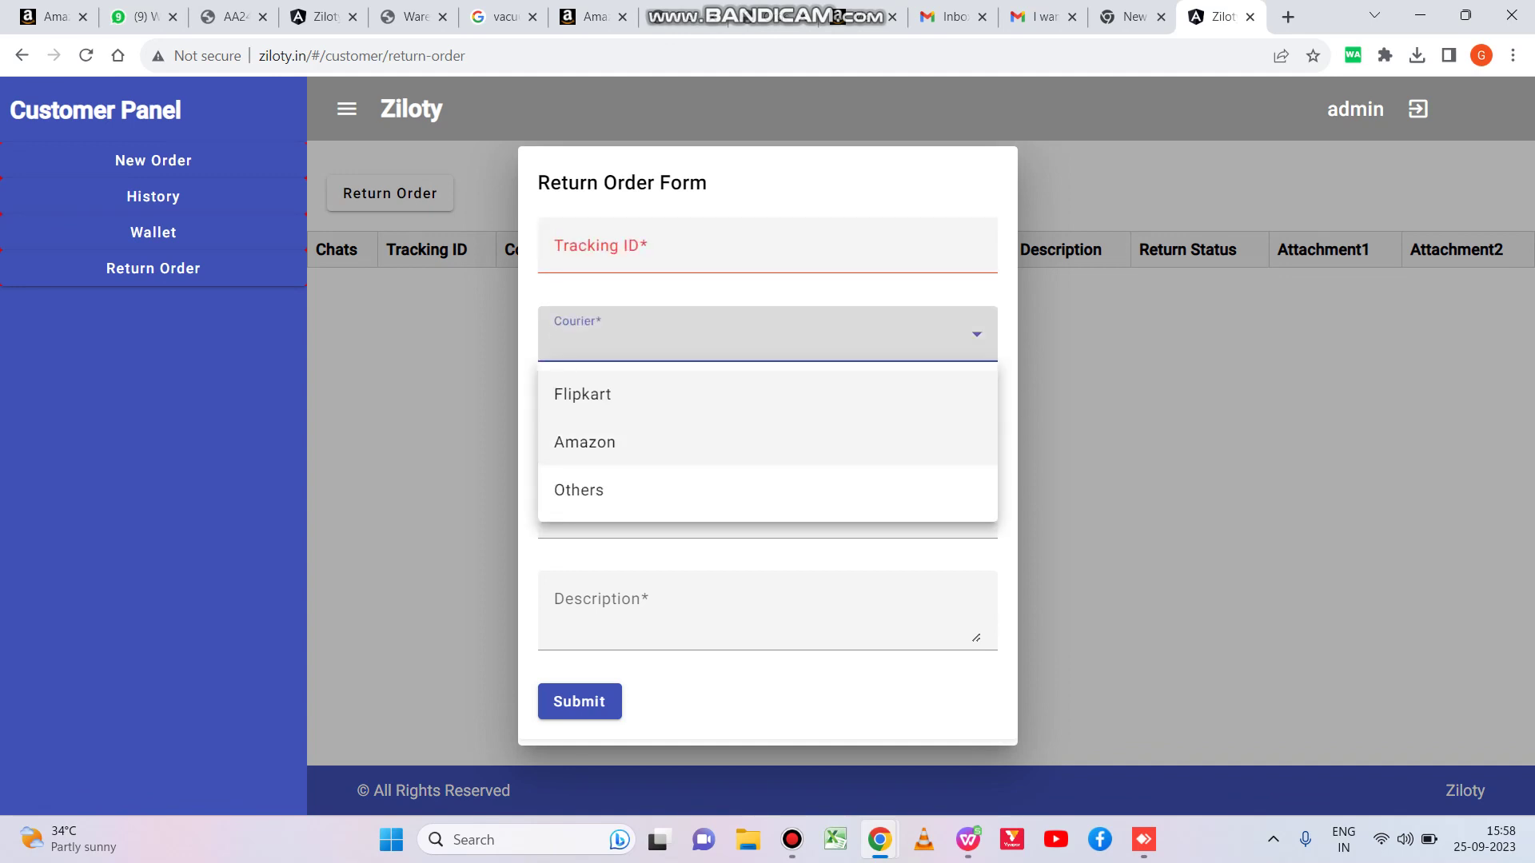
pyautogui.press('Up')
pyautogui.press('Escape')
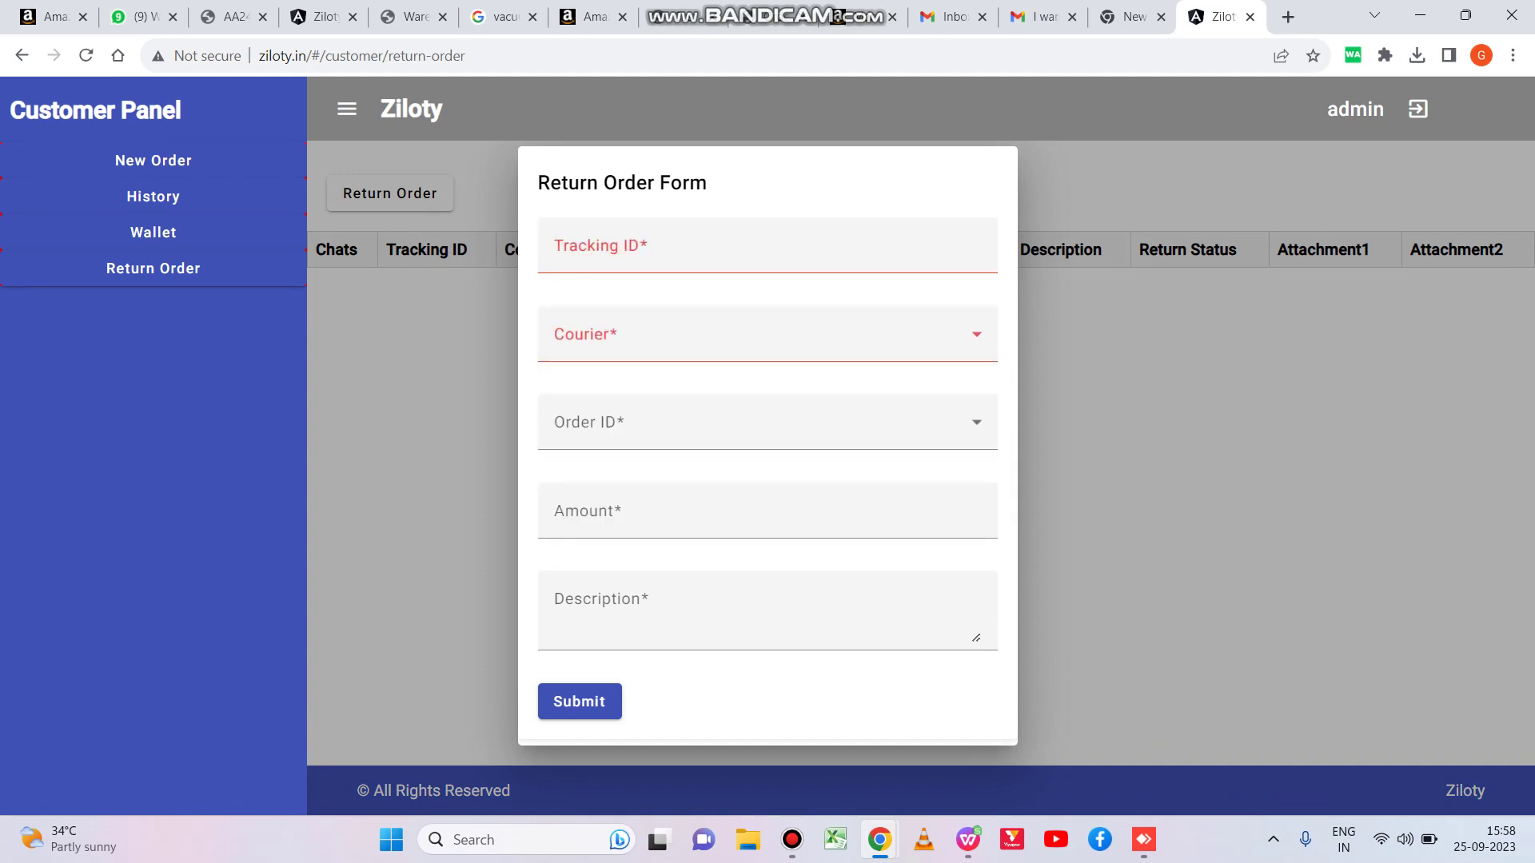
pyautogui.press('Return')
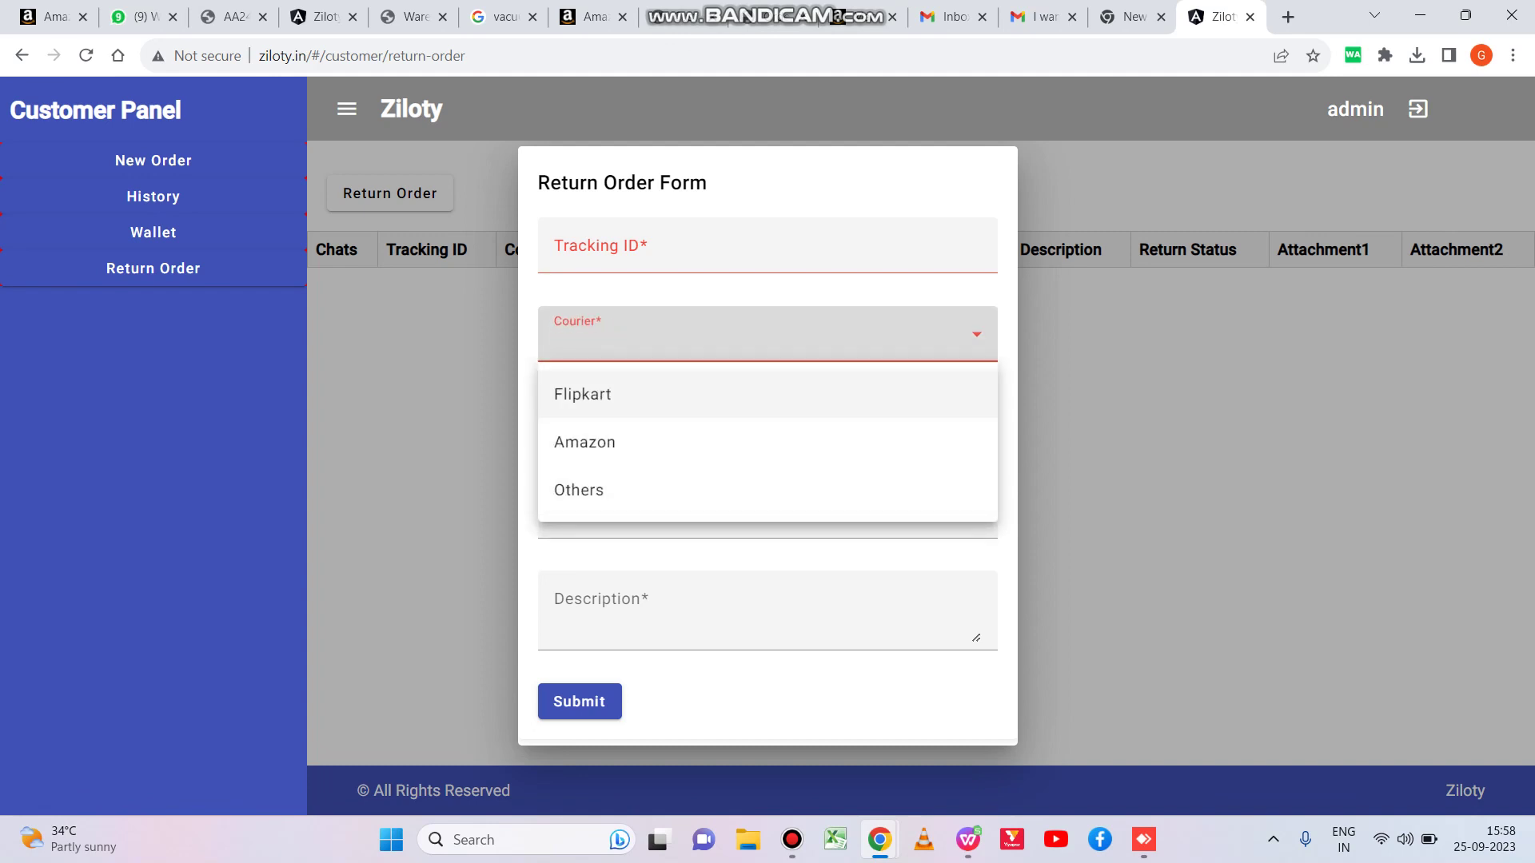
pyautogui.press('Tab')
pyautogui.press('Return')
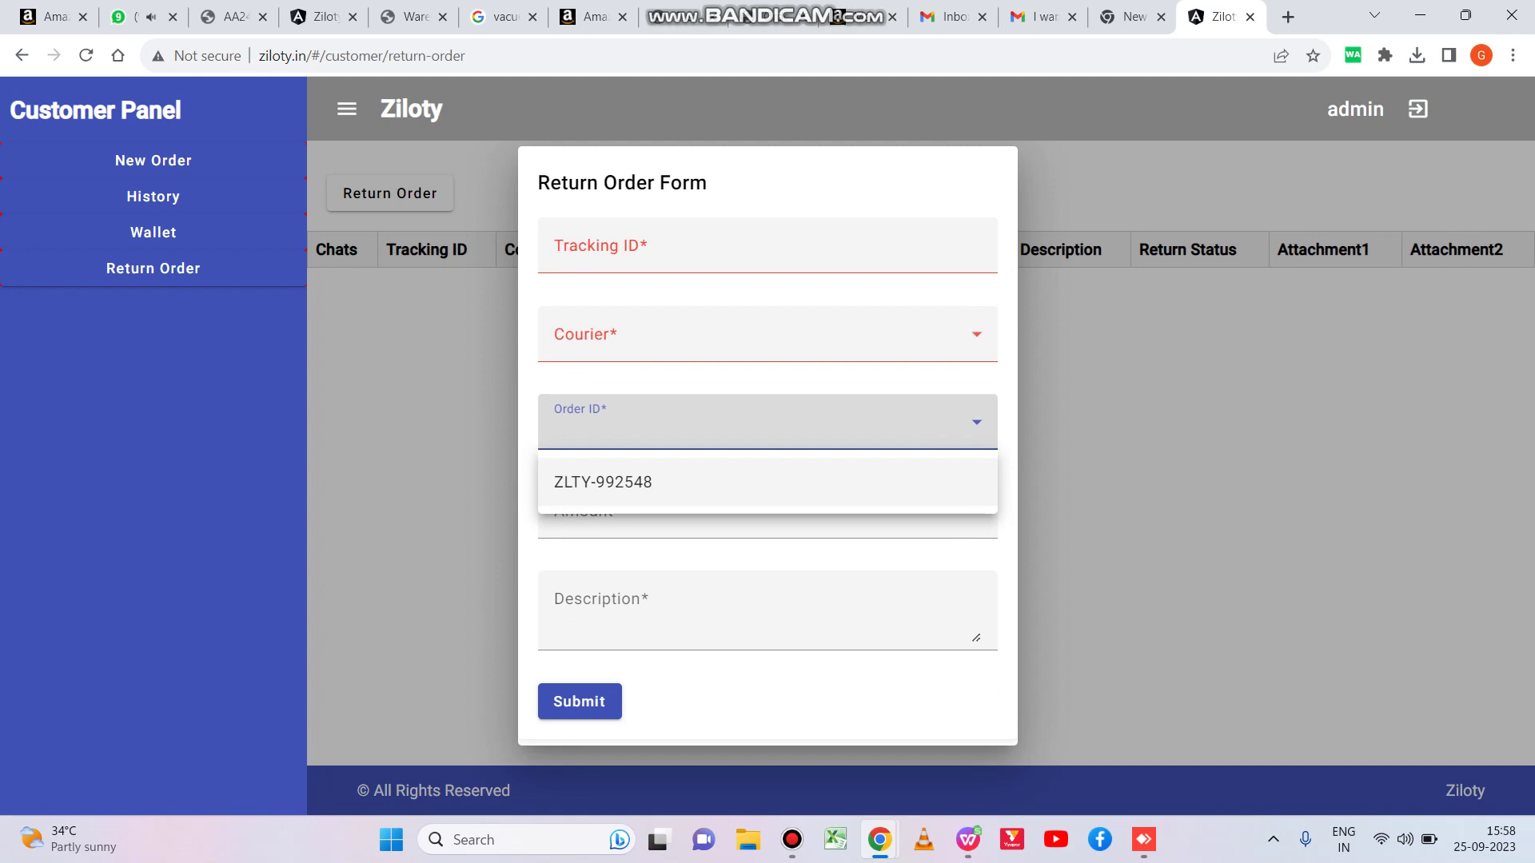
pyautogui.press('Tab')
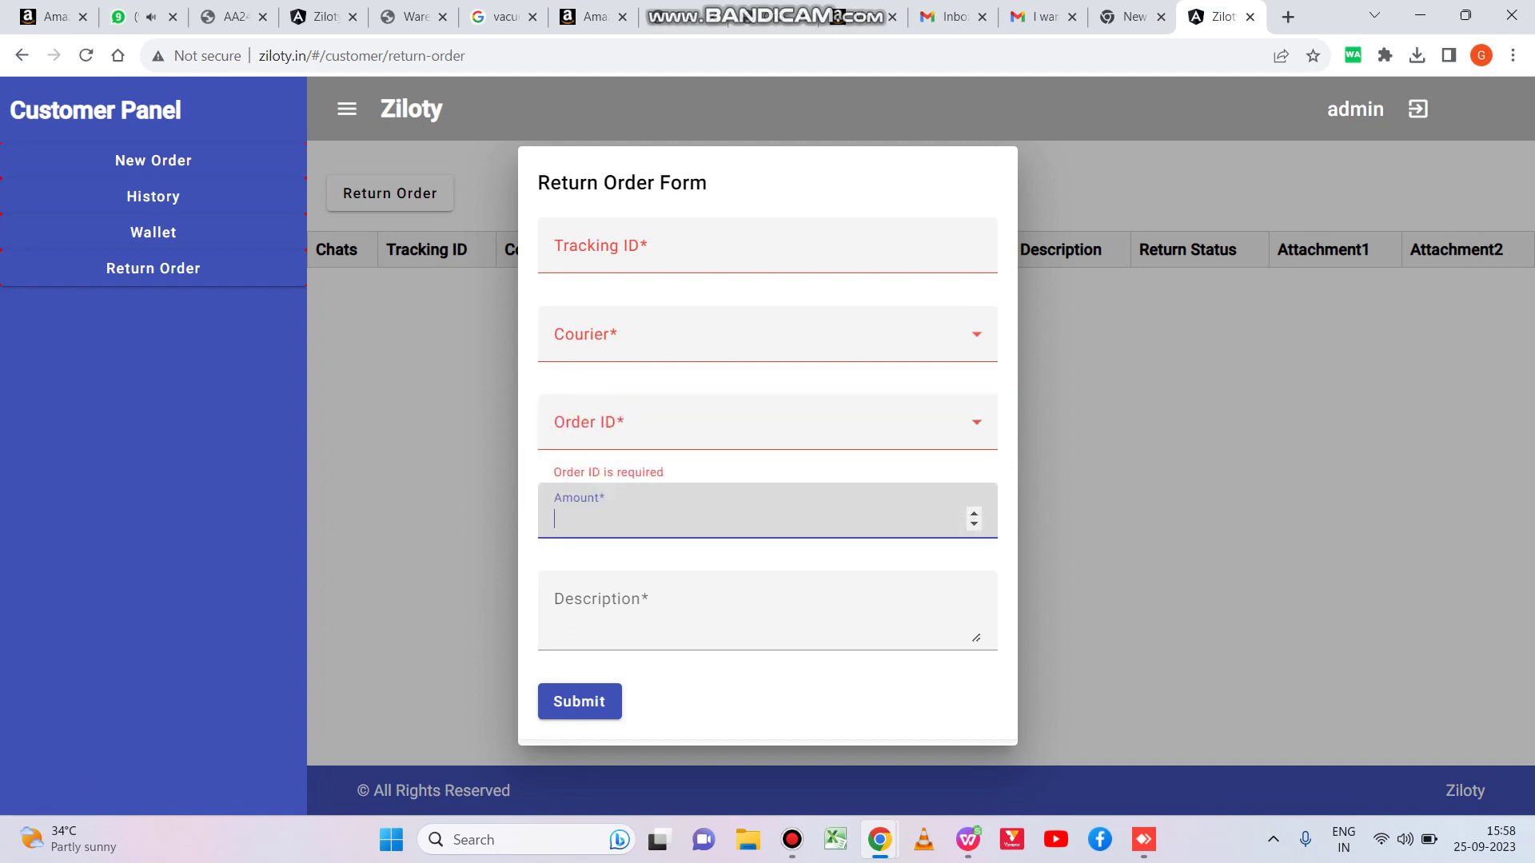
pyautogui.press('Tab')
pyautogui.write('fgf')
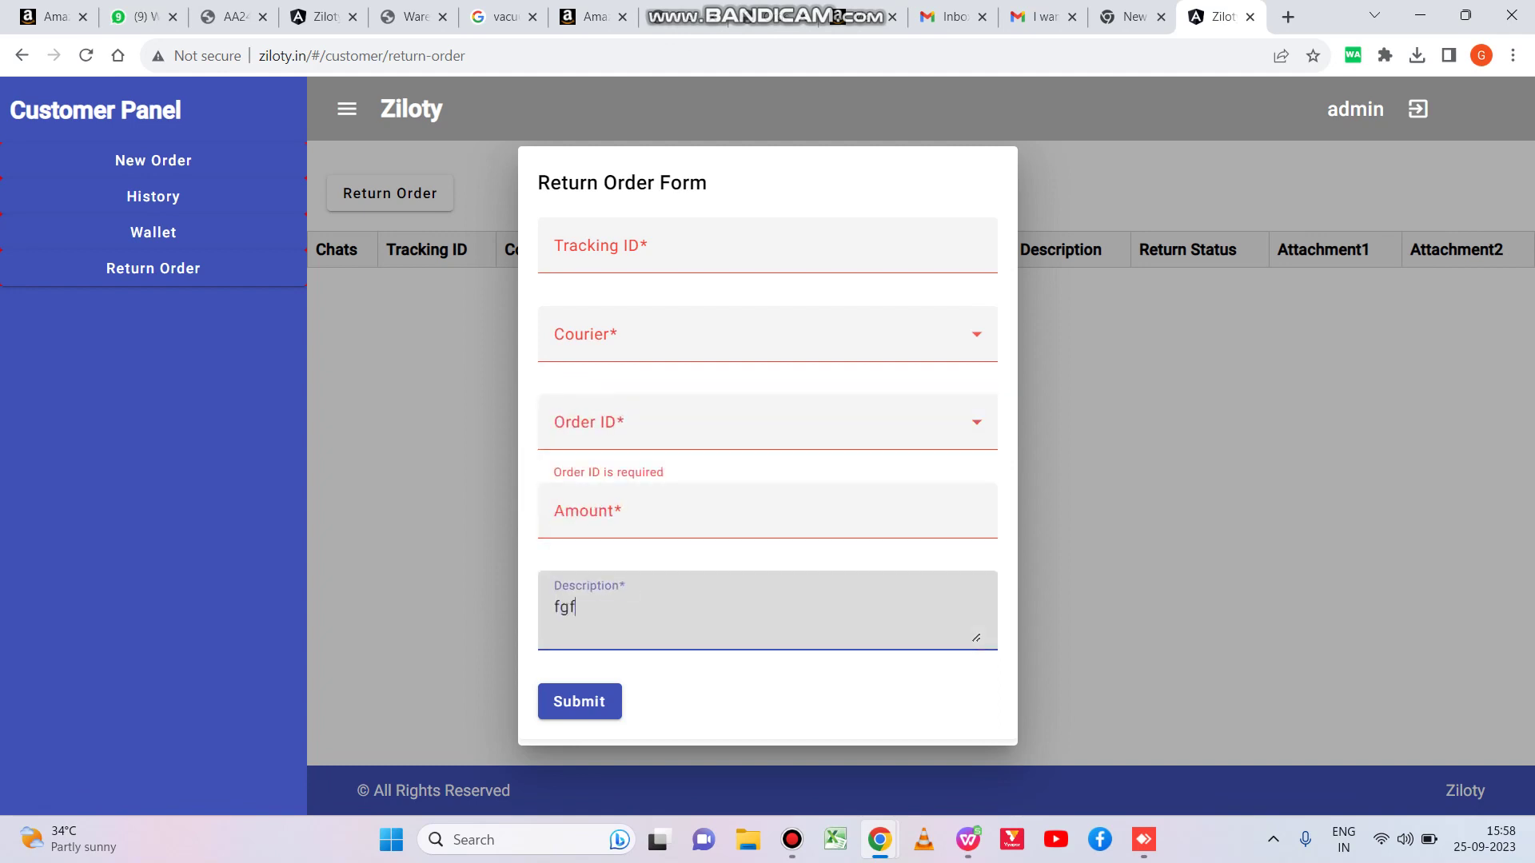
pyautogui.press('Tab')
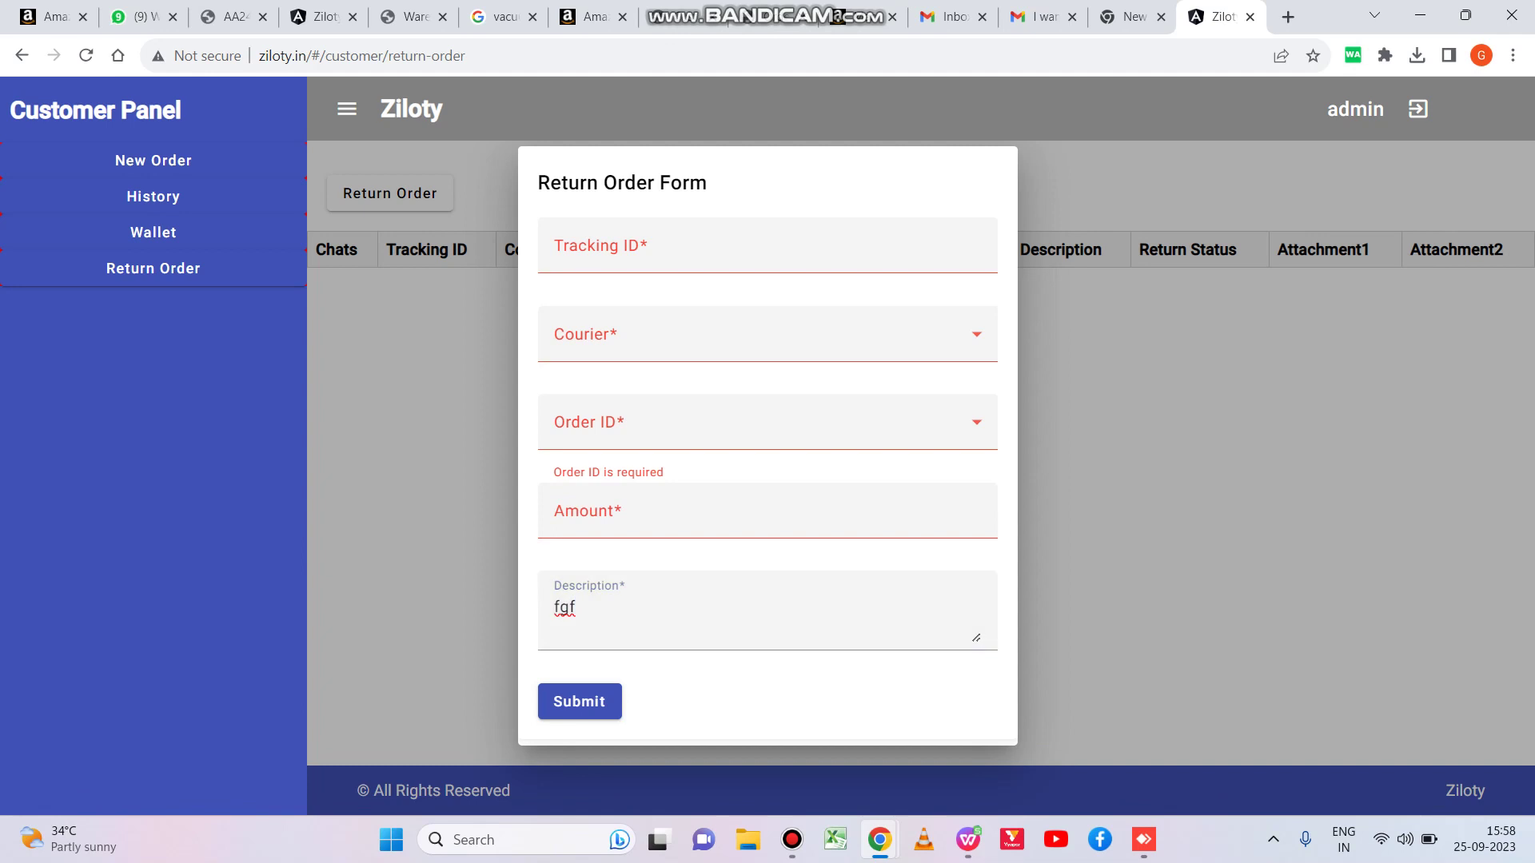
pyautogui.press('Escape')
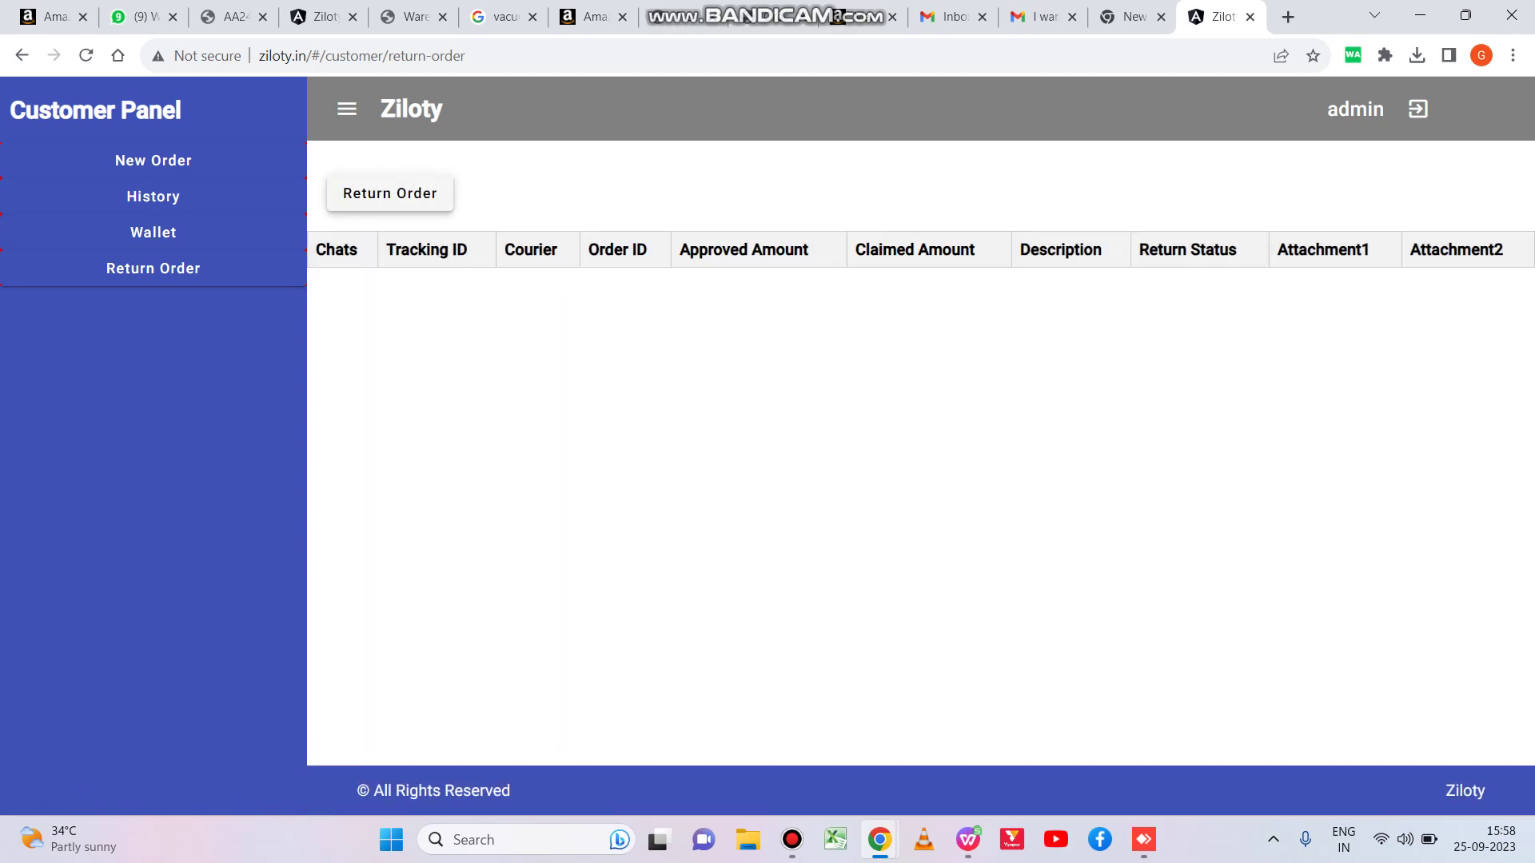
pyautogui.click(390, 193)
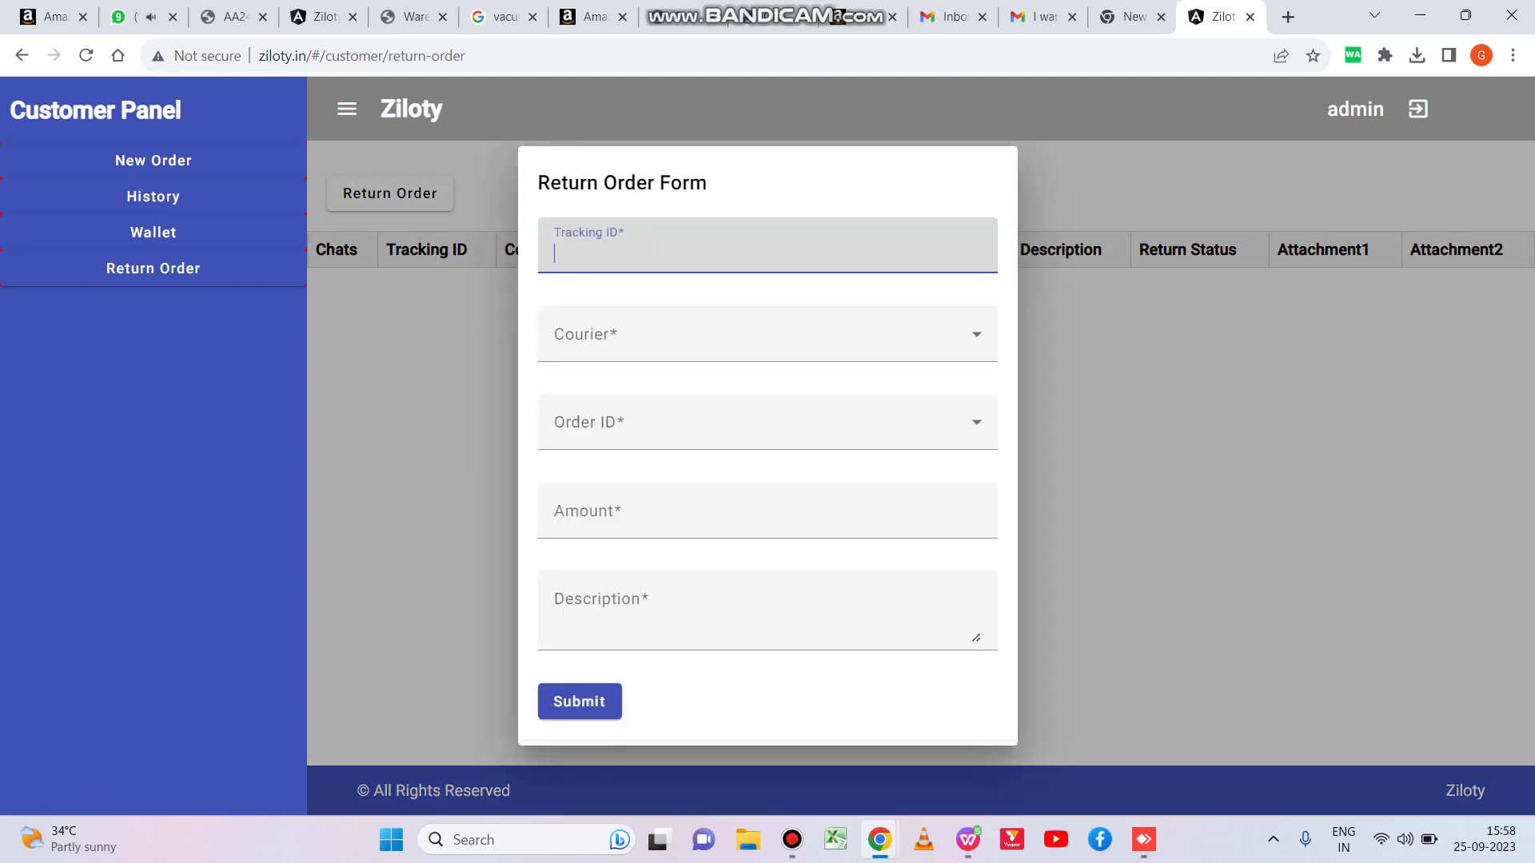
pyautogui.press('Escape')
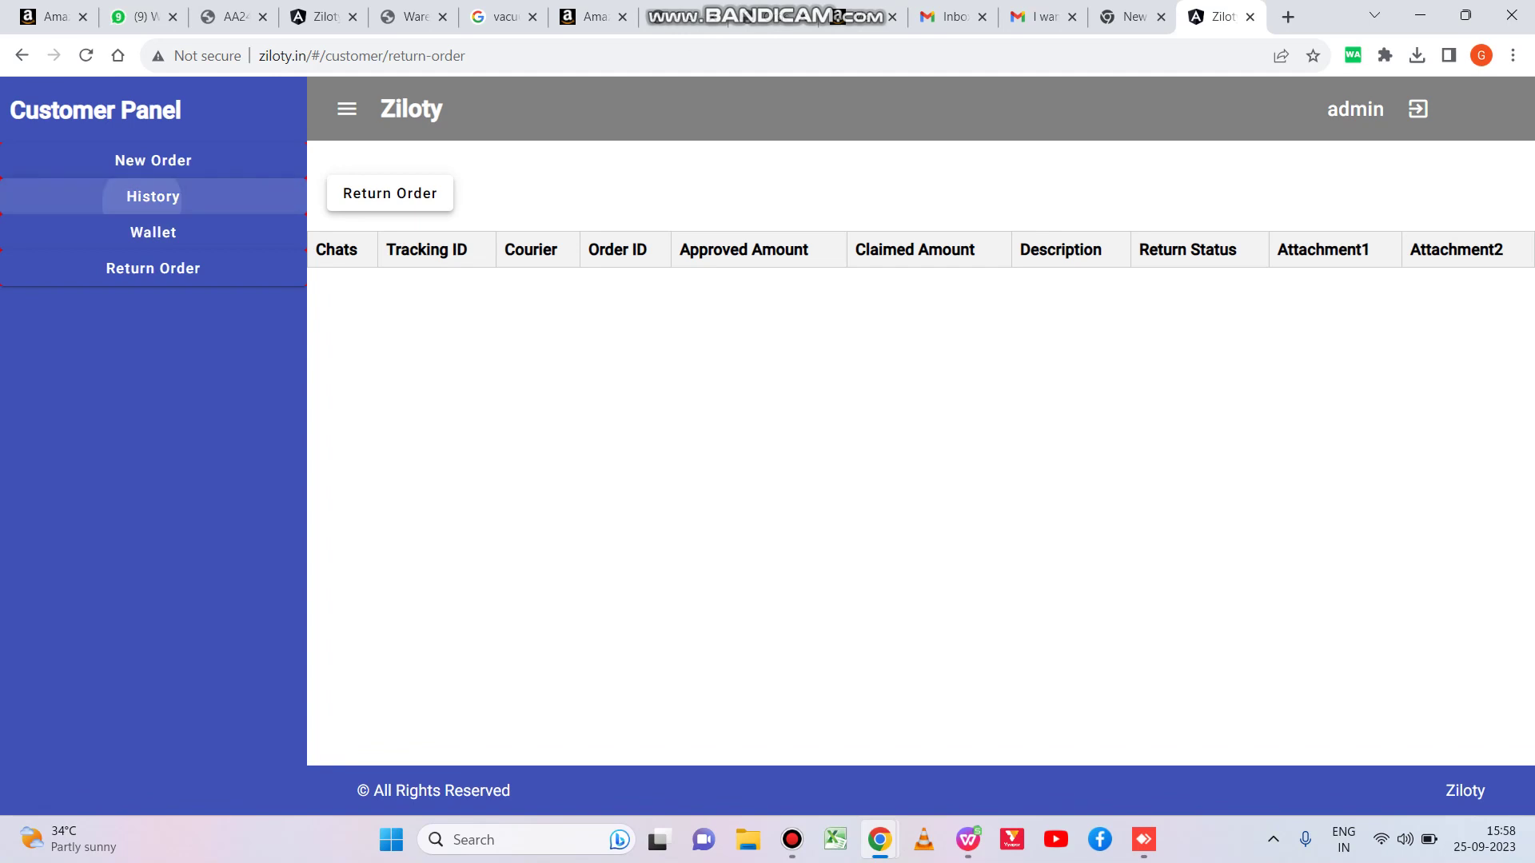
# Step: Move through Order History, Wallet and Return Order, ending on the Wallet transactions list
pyautogui.click(153, 196)
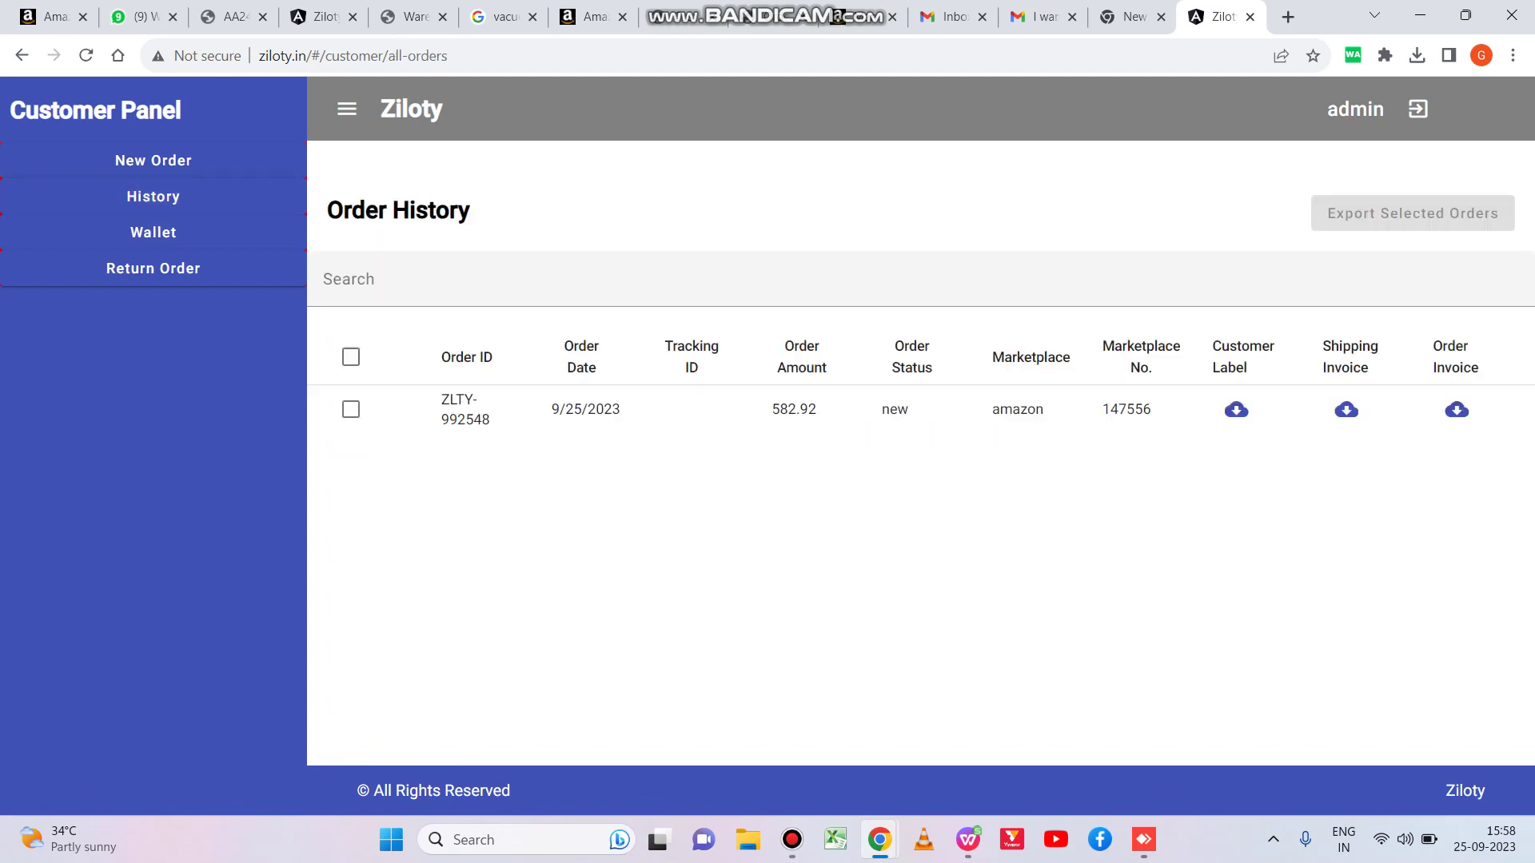
pyautogui.click(154, 232)
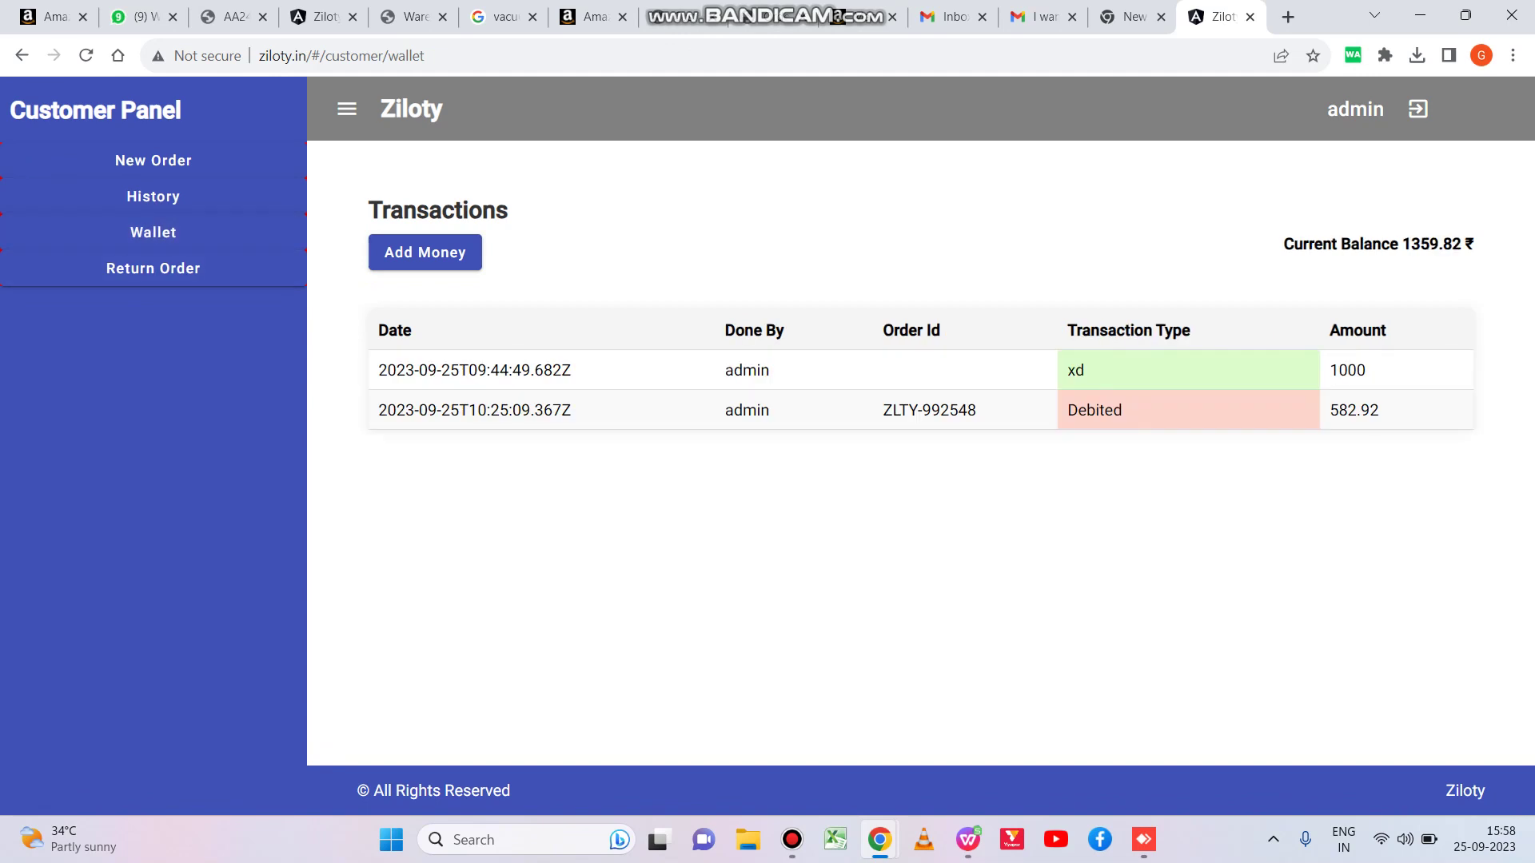
pyautogui.click(153, 267)
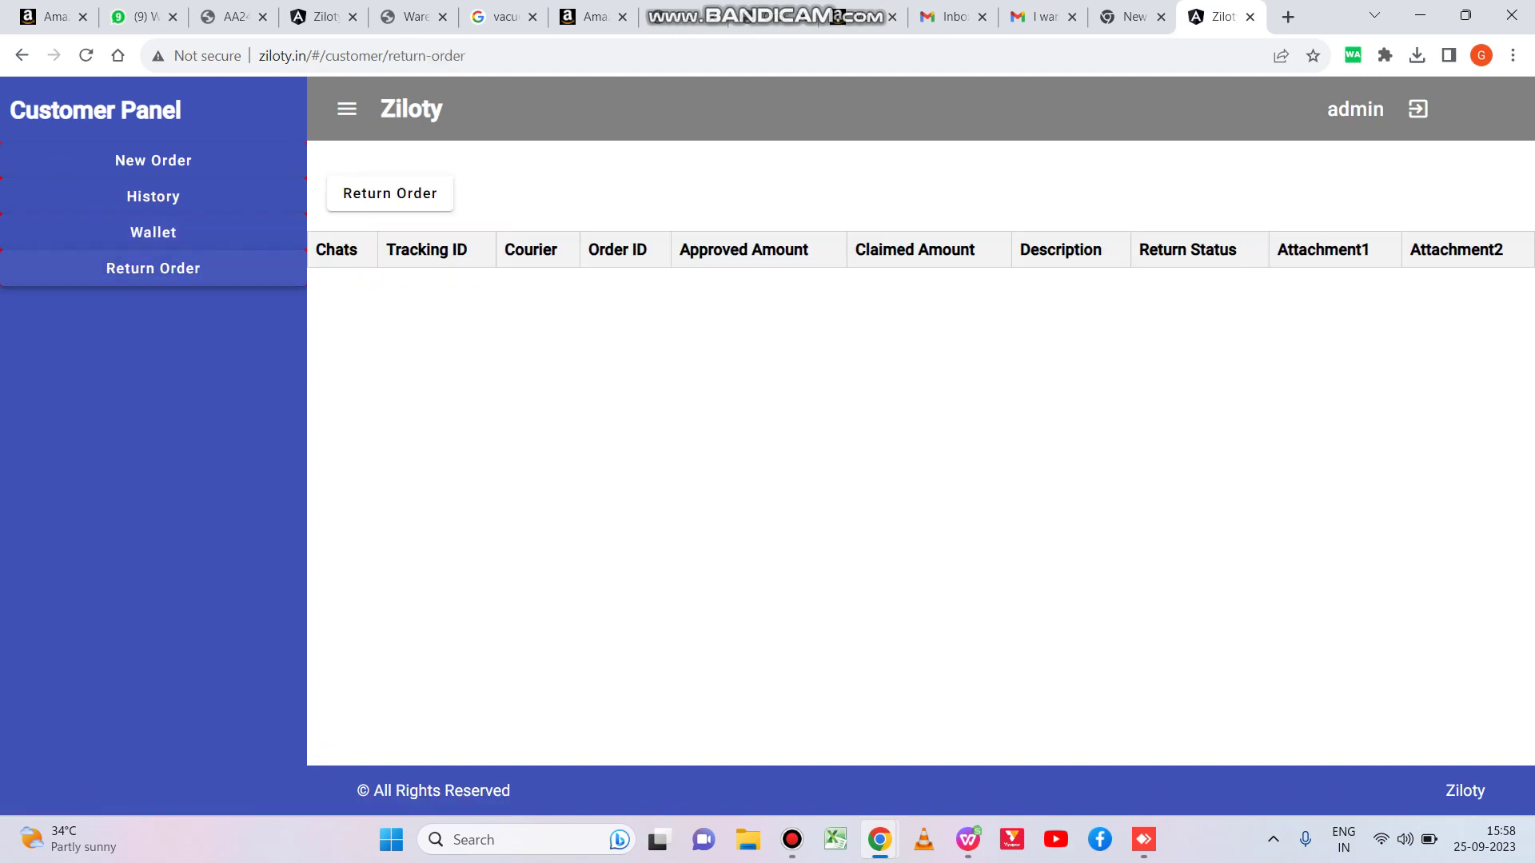
pyautogui.click(154, 231)
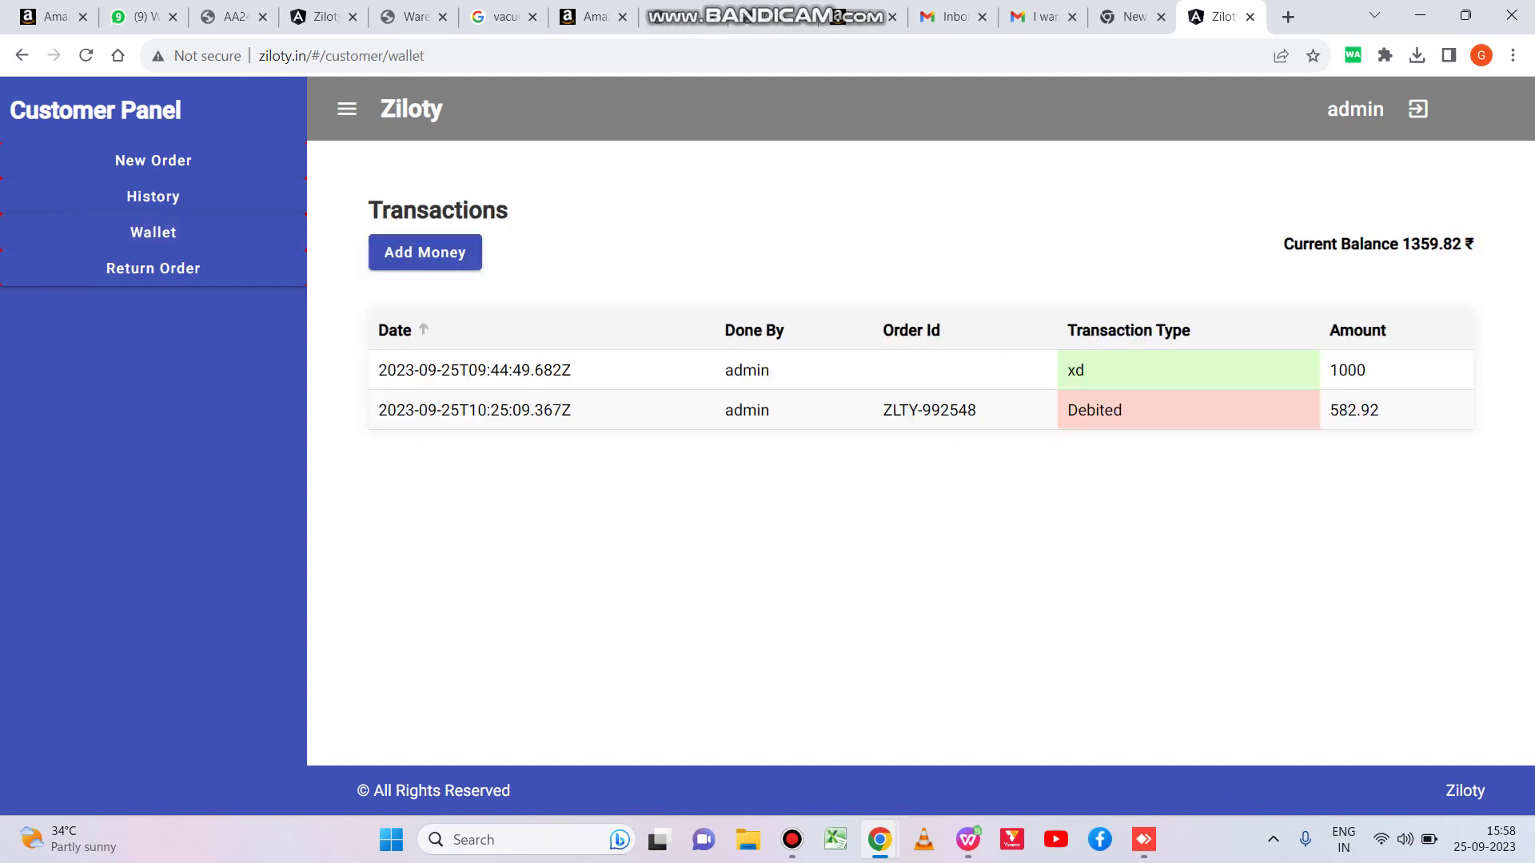
# Step: View the Add Money QR recharge dialog, then close it
pyautogui.click(425, 251)
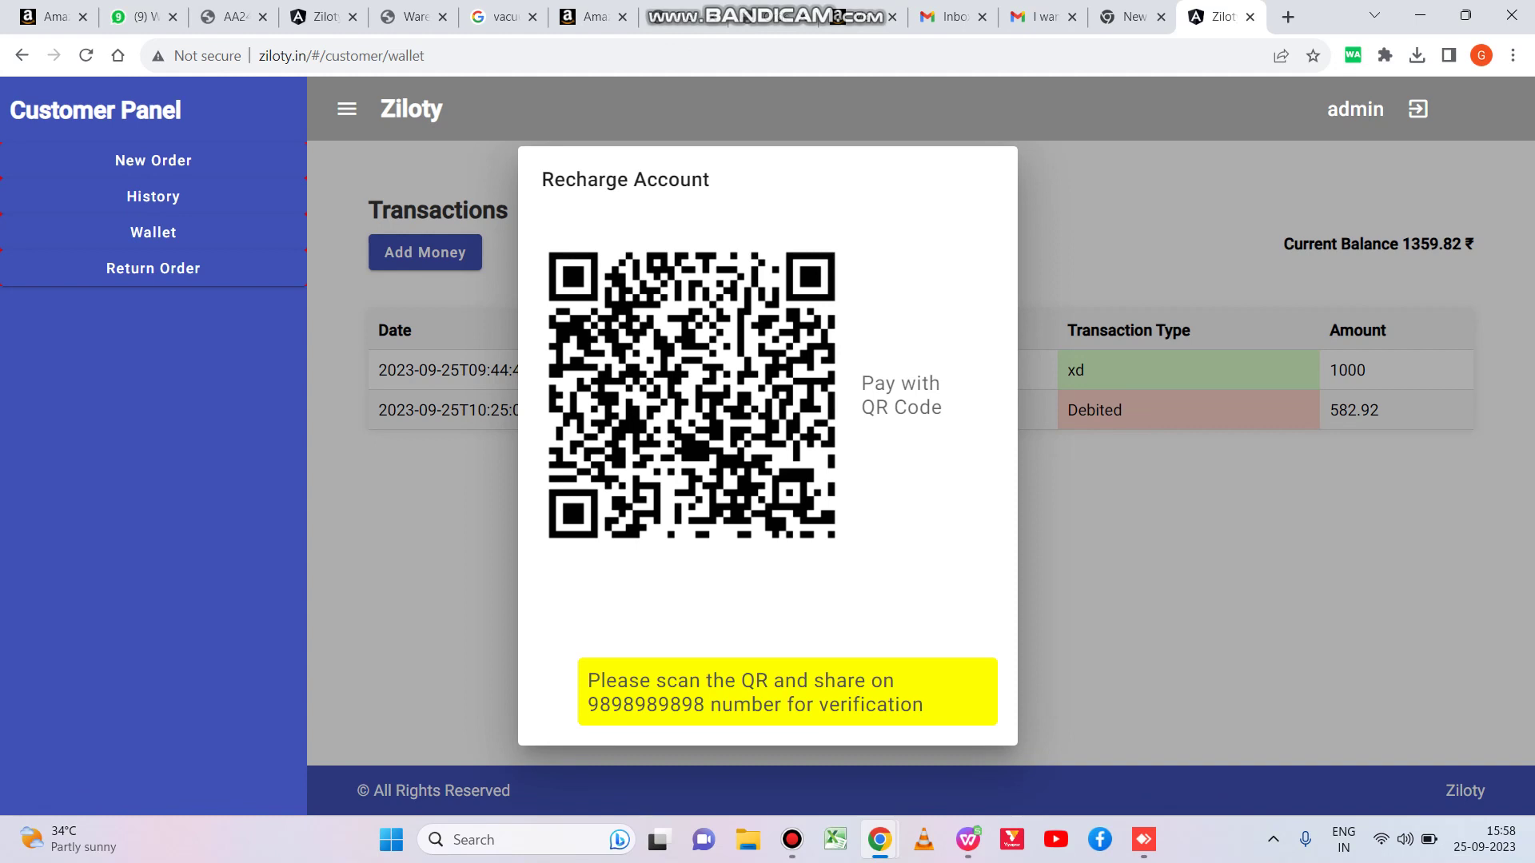
pyautogui.press('Escape')
pyautogui.click(791, 840)
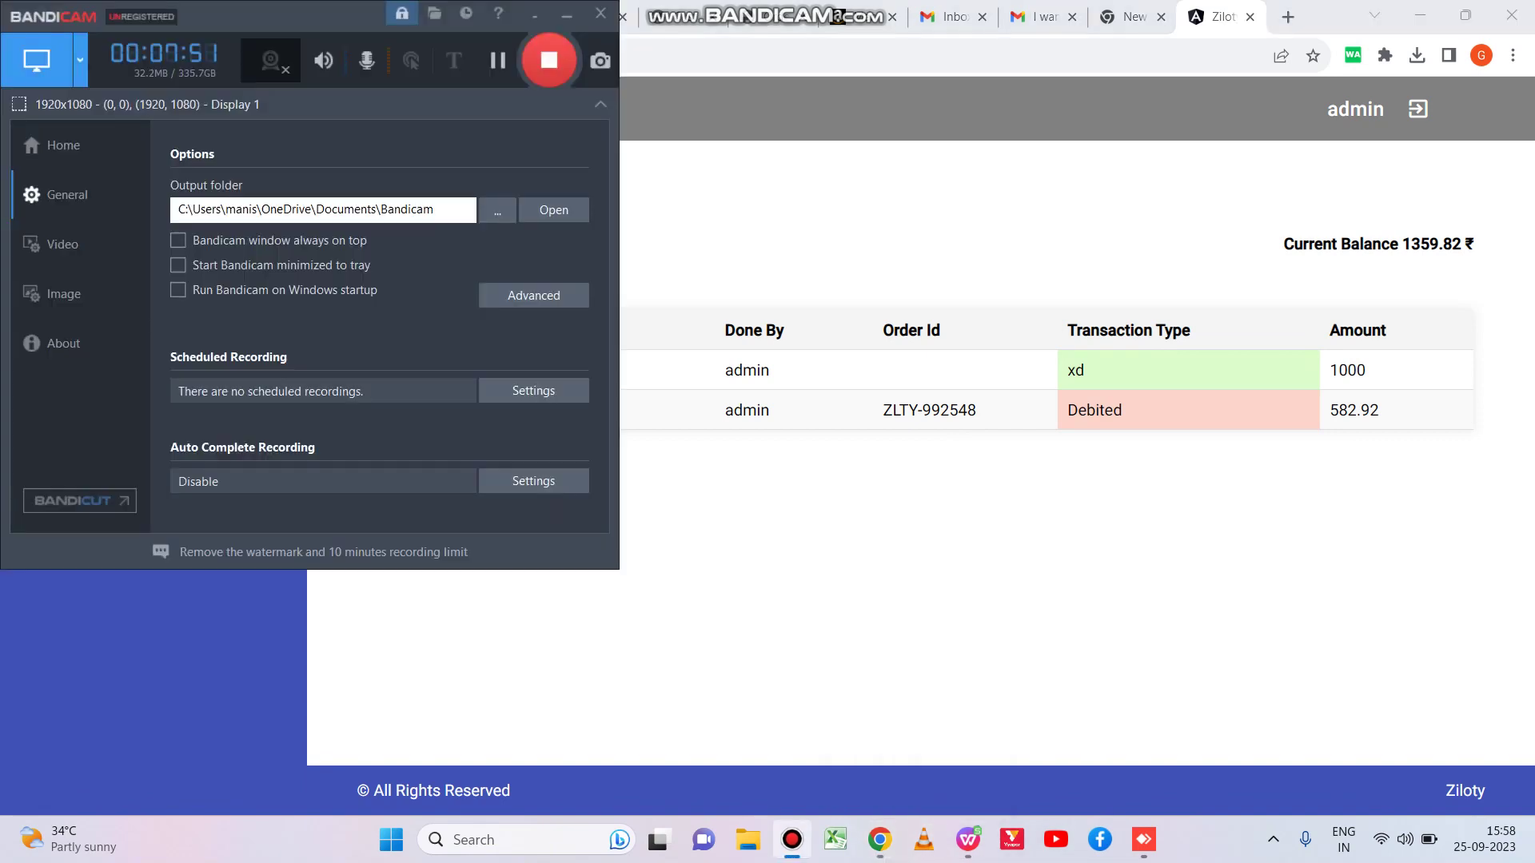